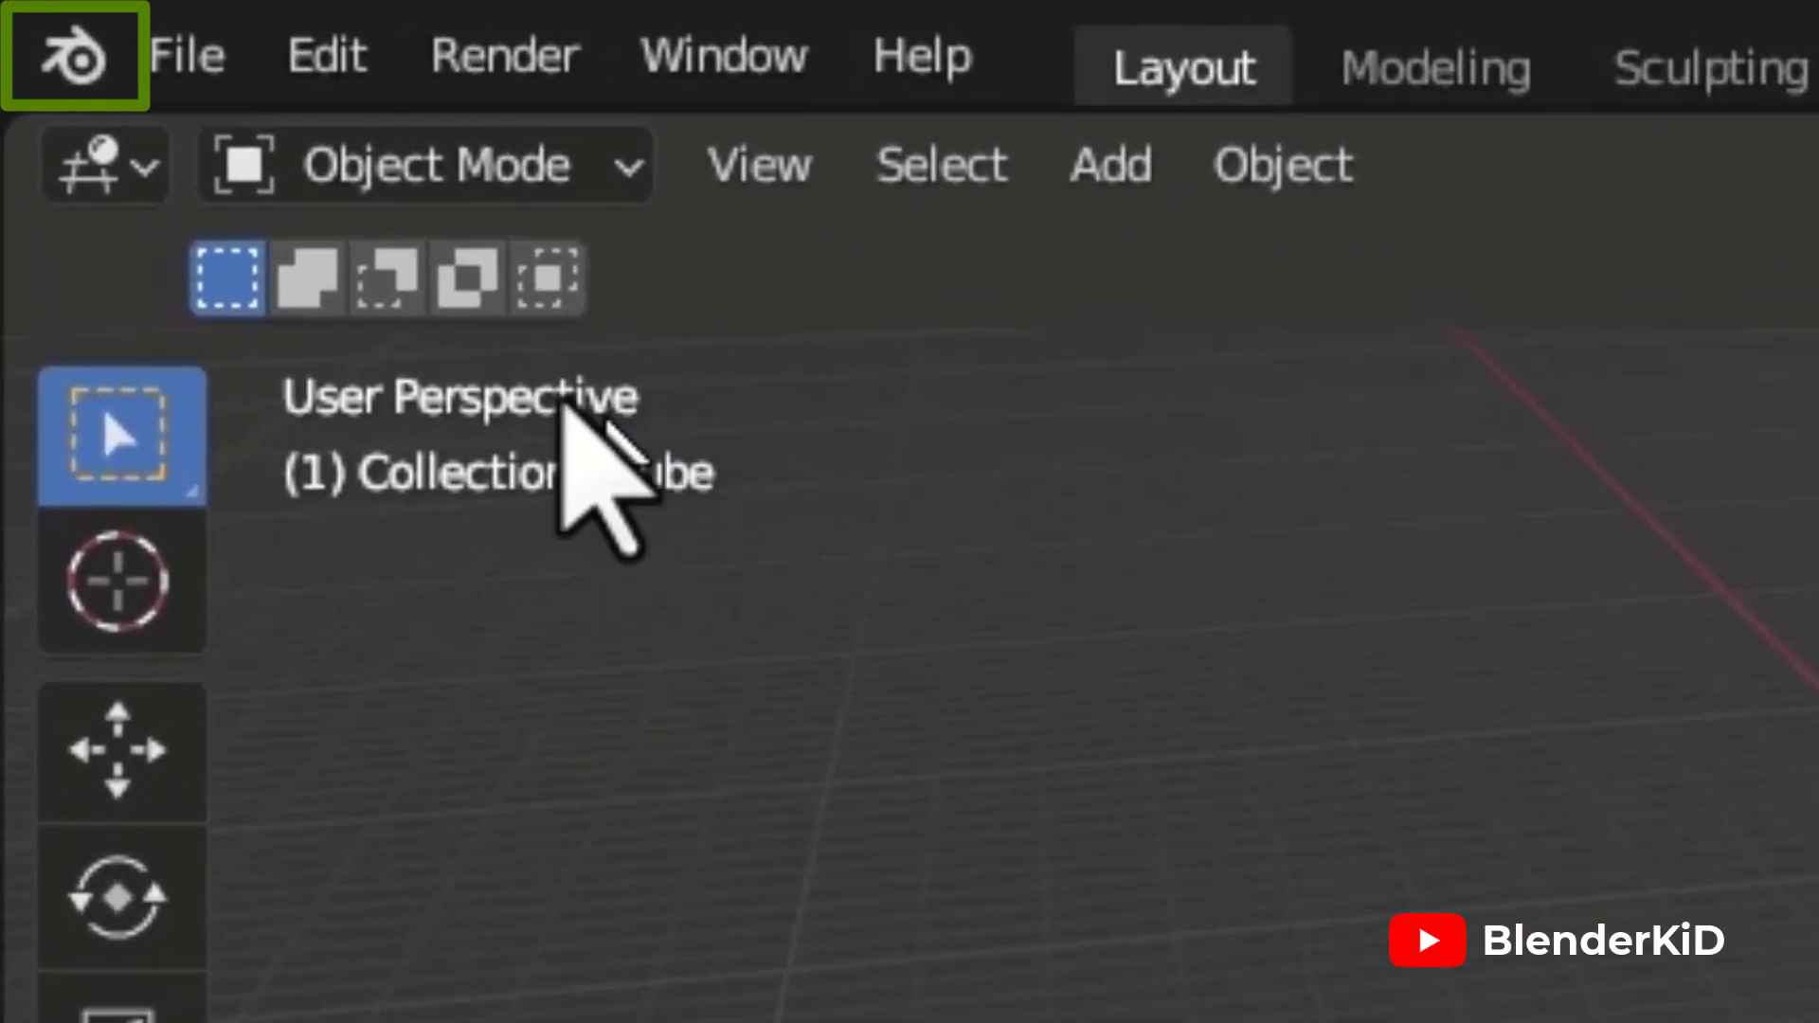
Step: Bring up the Blender splash screen from within the program and dismiss it again
click(90, 59)
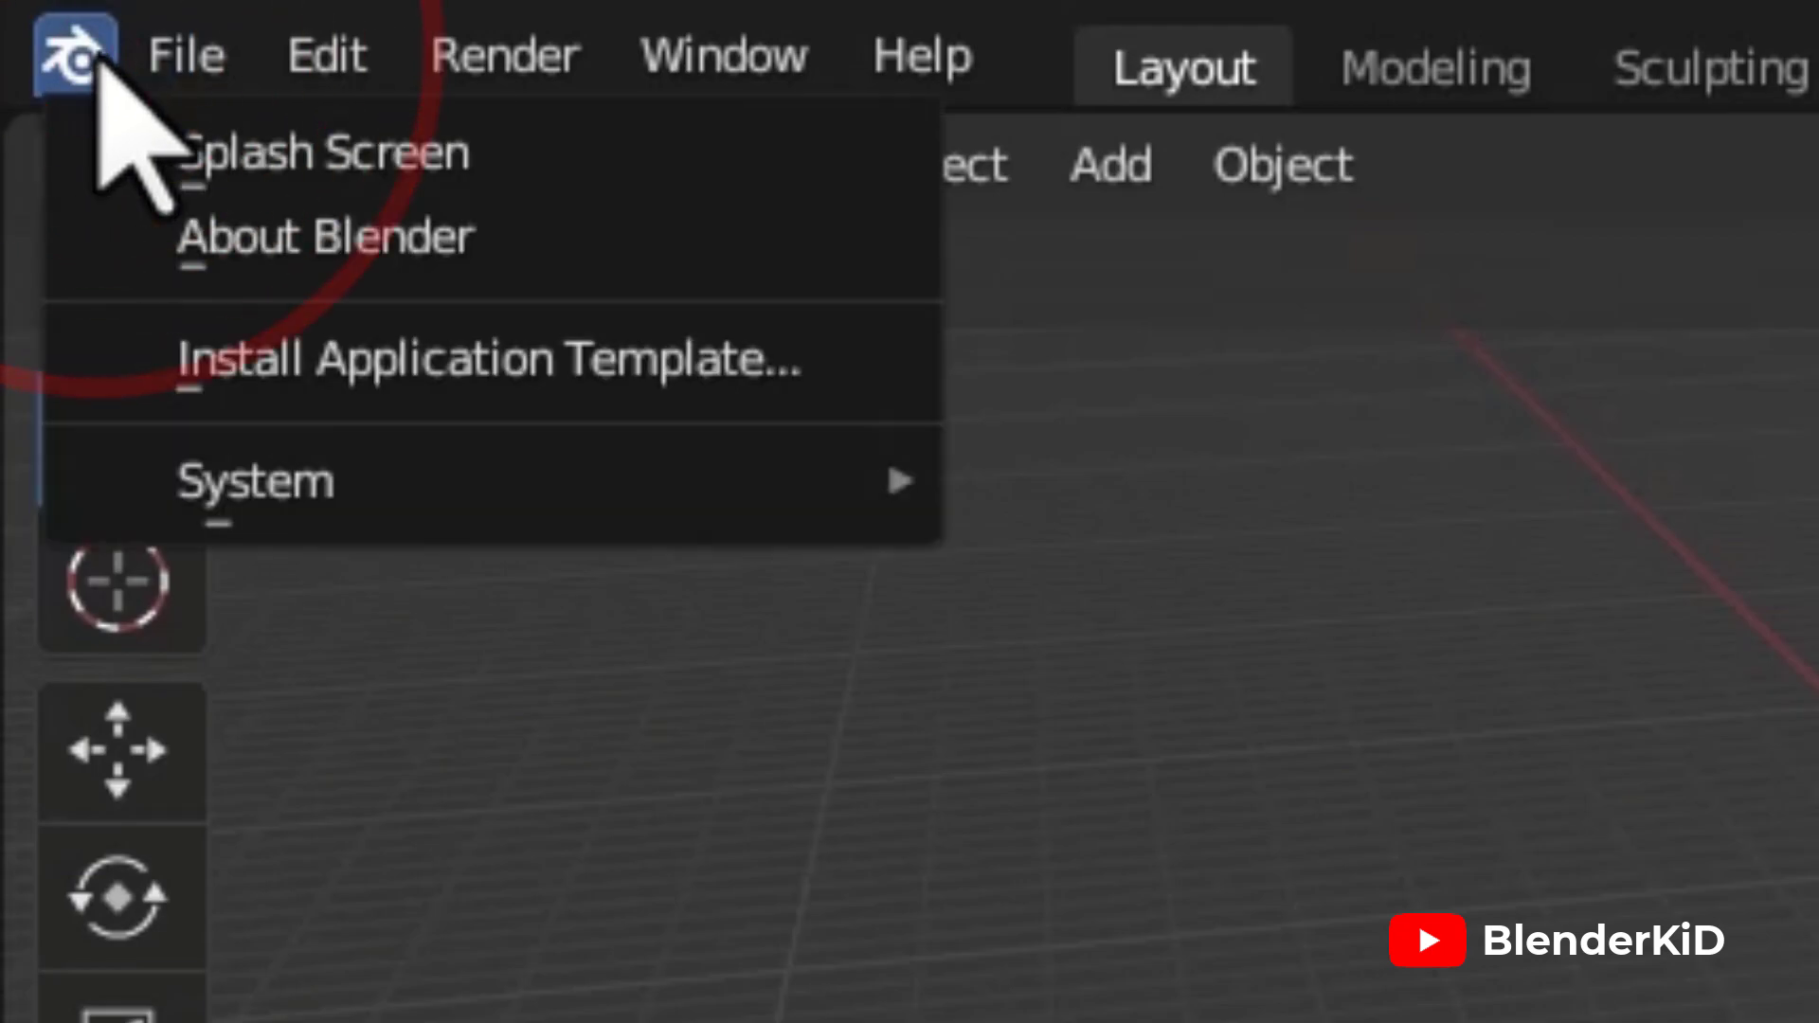
click(439, 166)
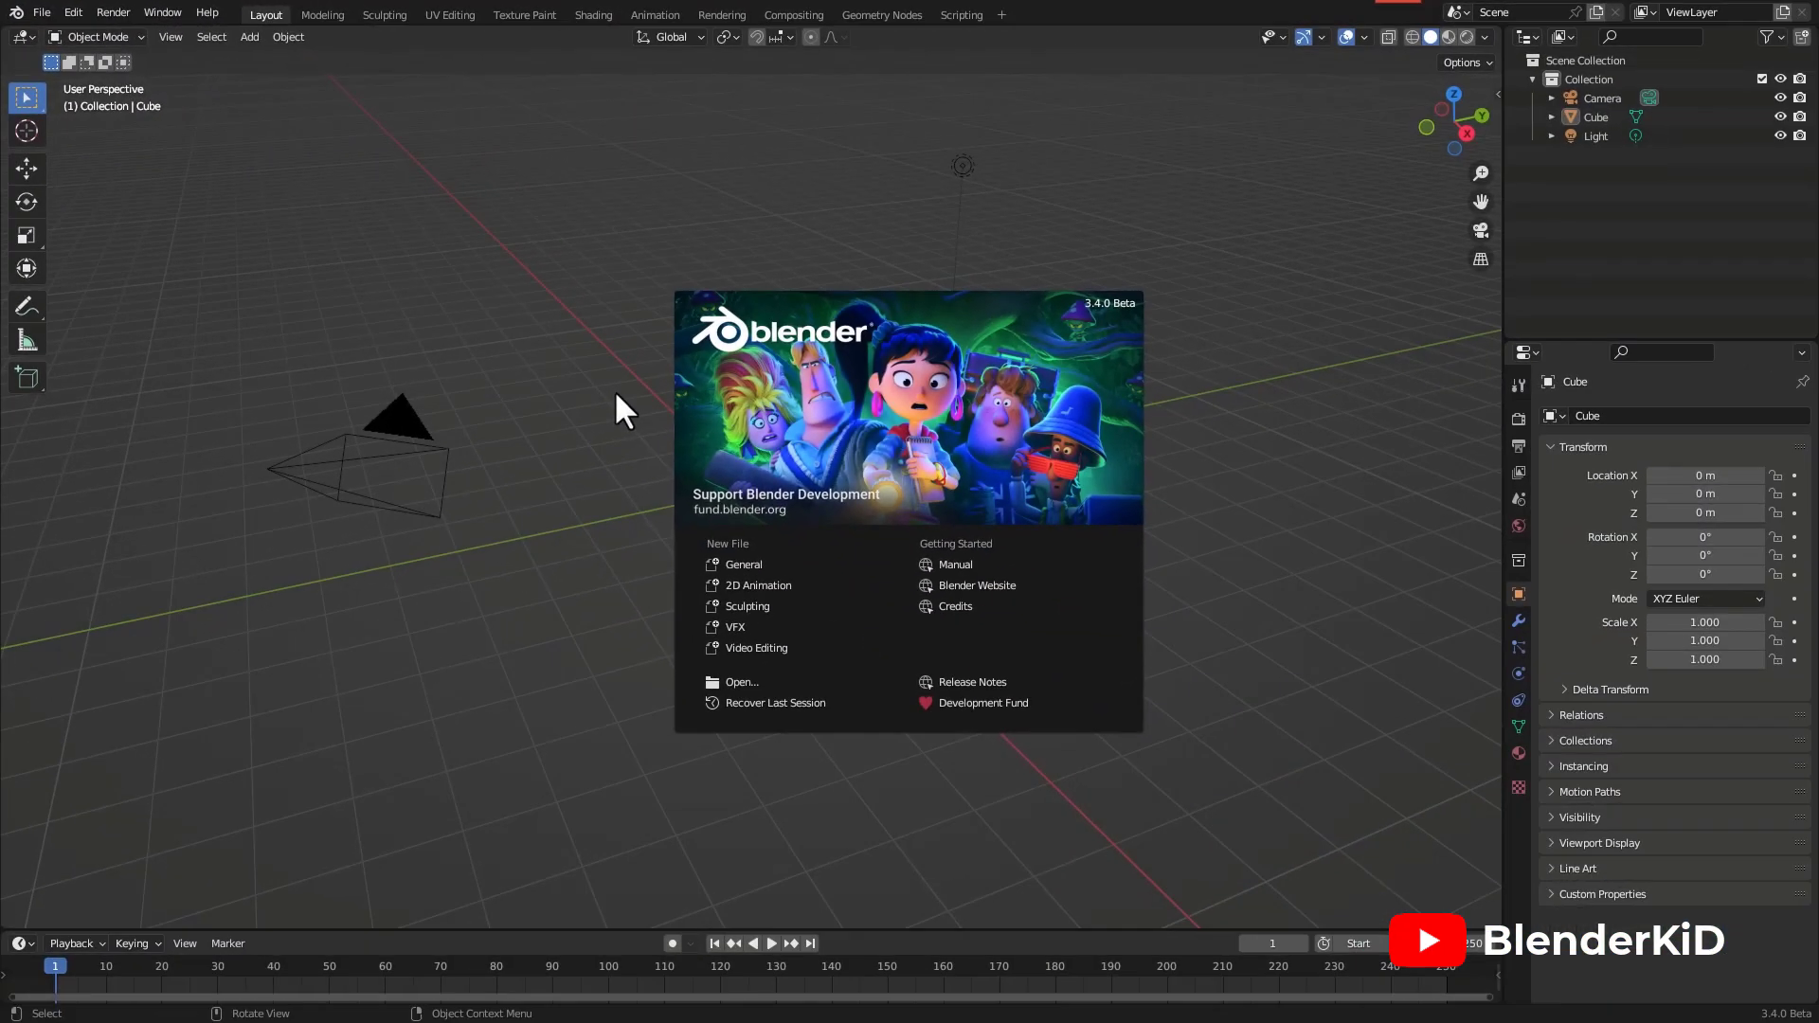
click(611, 394)
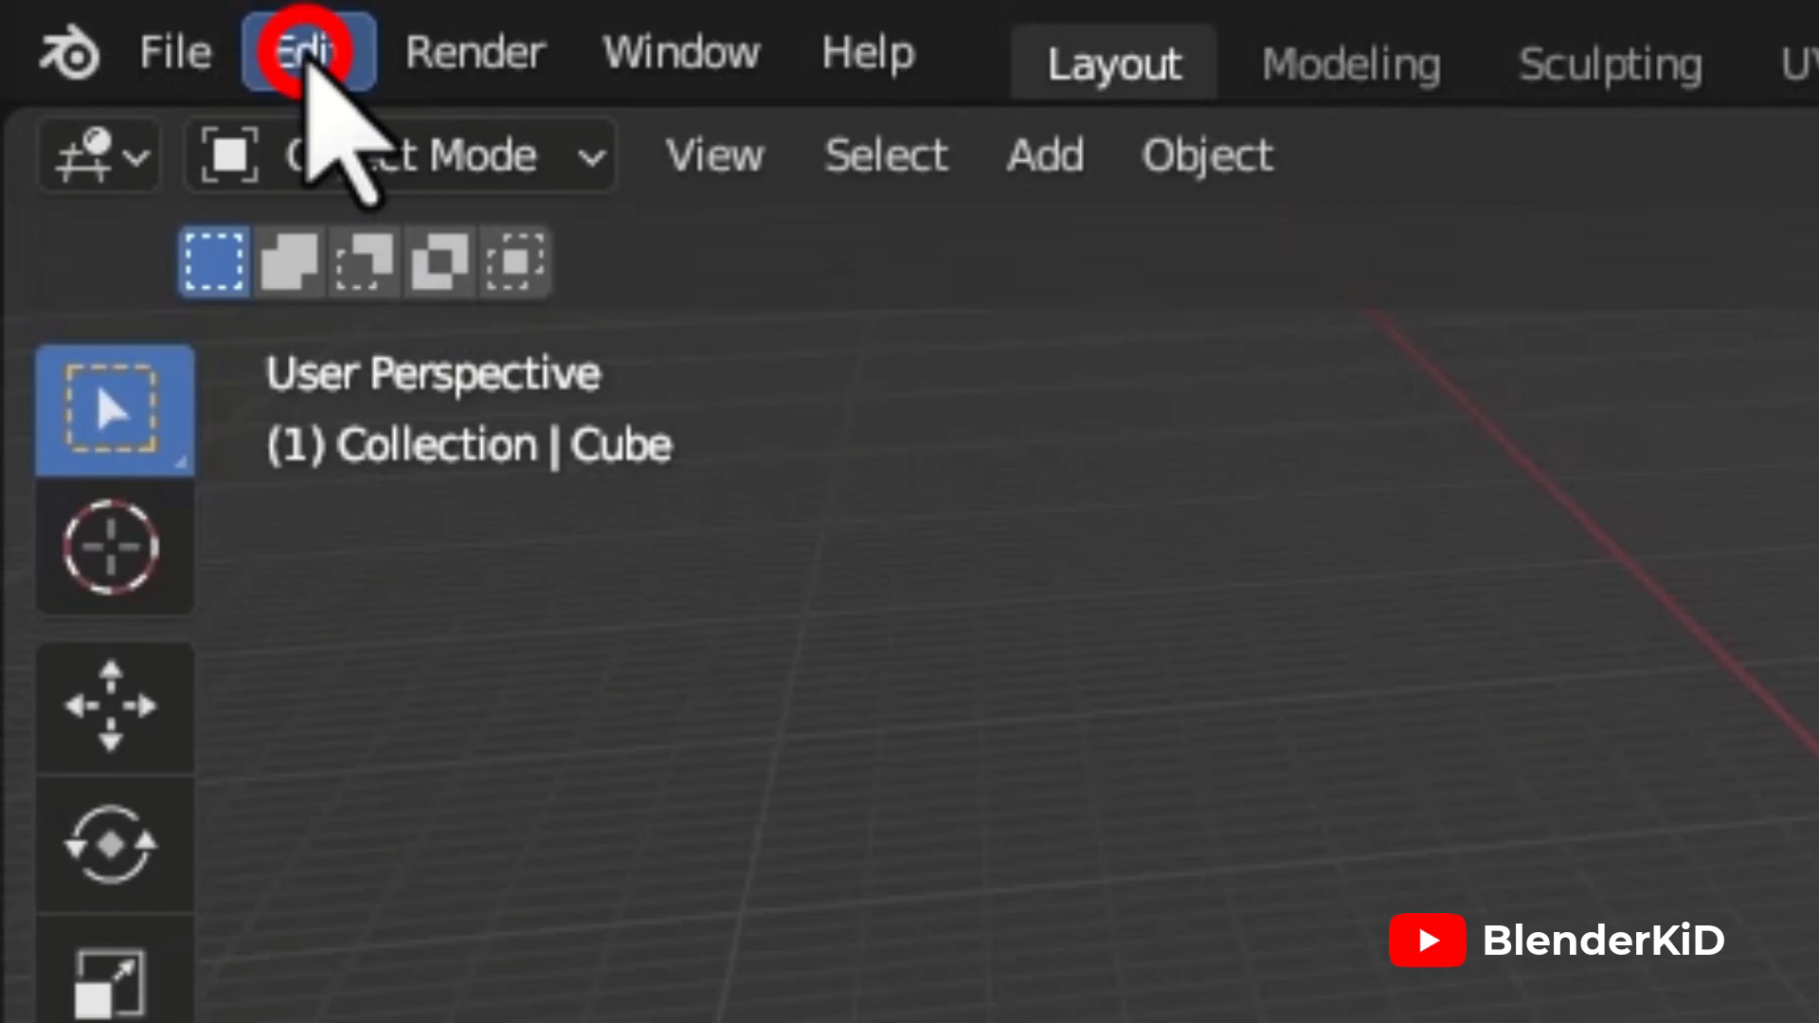
Step: Disable Splash Screen in the interface display preferences, check the preference saving options, and close the preferences
click(308, 54)
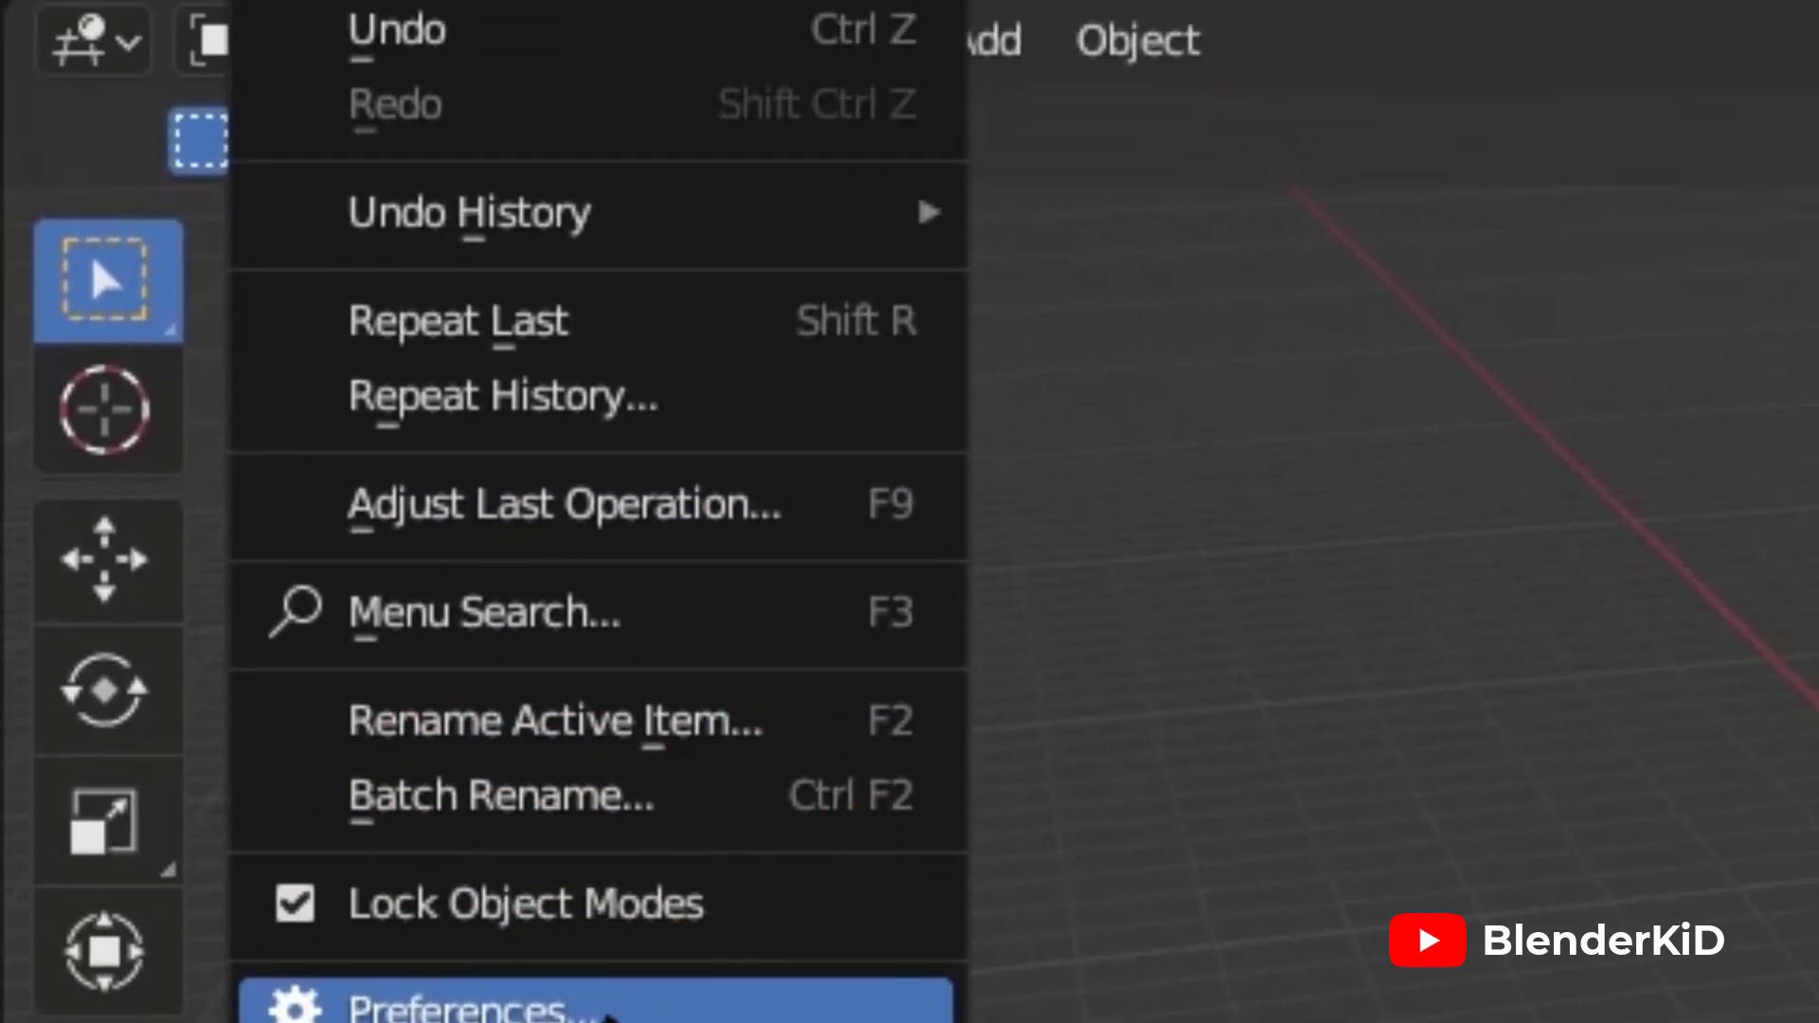
click(646, 826)
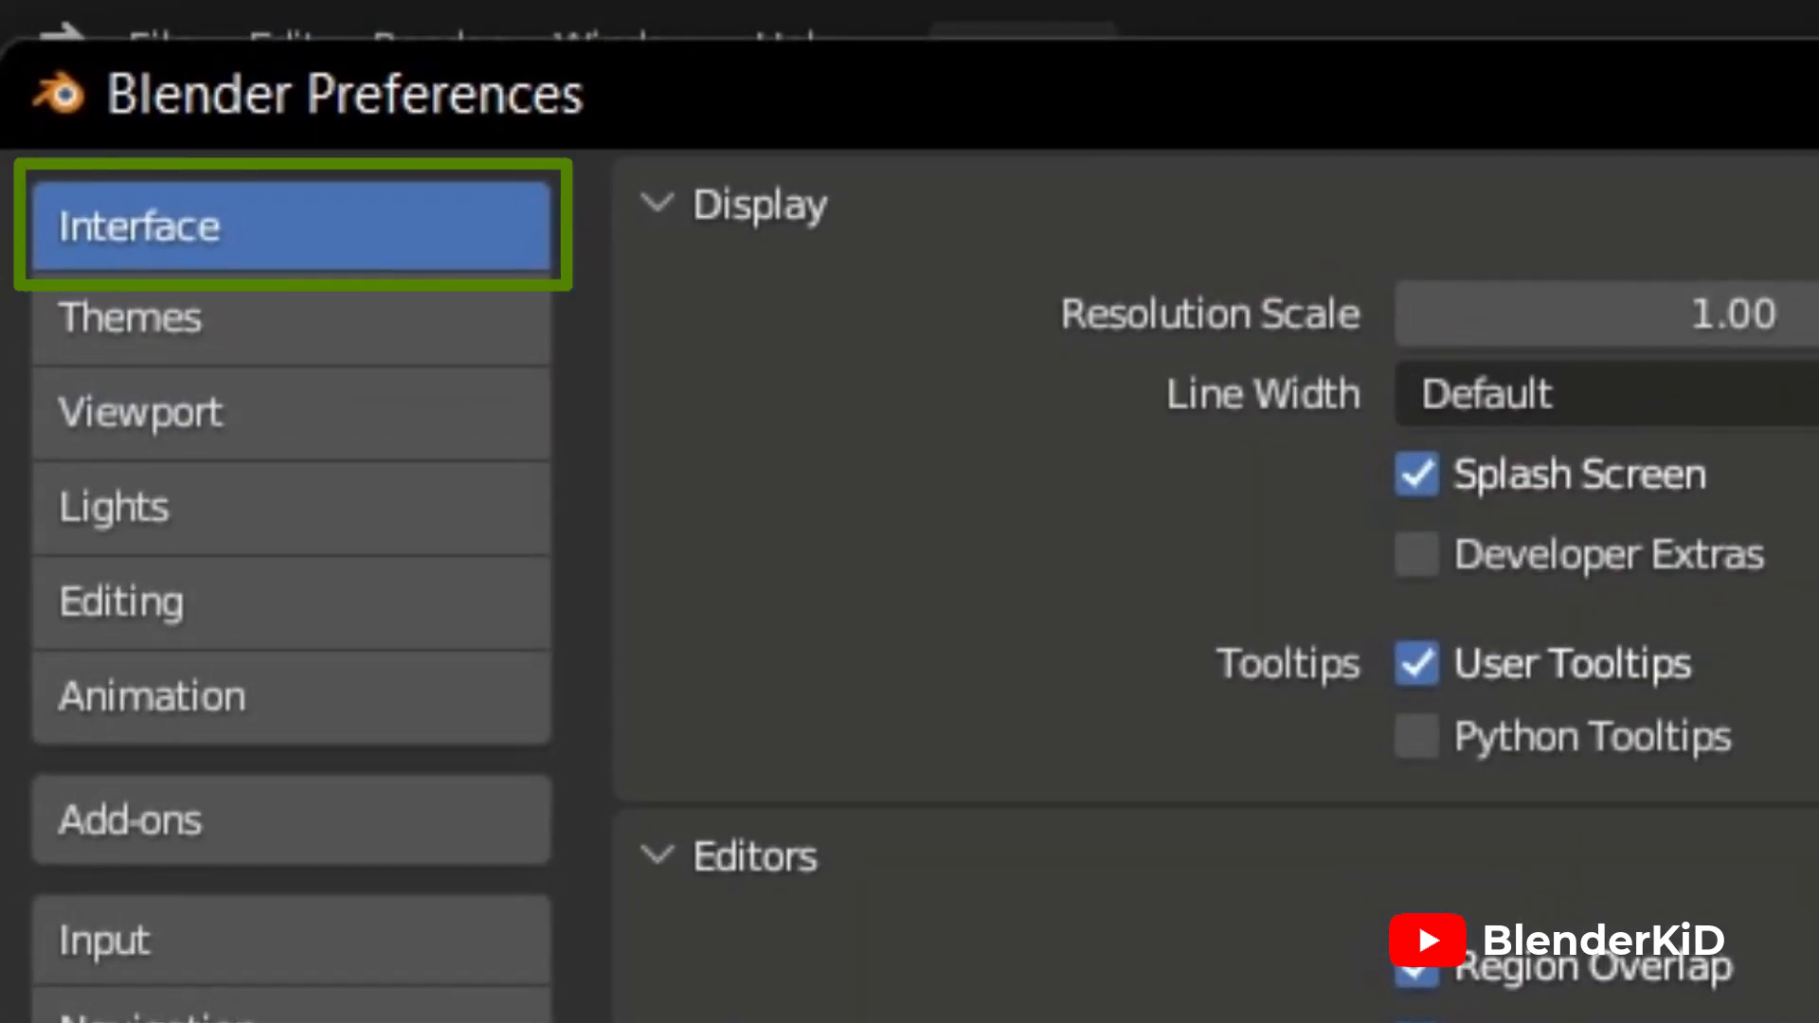
click(1416, 474)
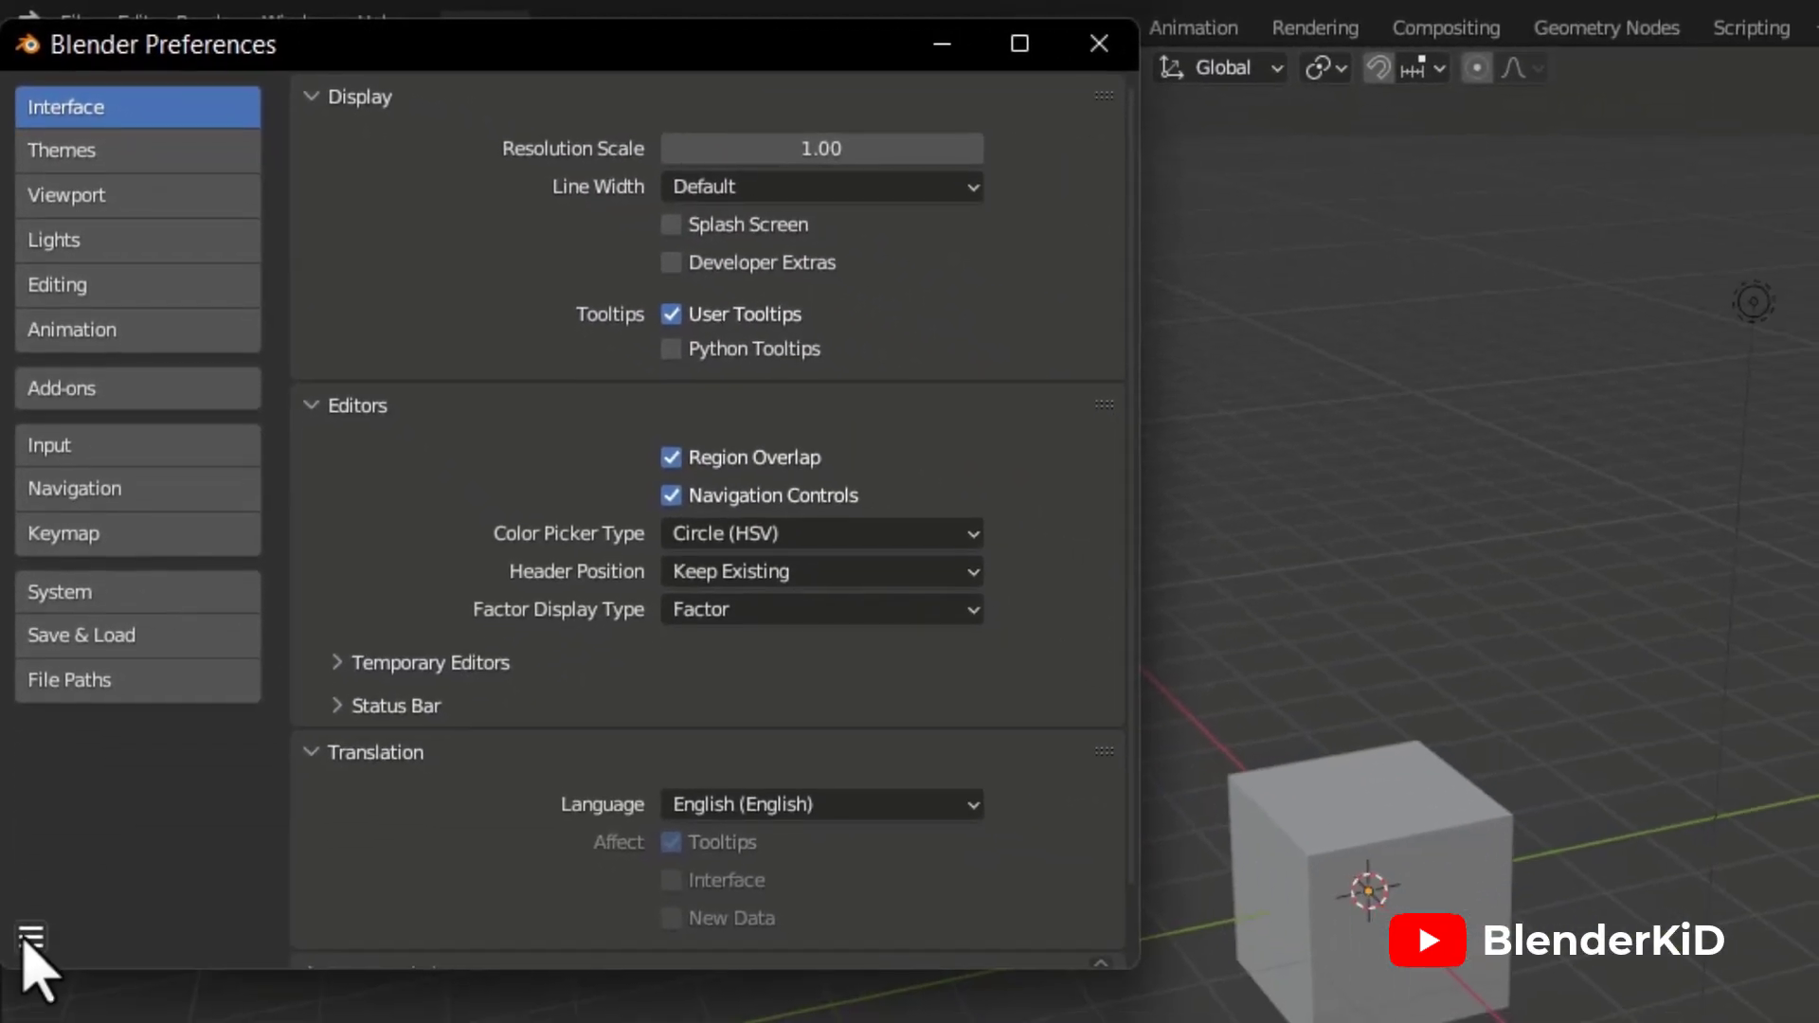
click(31, 938)
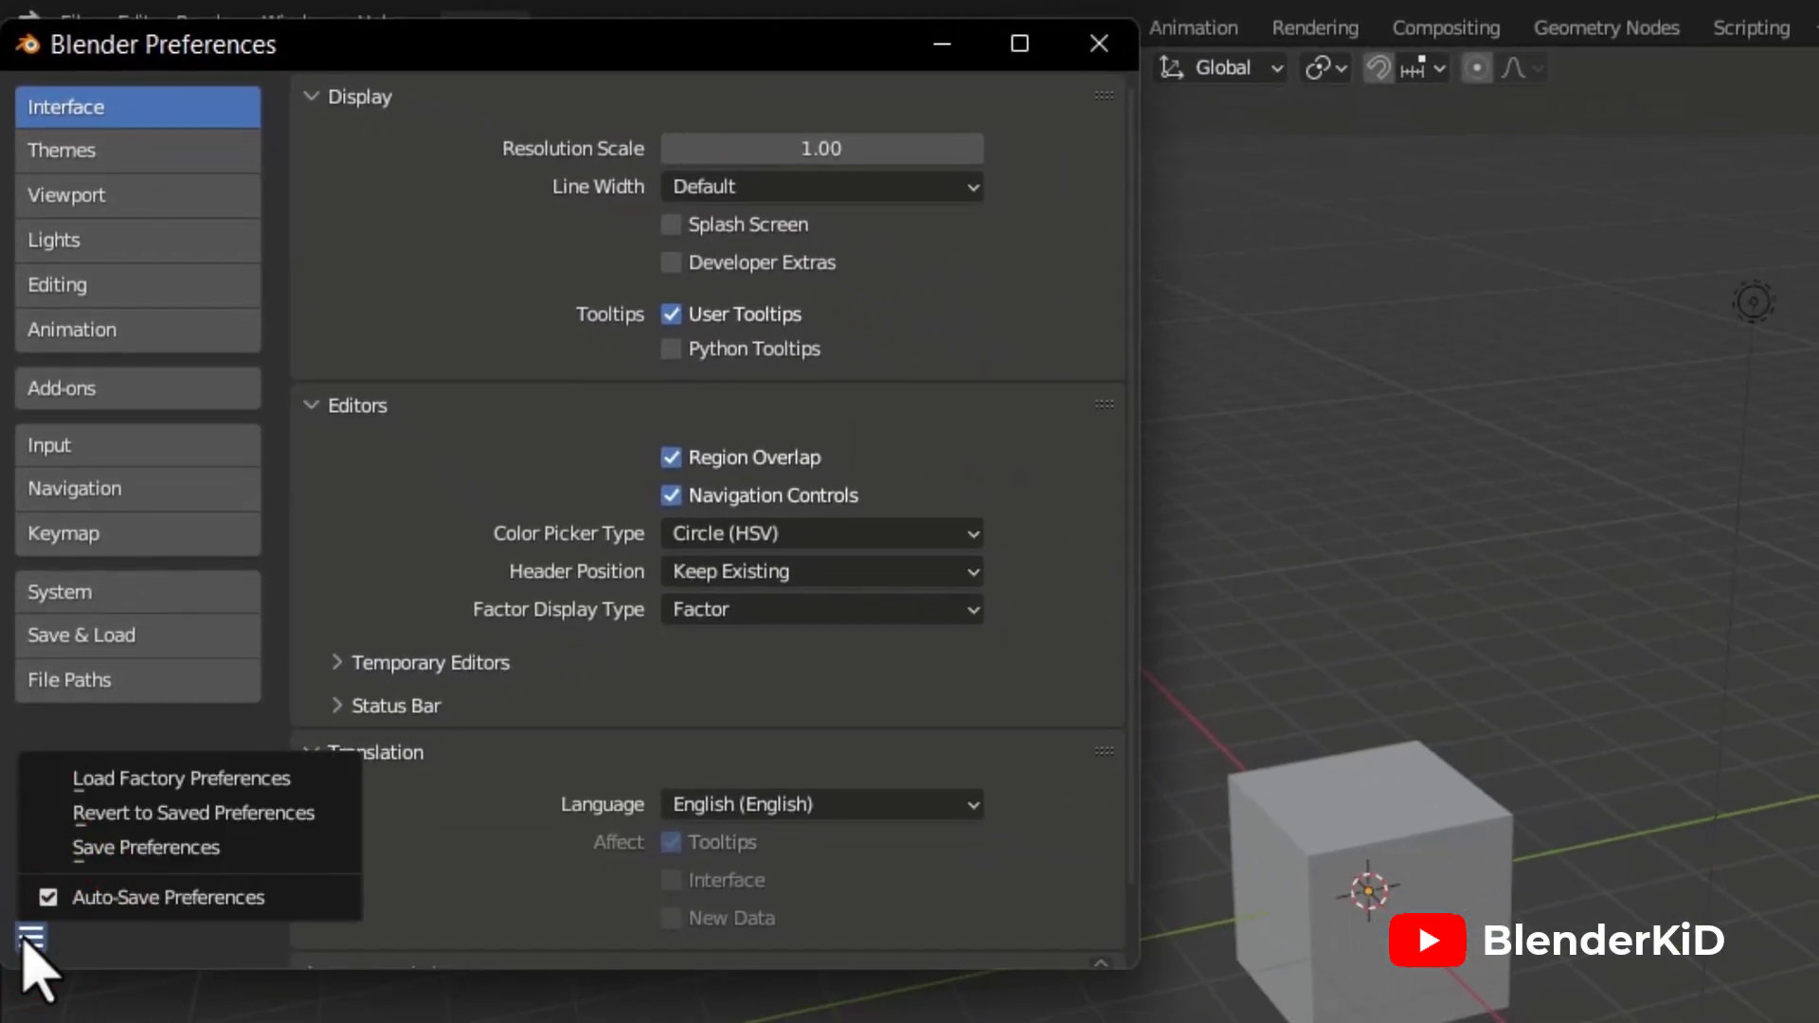
click(154, 957)
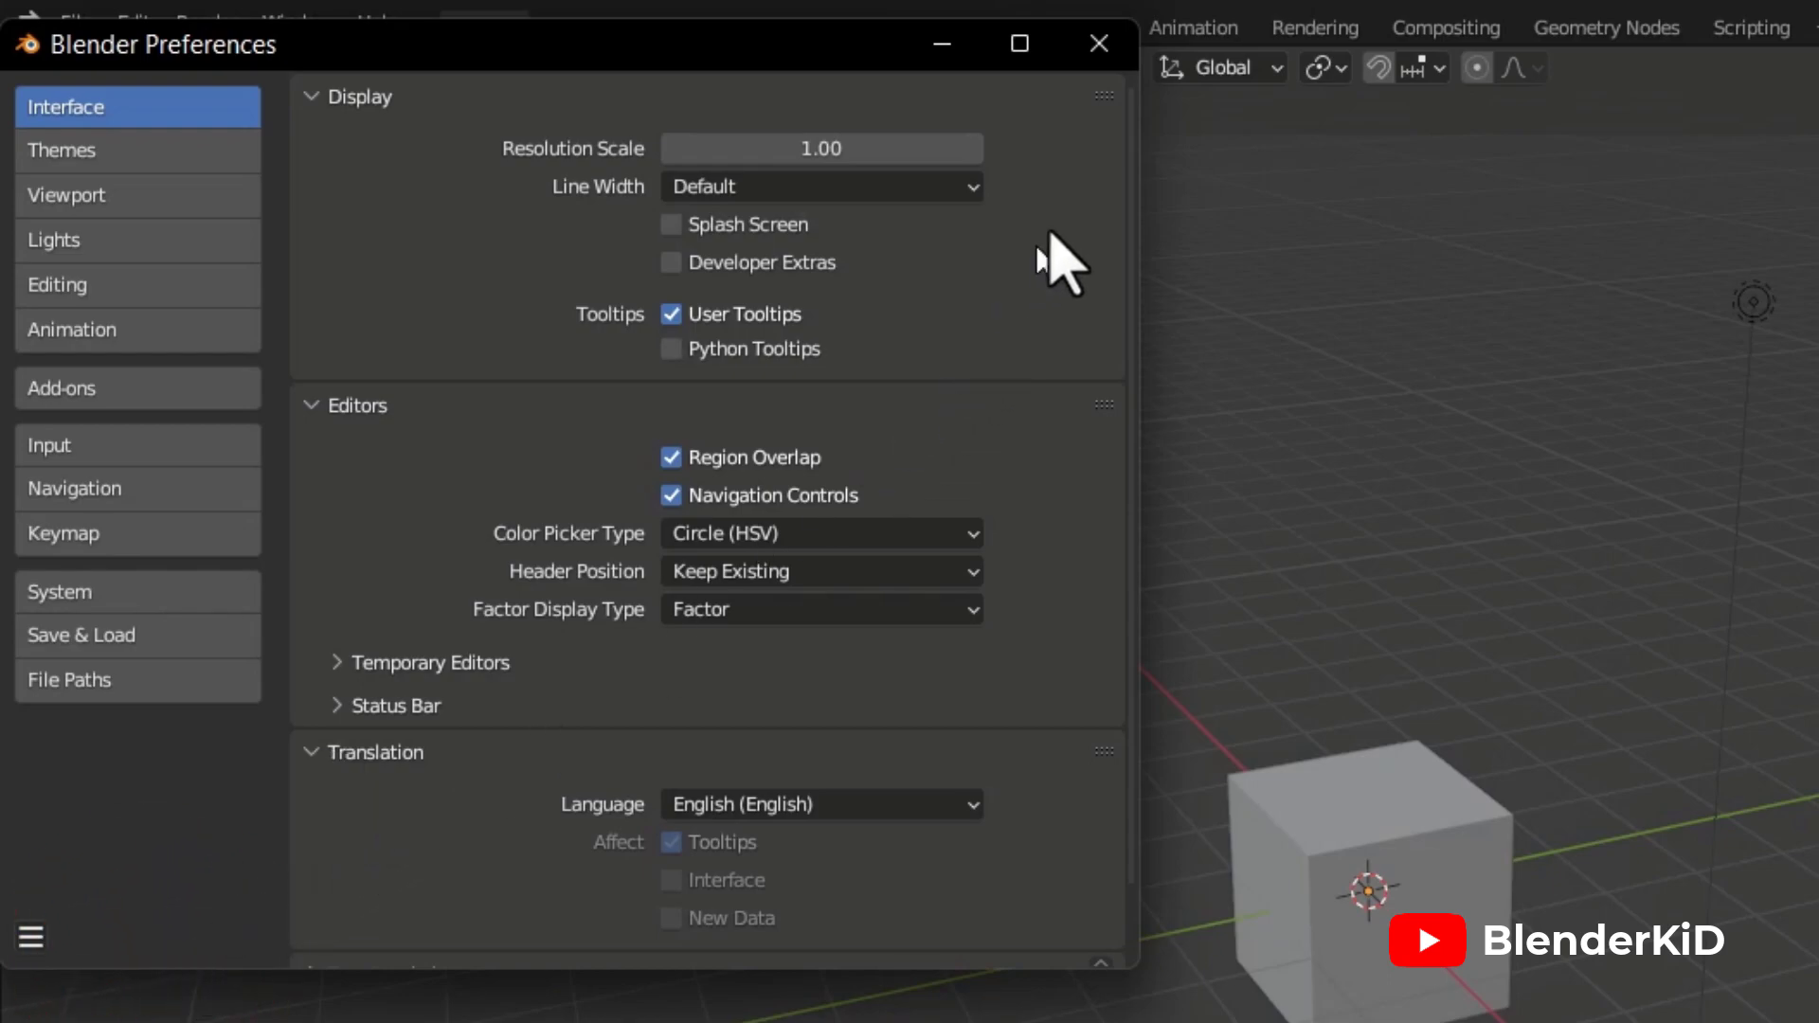
click(1107, 55)
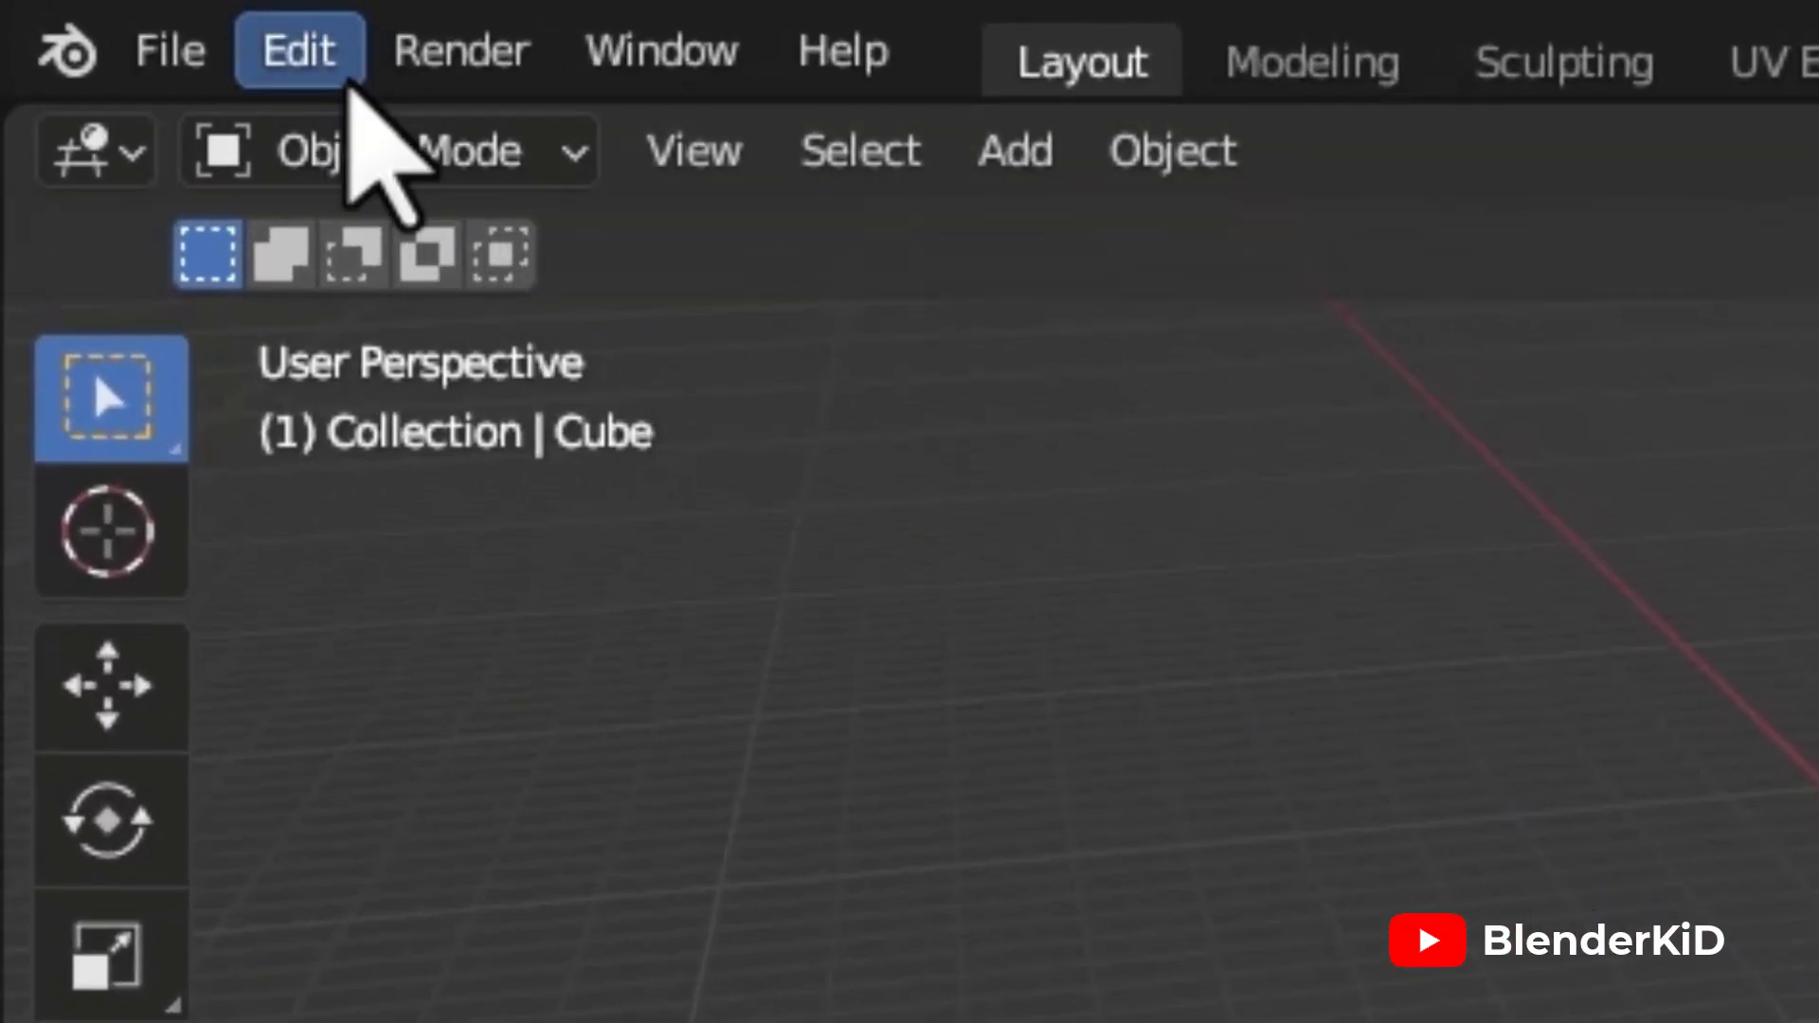
Step: Set the interface Resolution Scale to 1.30 in the preferences and close them
click(344, 81)
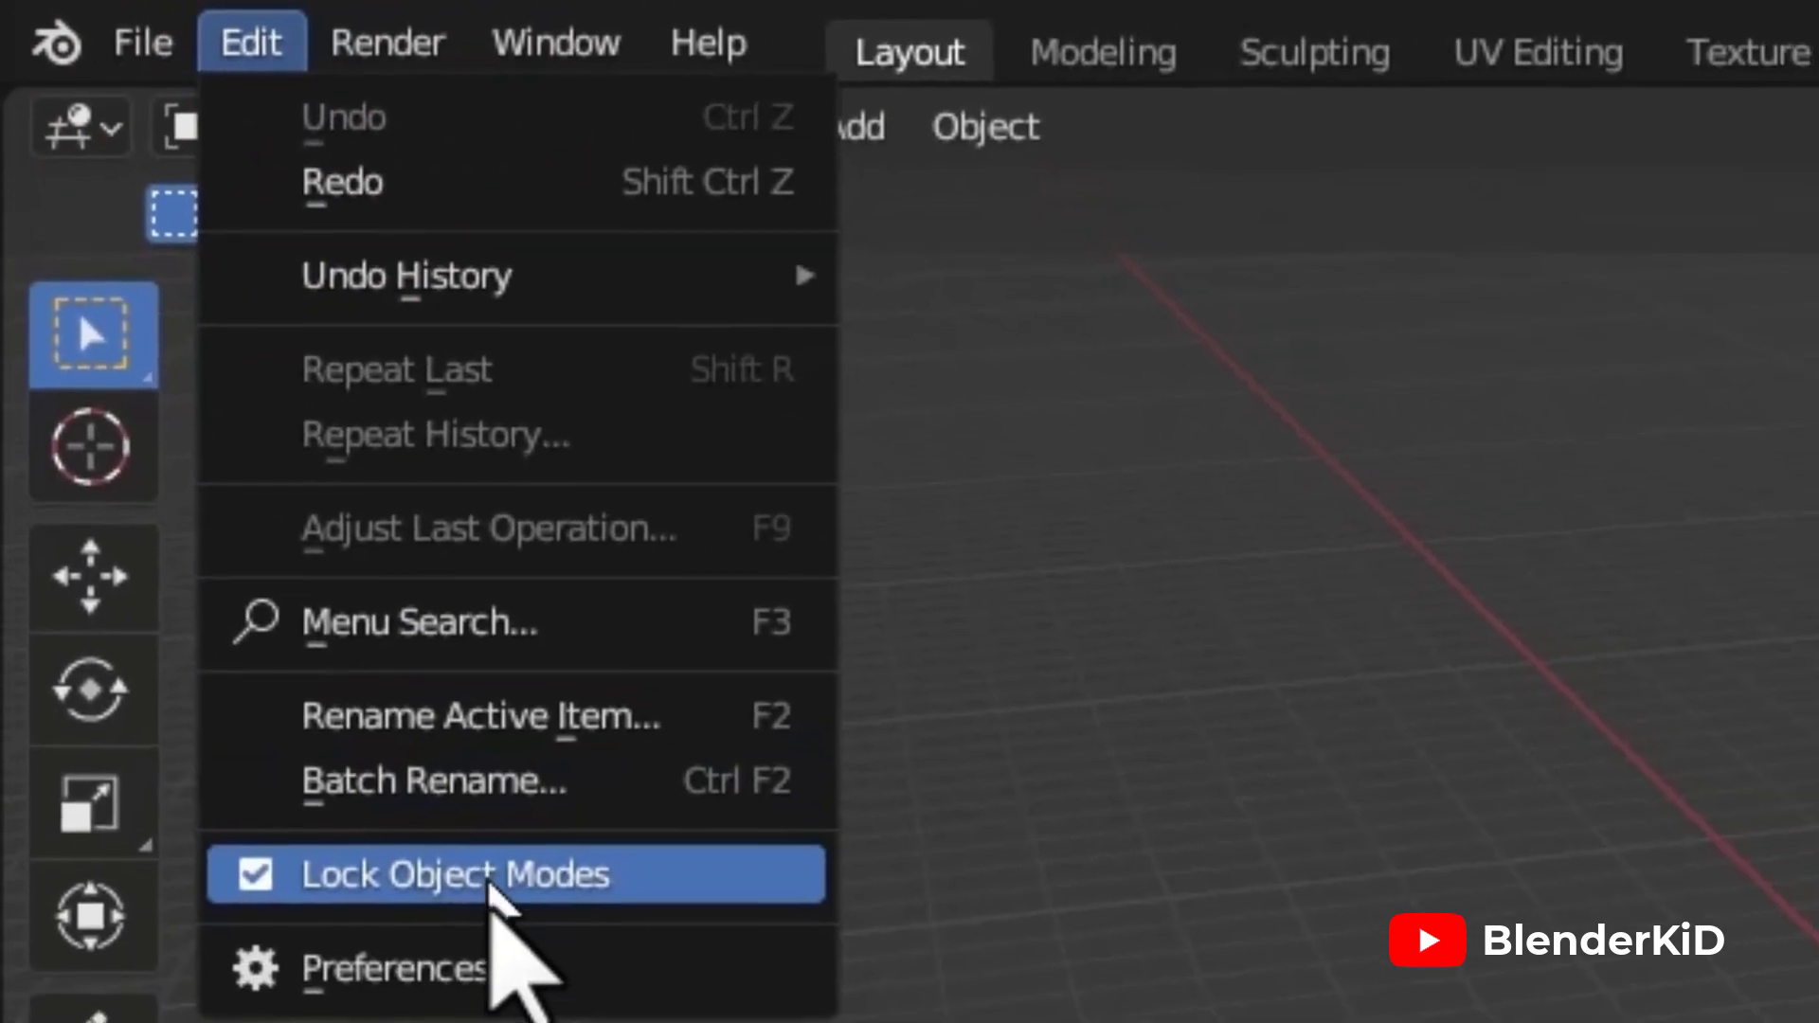
click(464, 909)
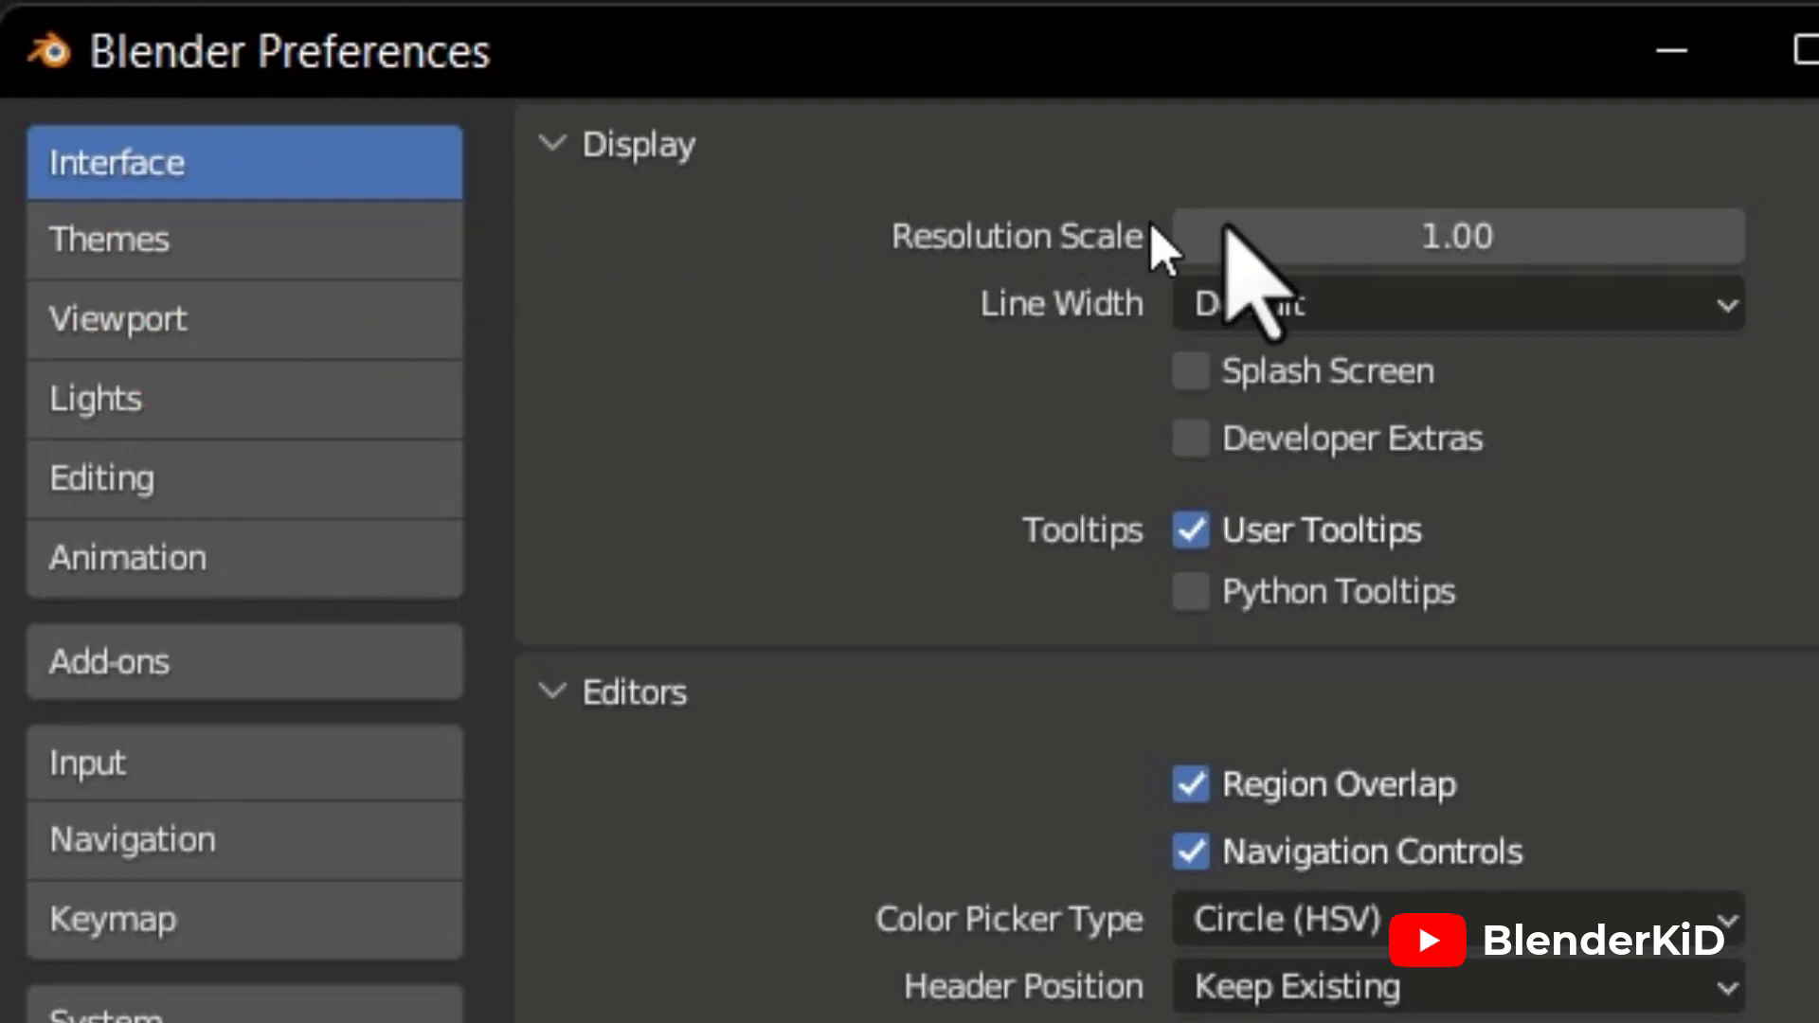
drag(1373, 231, 1497, 231)
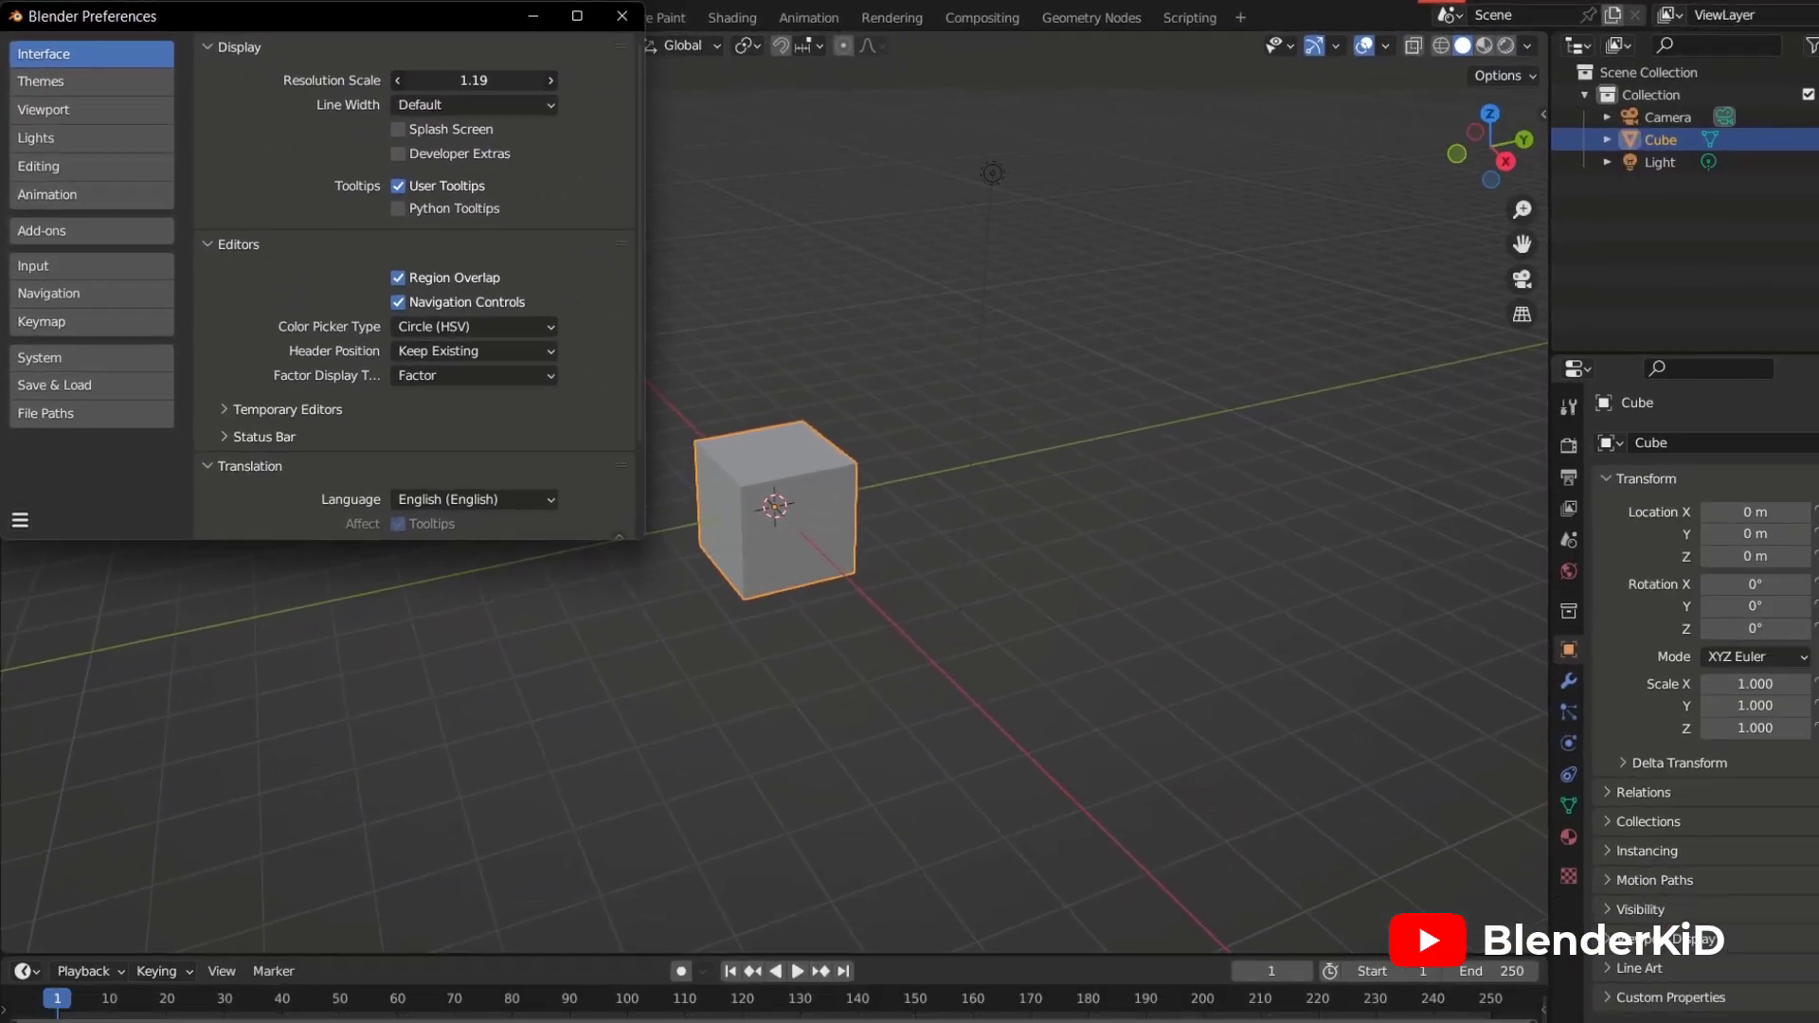
drag(493, 86, 434, 73)
click(447, 75)
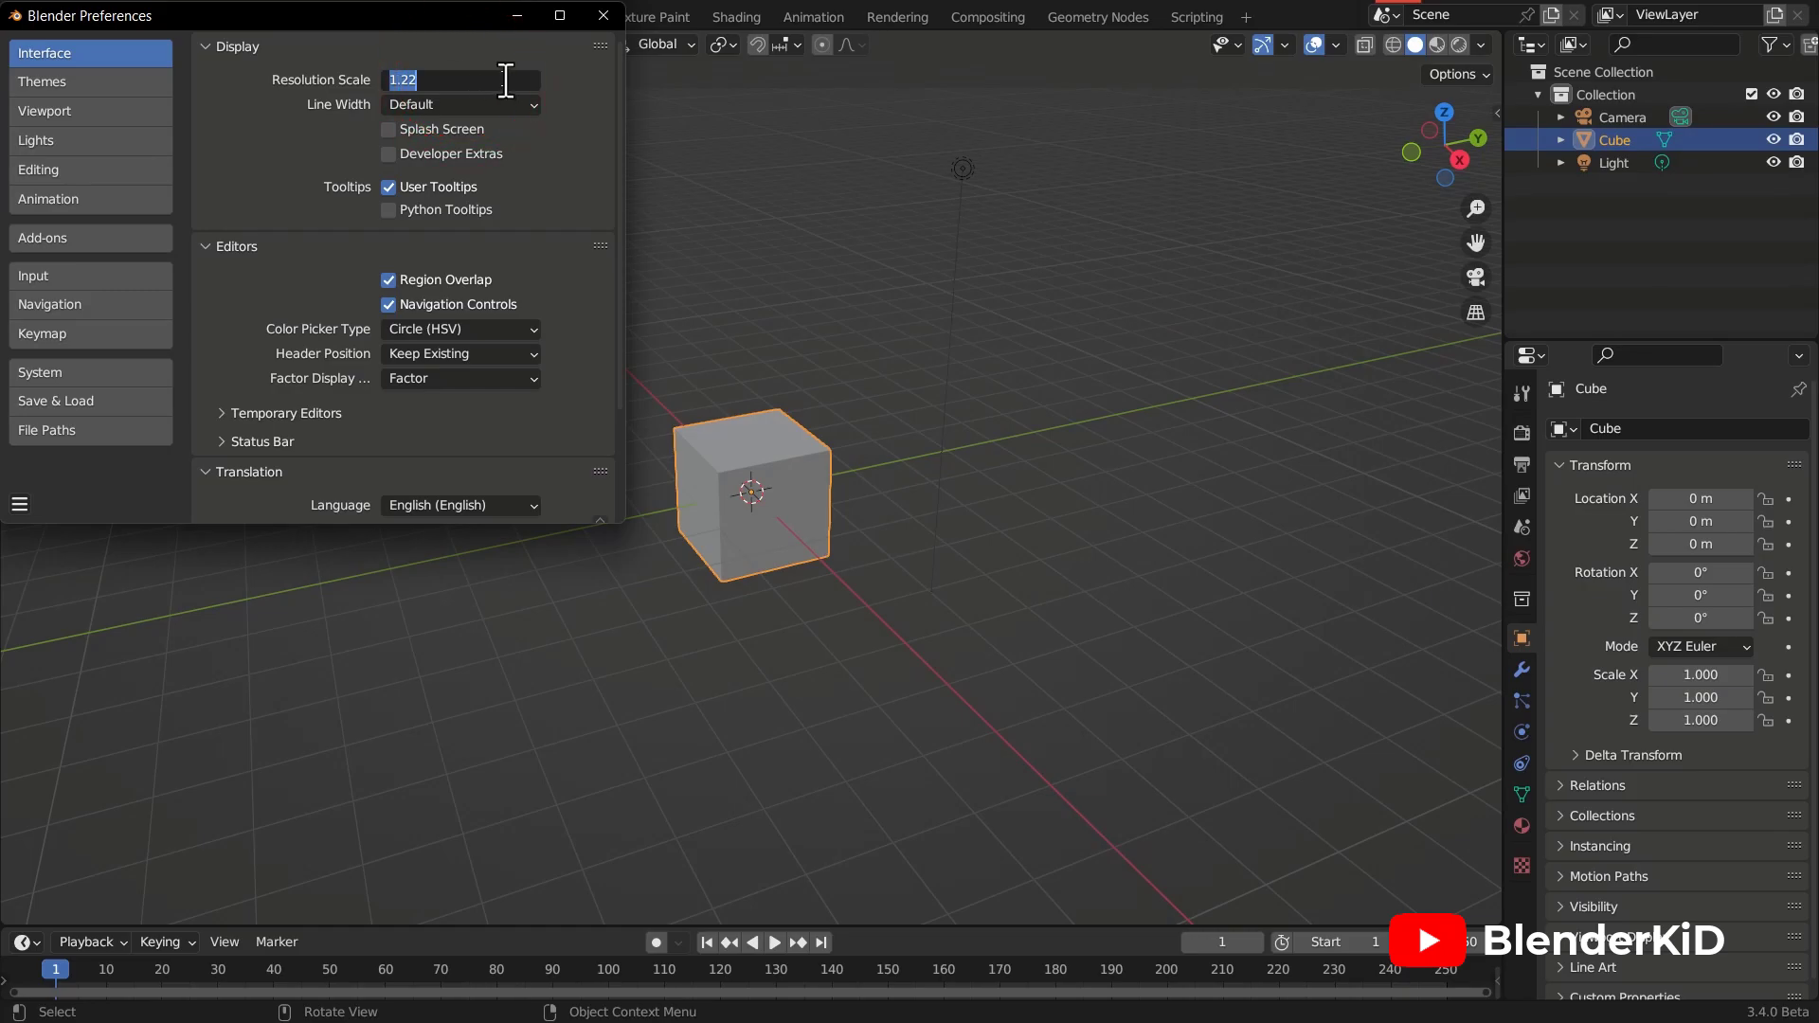
text(1.3)
key(Return)
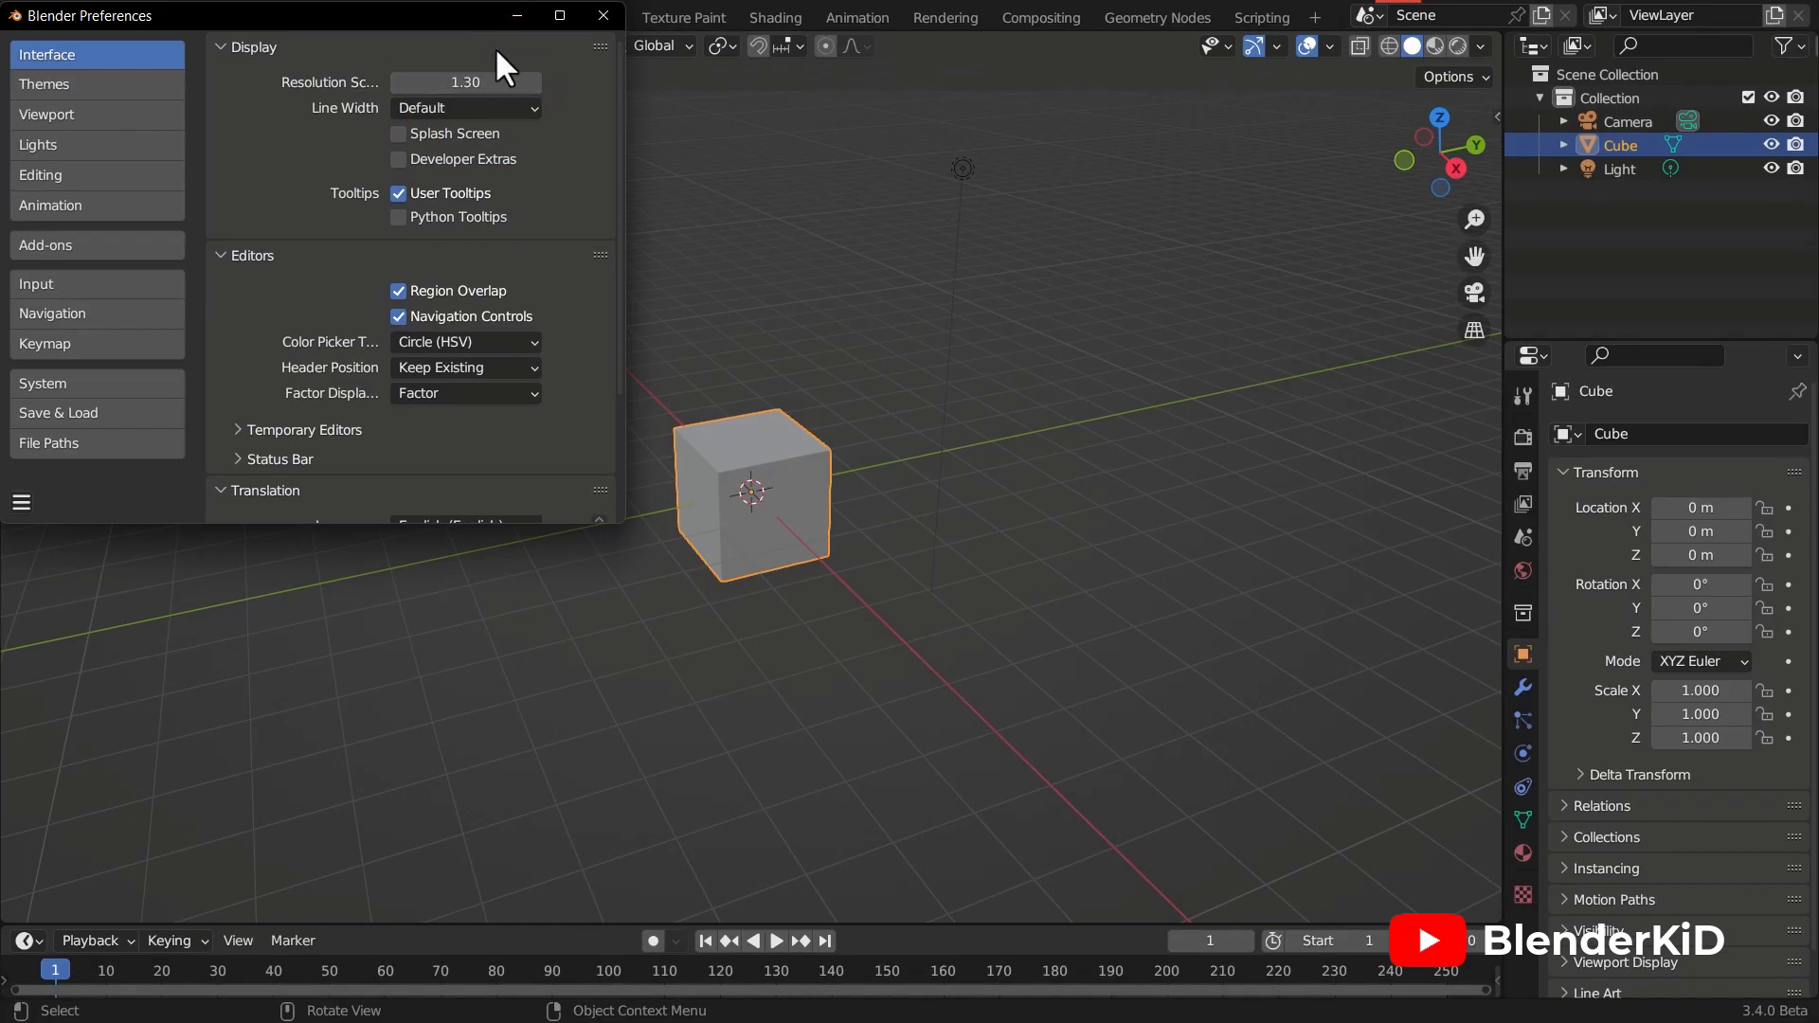
click(604, 14)
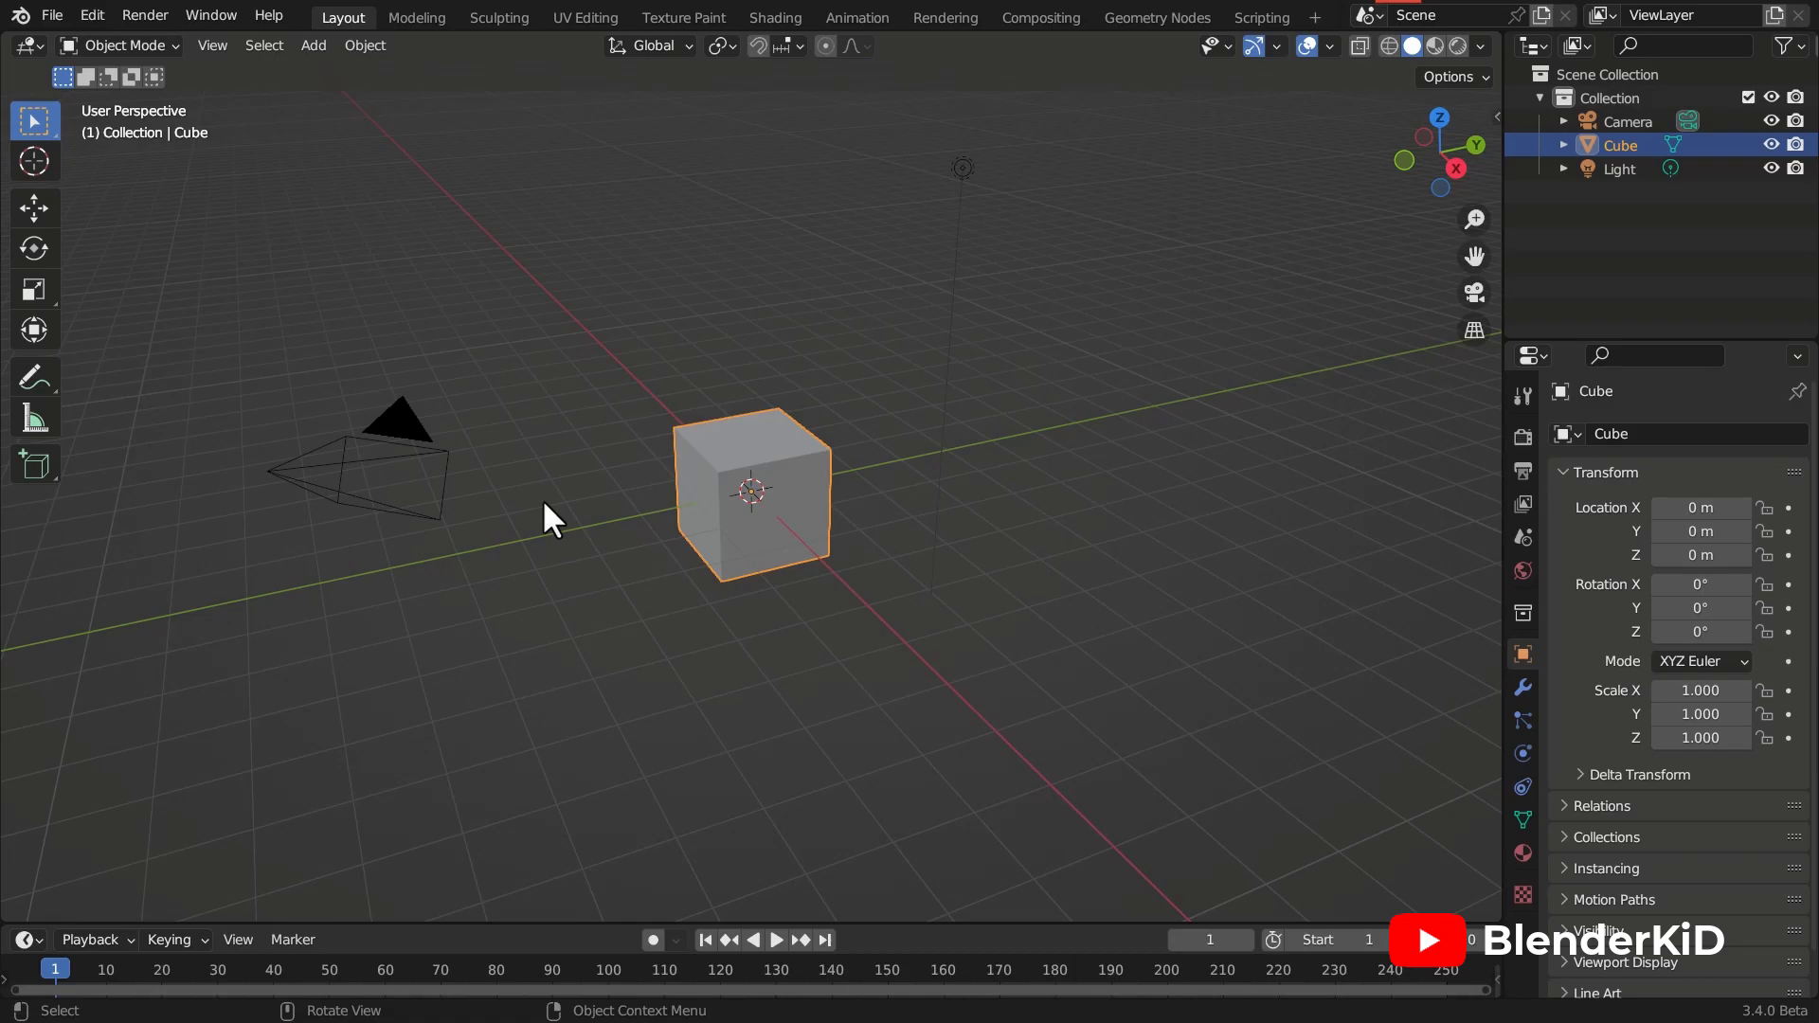
Step: In the preferences, set the 3D Viewport theme's gradient Background Type to Single Color
click(100, 9)
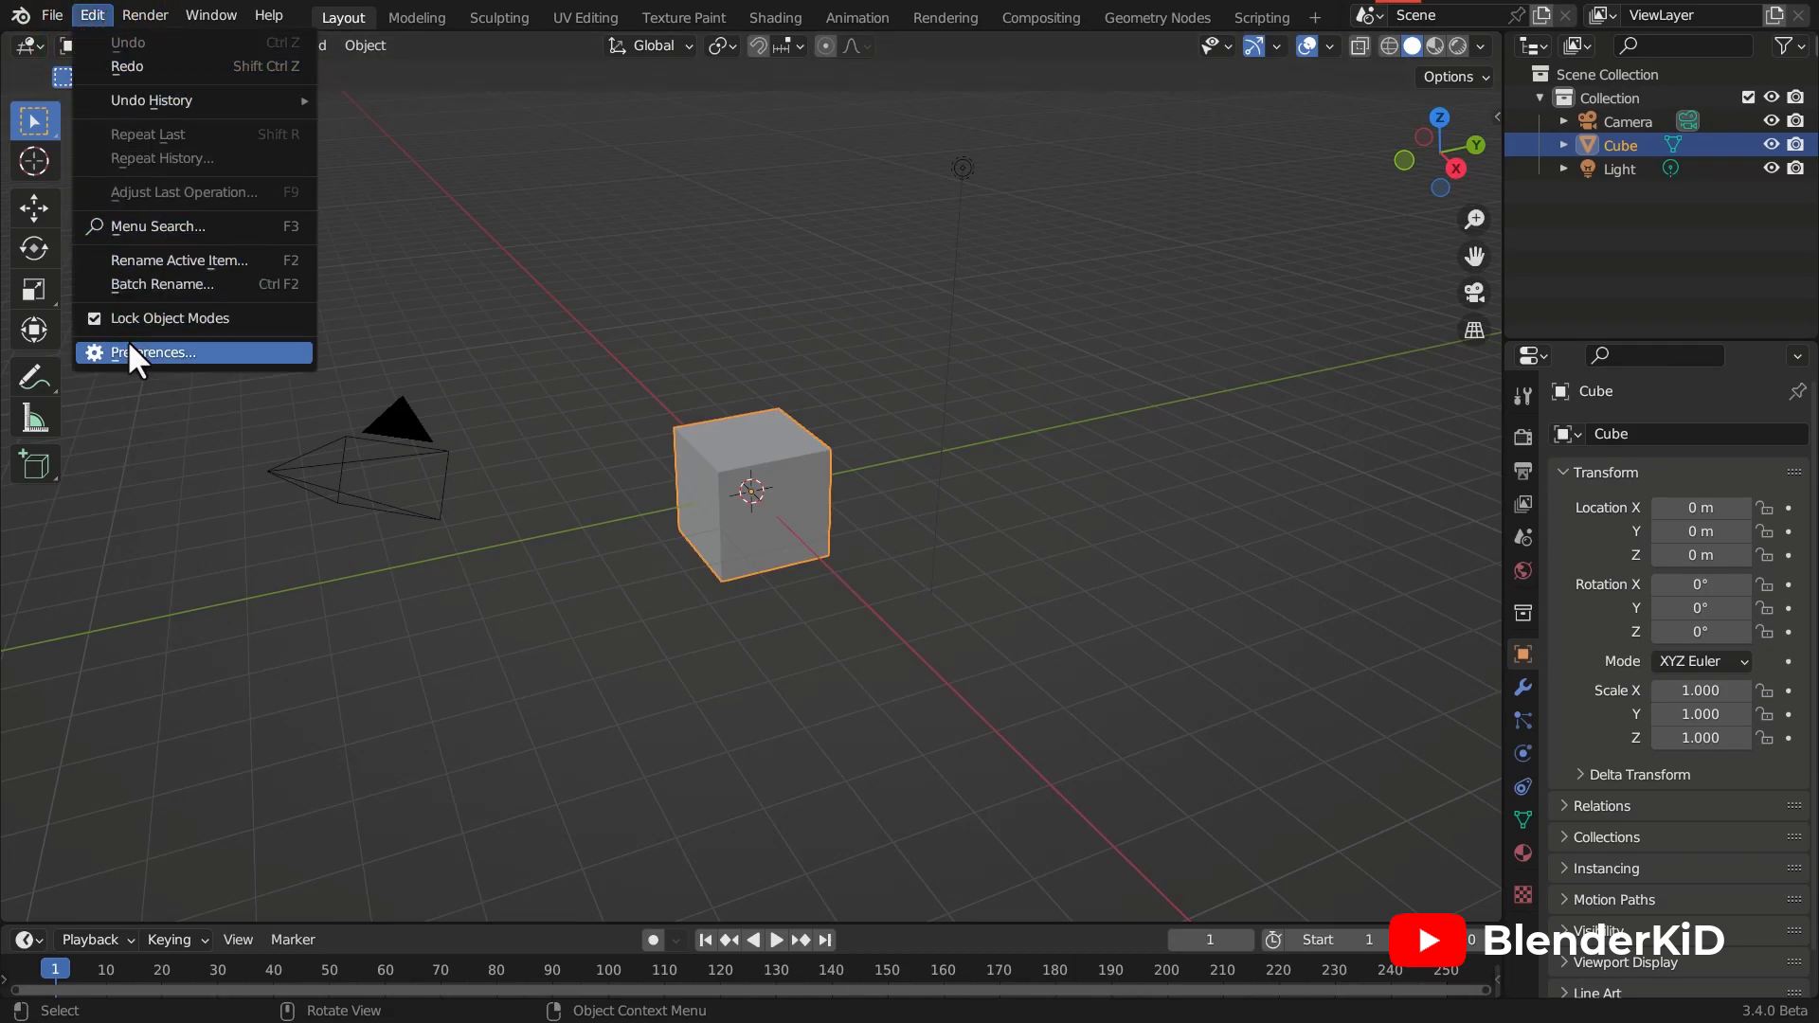
click(178, 349)
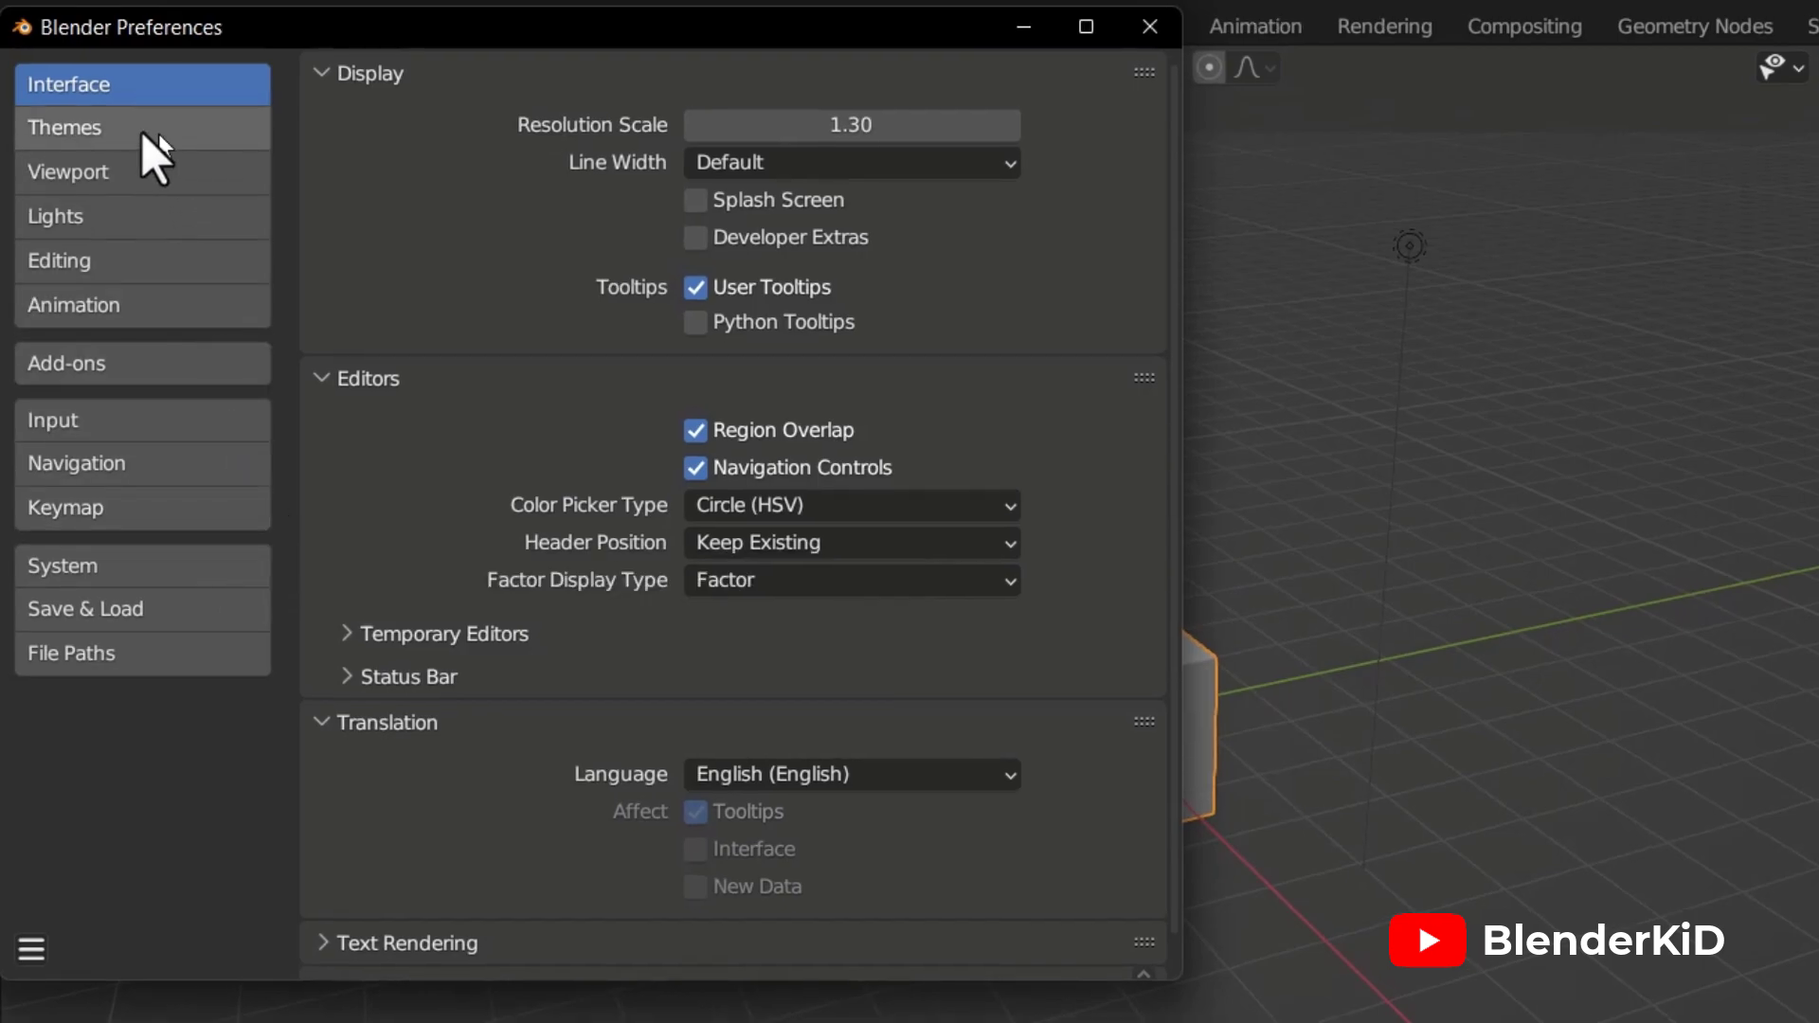
click(118, 134)
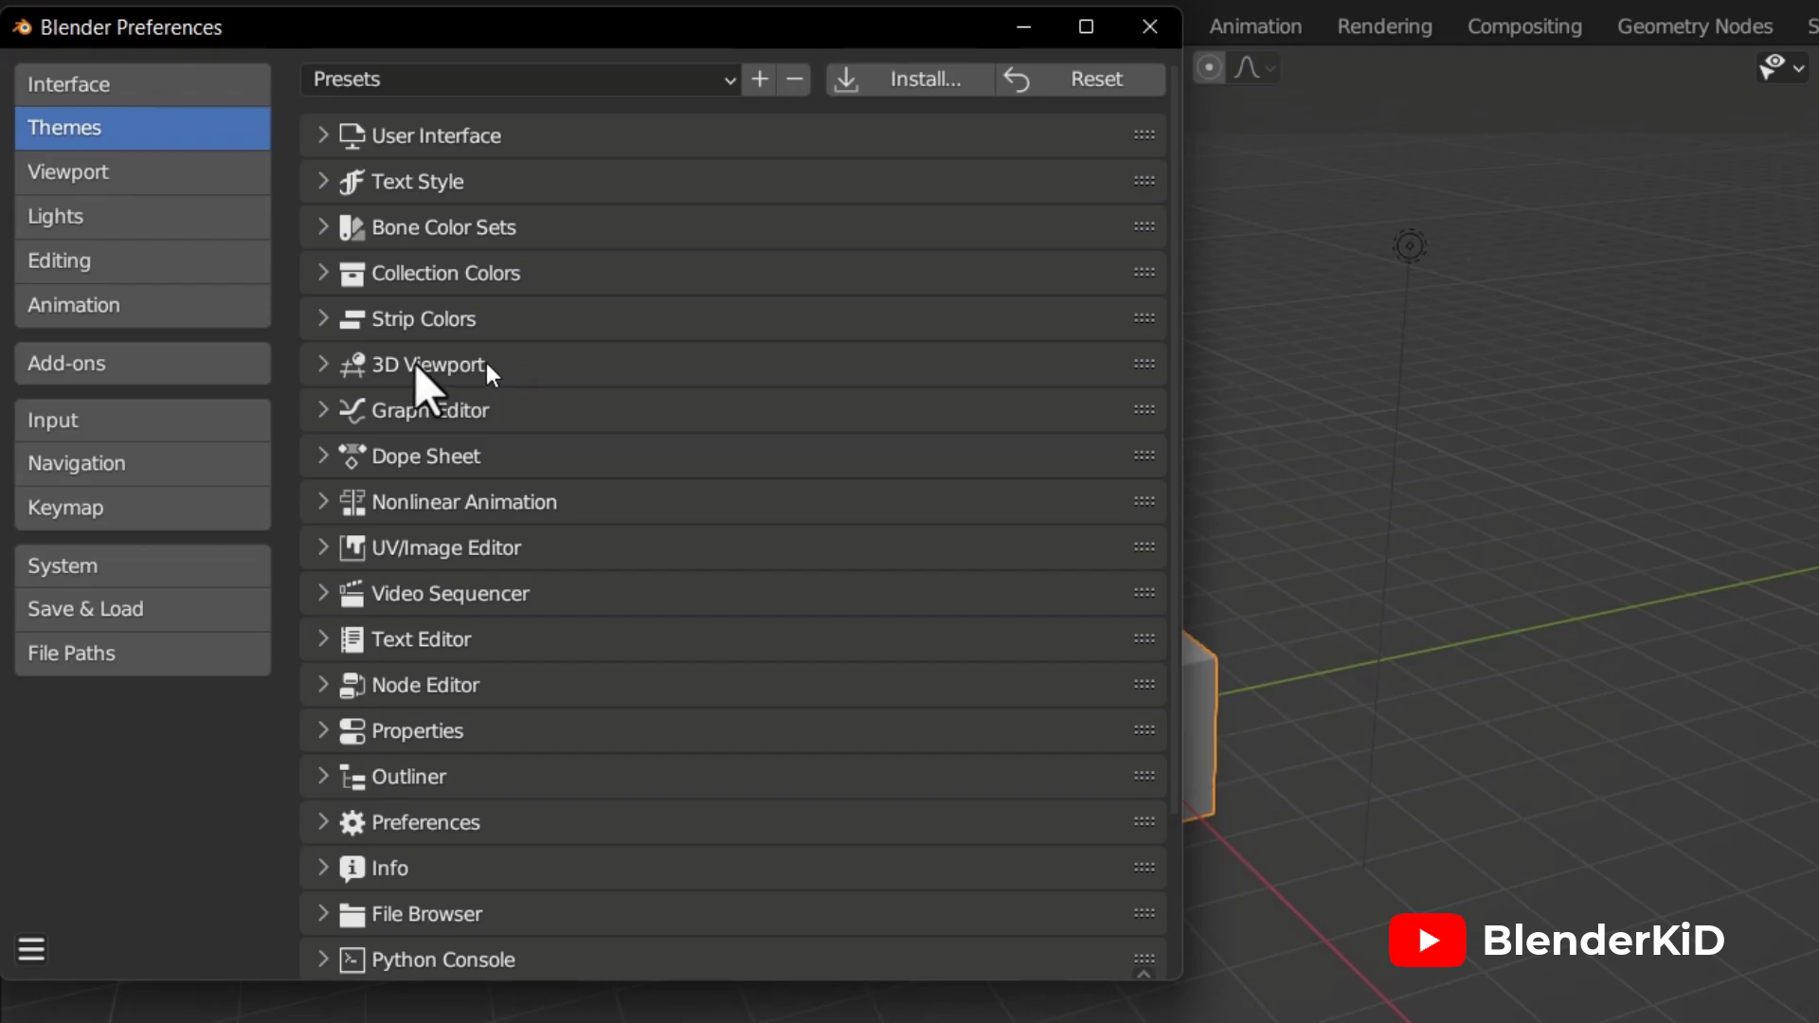
click(453, 367)
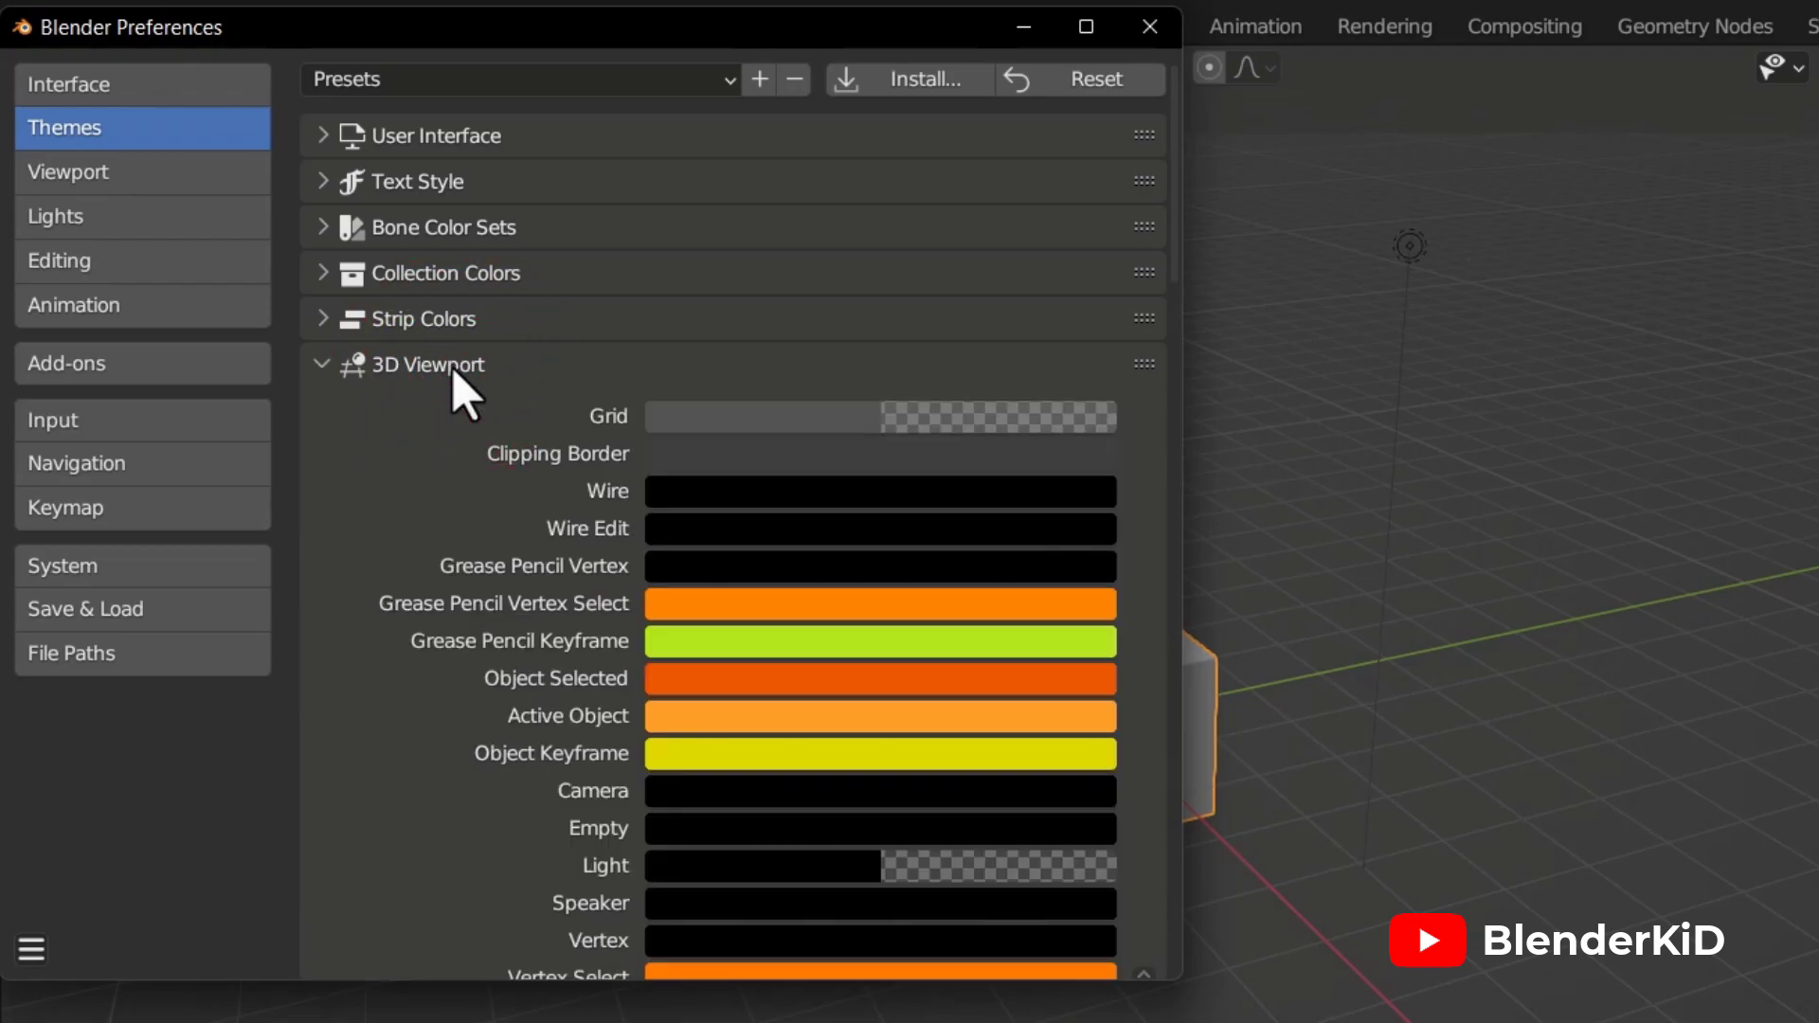
scroll(680, 537, down, 10)
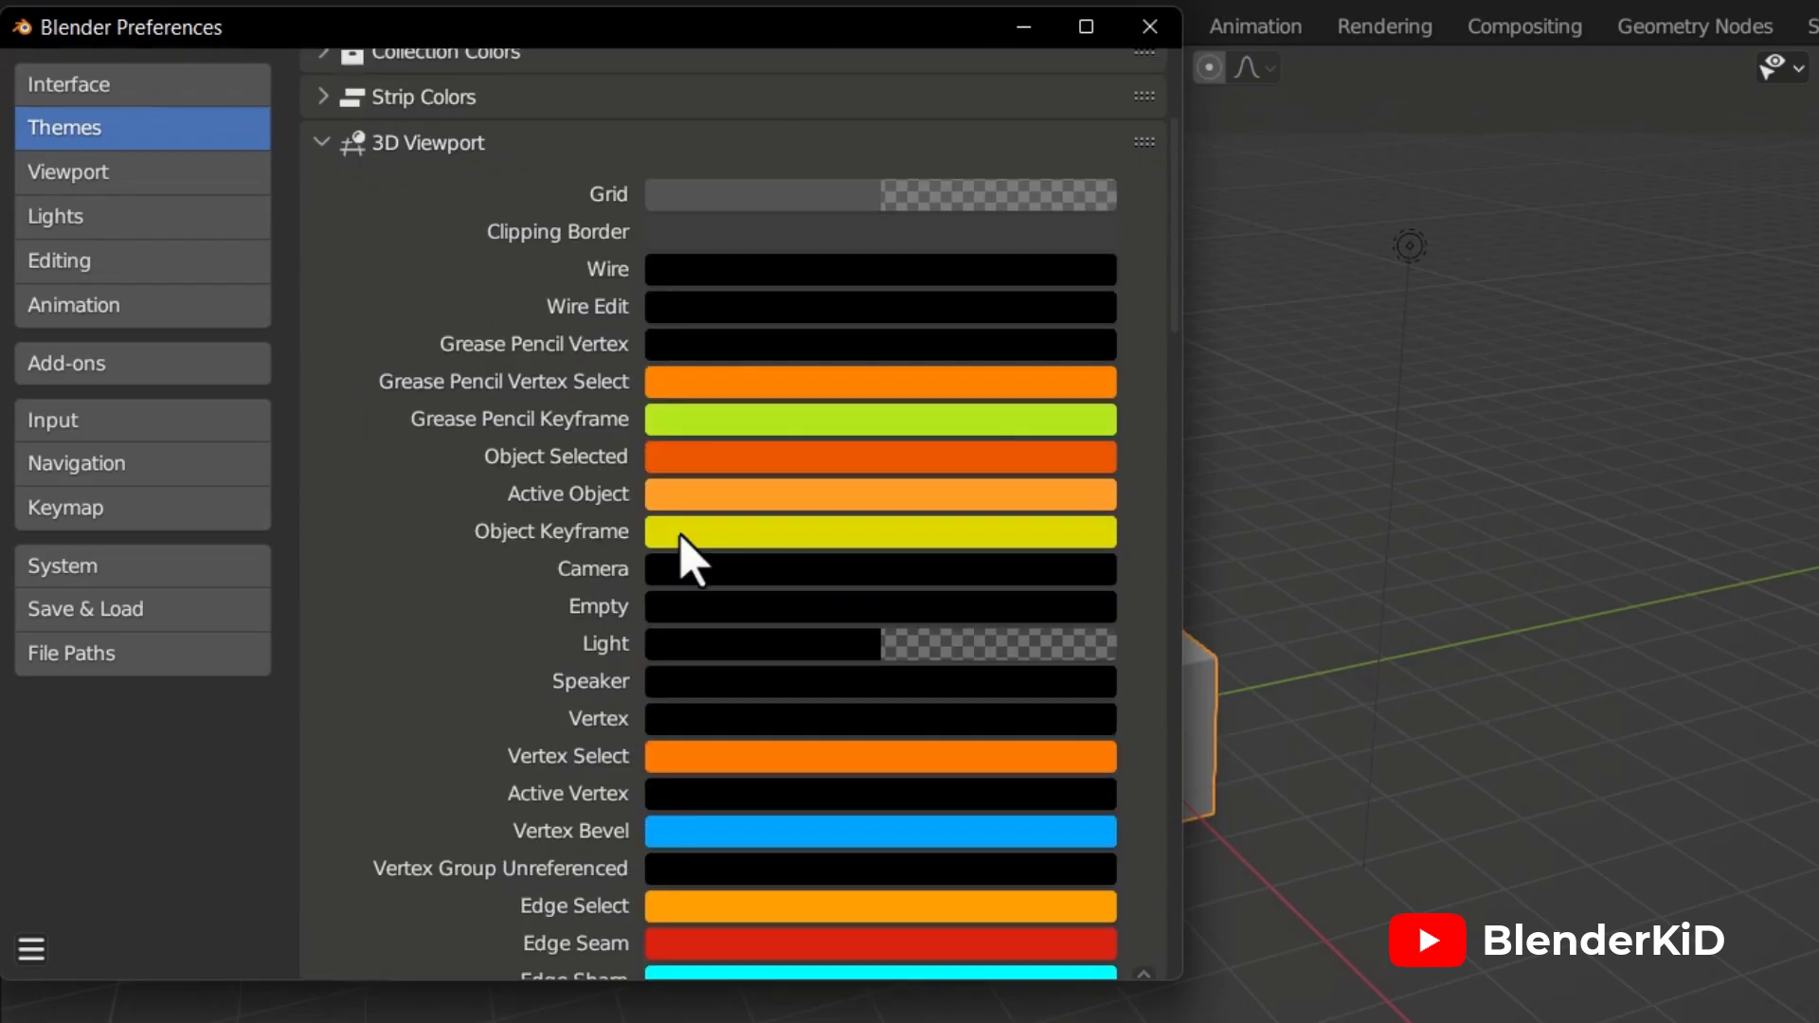
scroll(681, 534, down, 12)
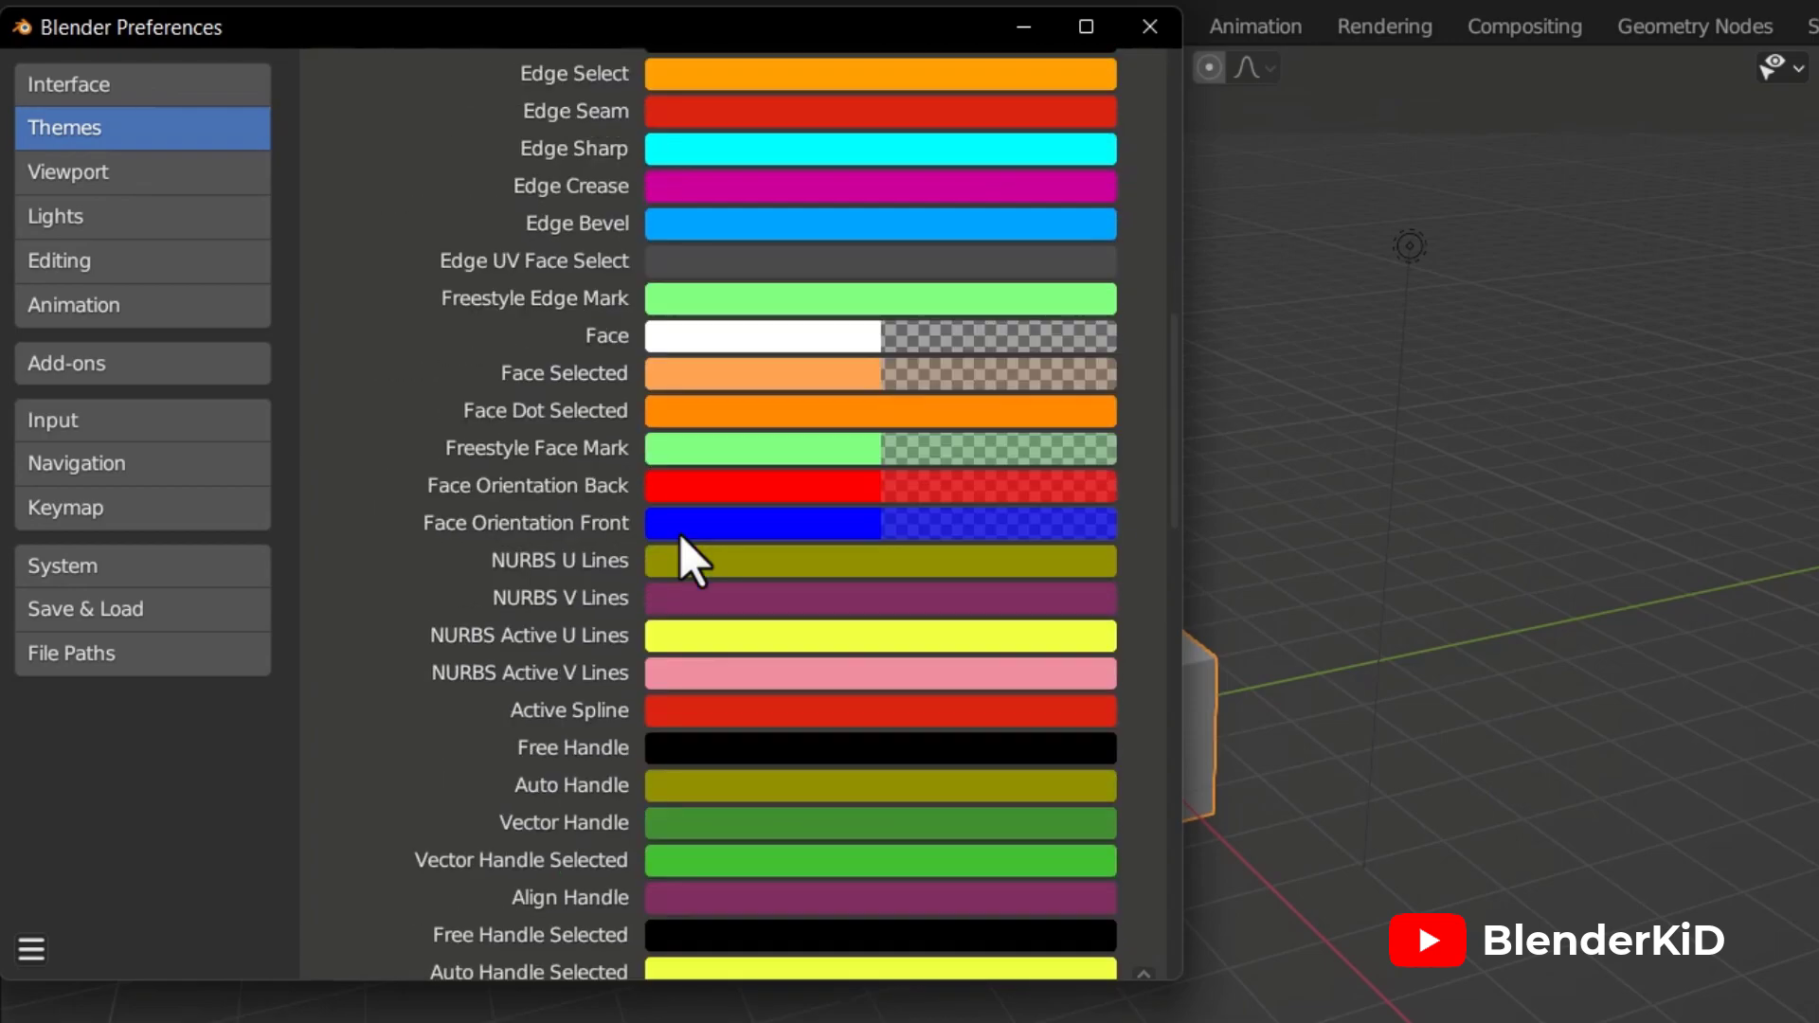
scroll(680, 534, down, 12)
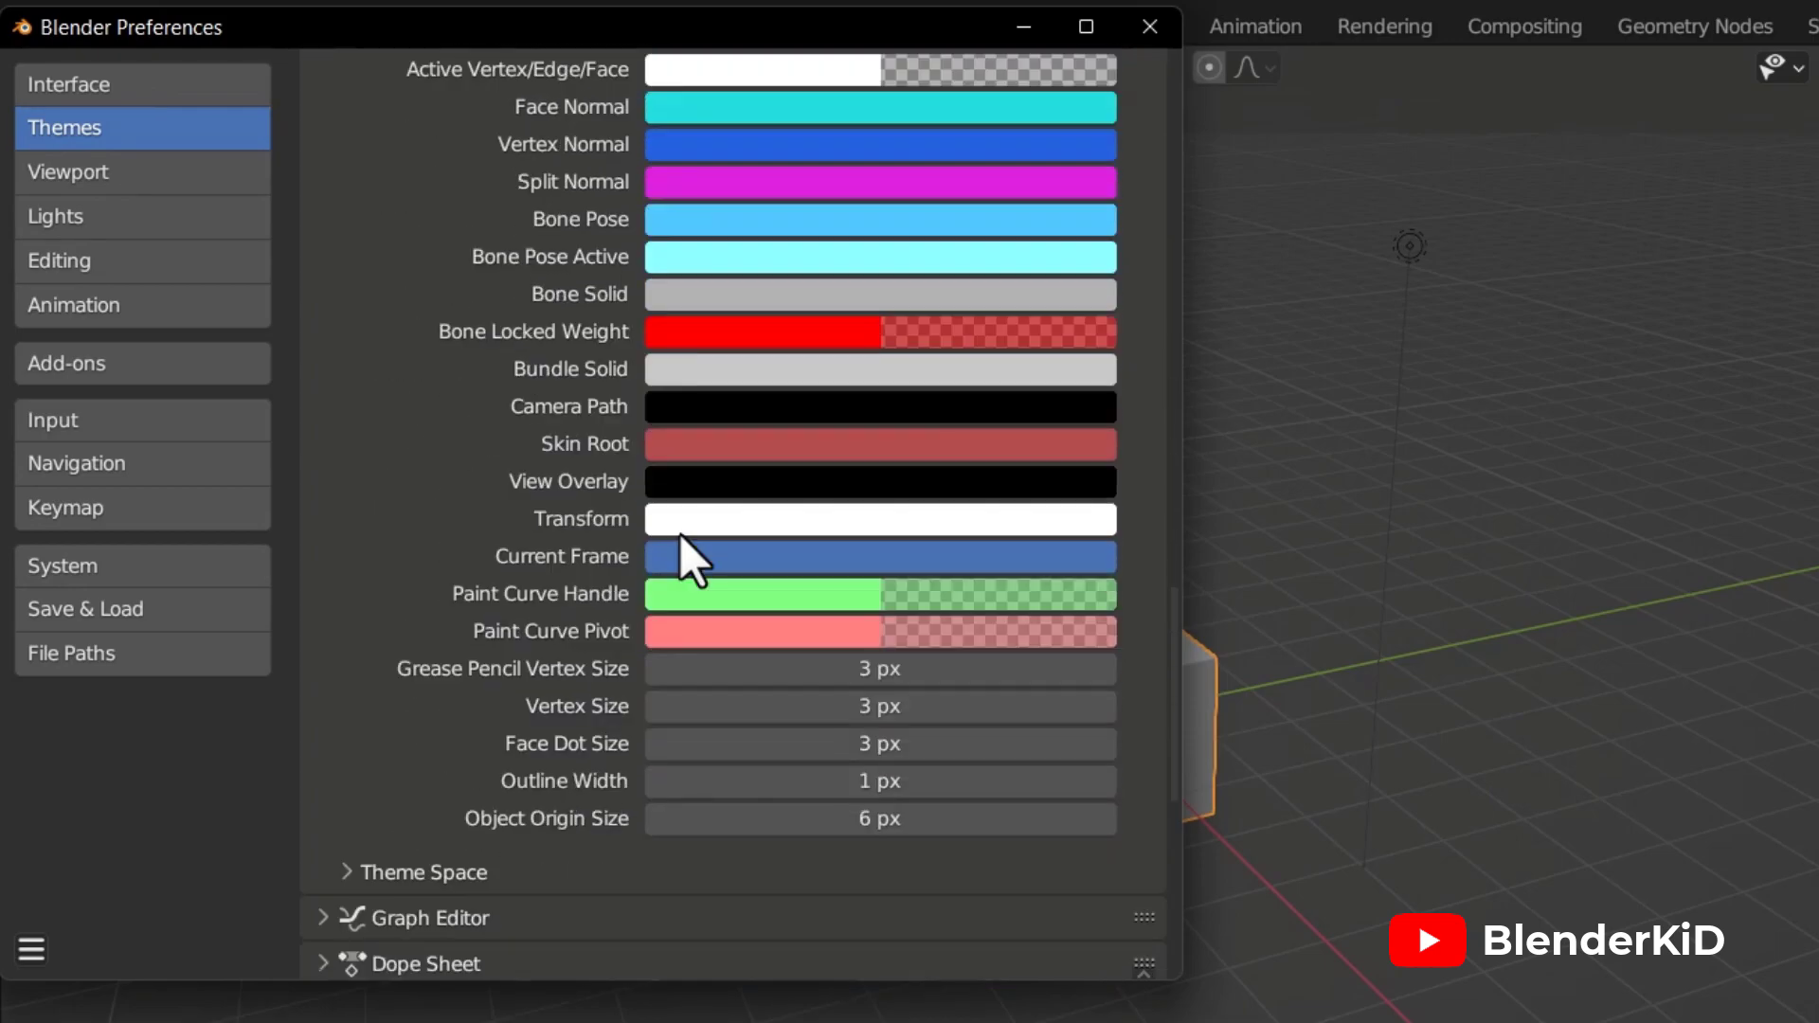
scroll(680, 534, down, 3)
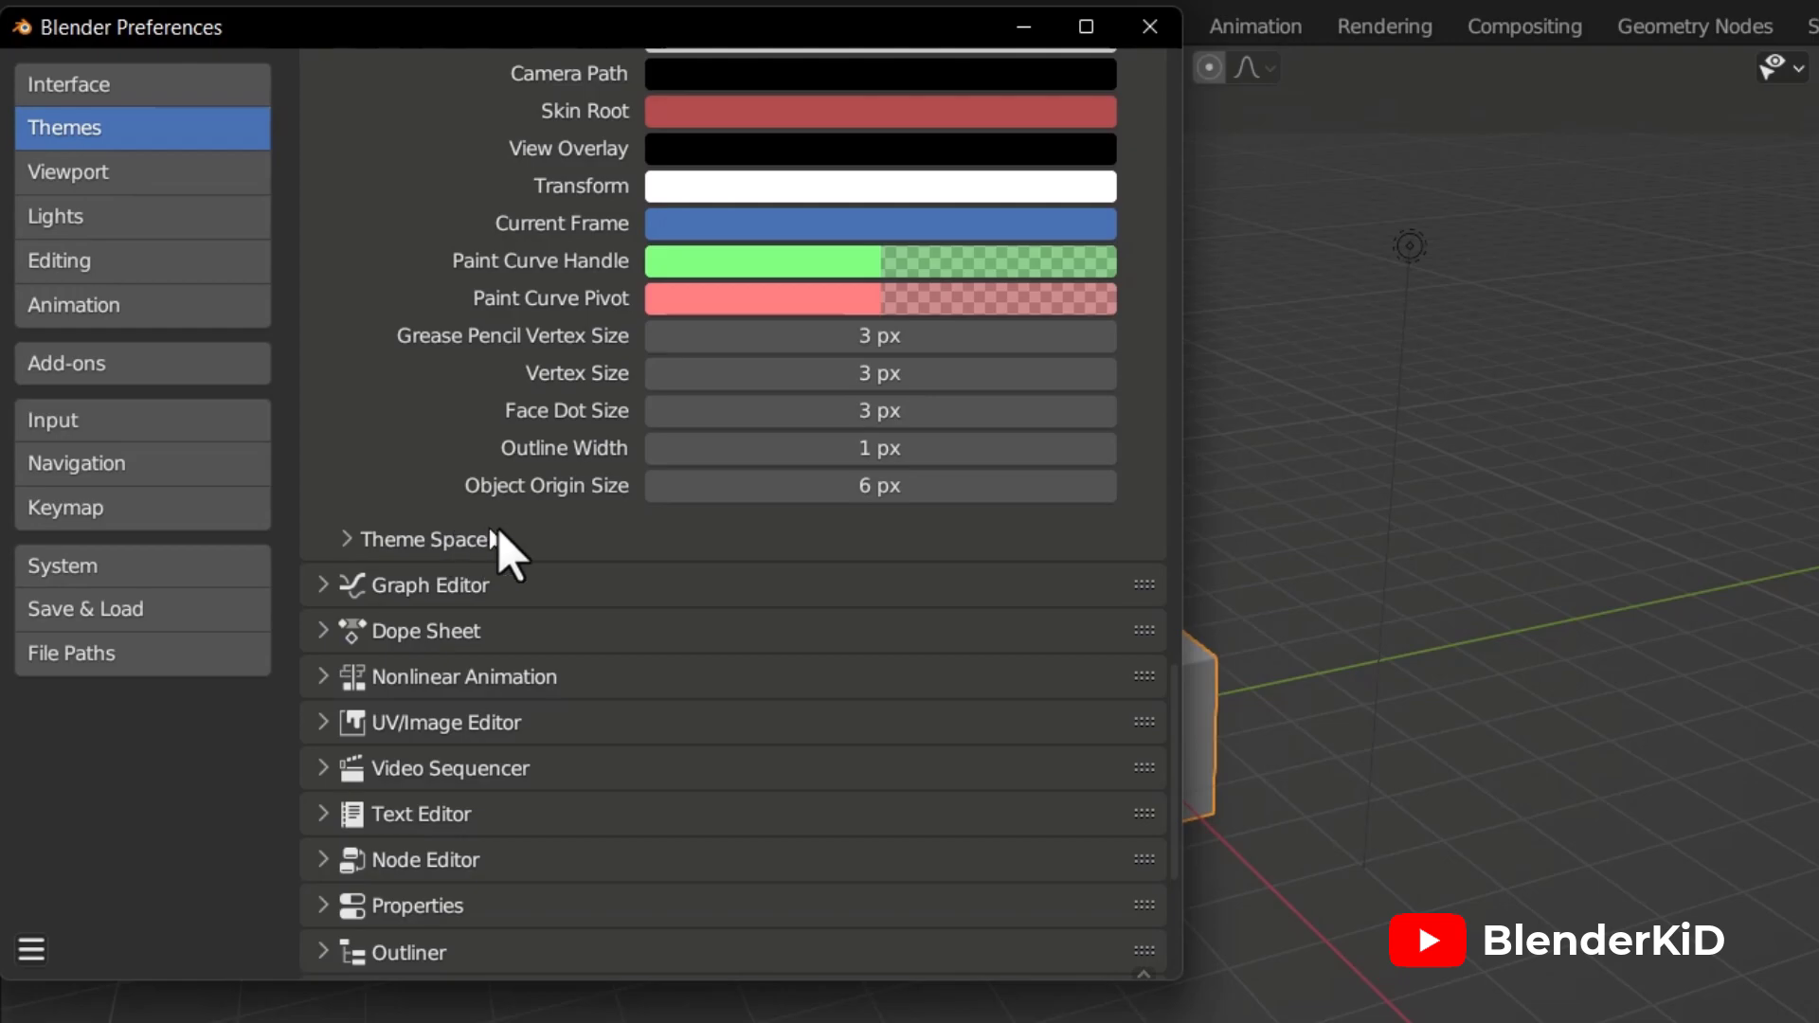
click(464, 548)
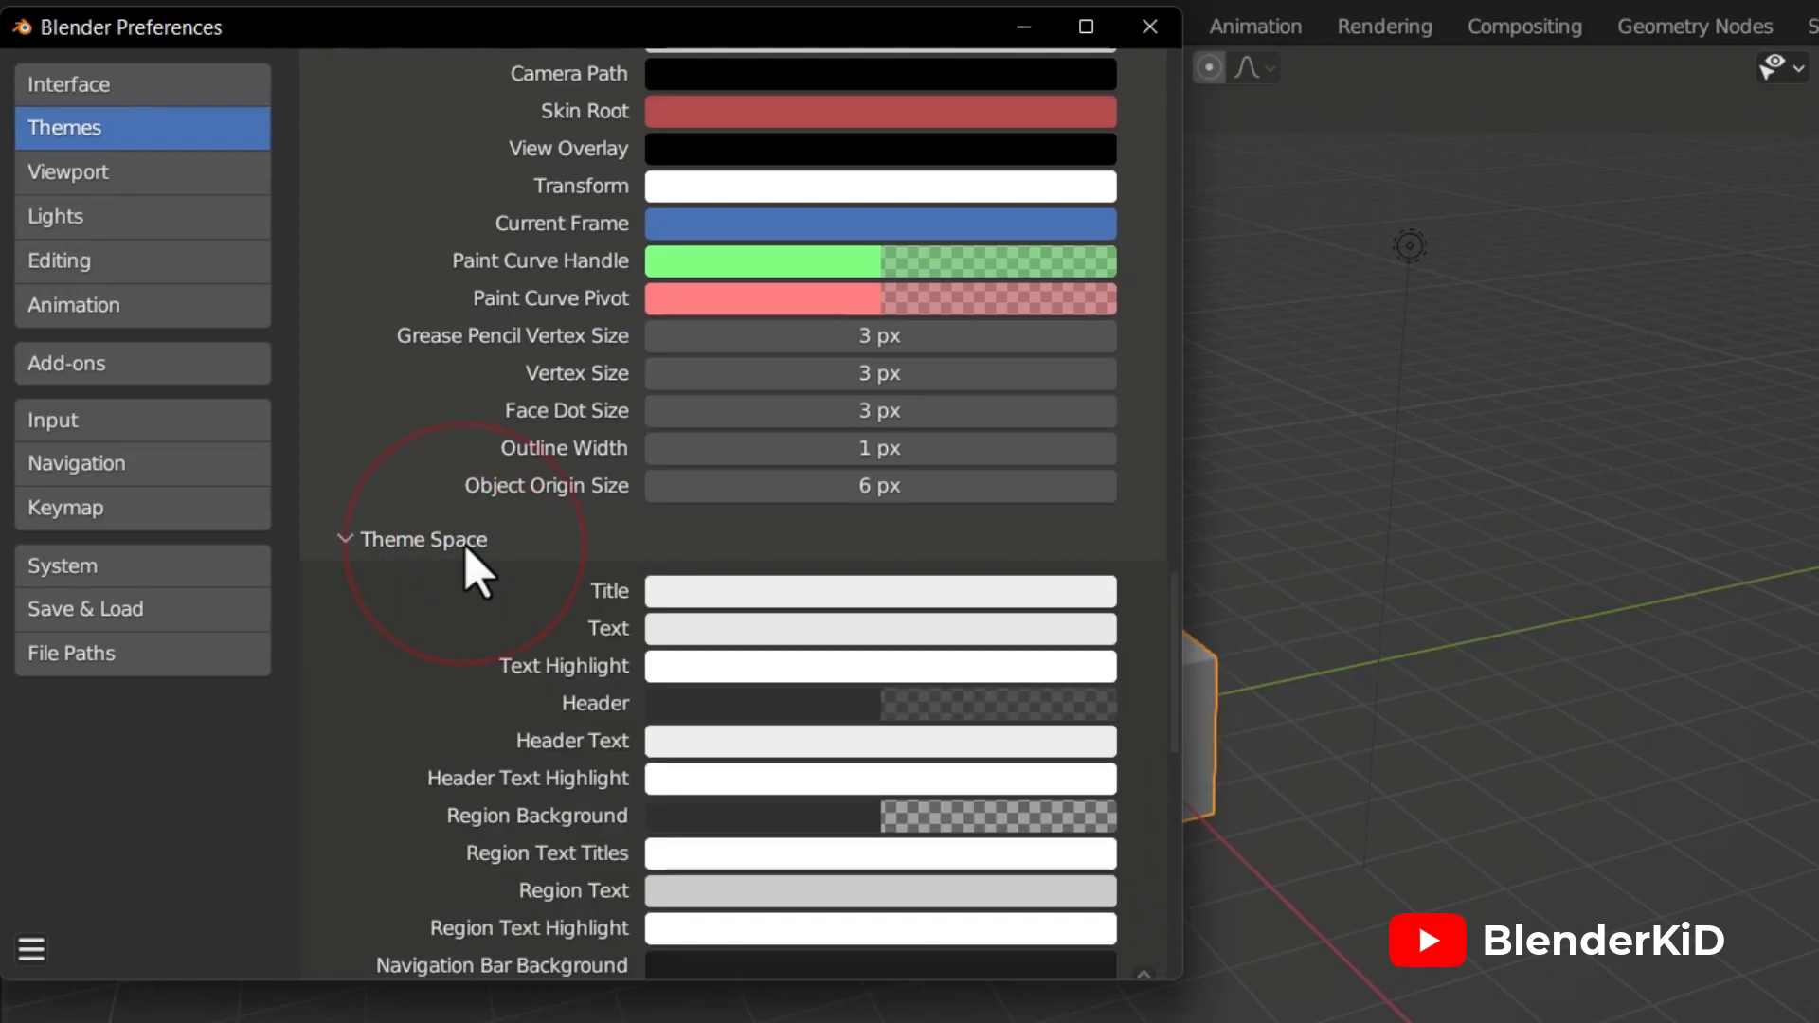
scroll(754, 625, down, 15)
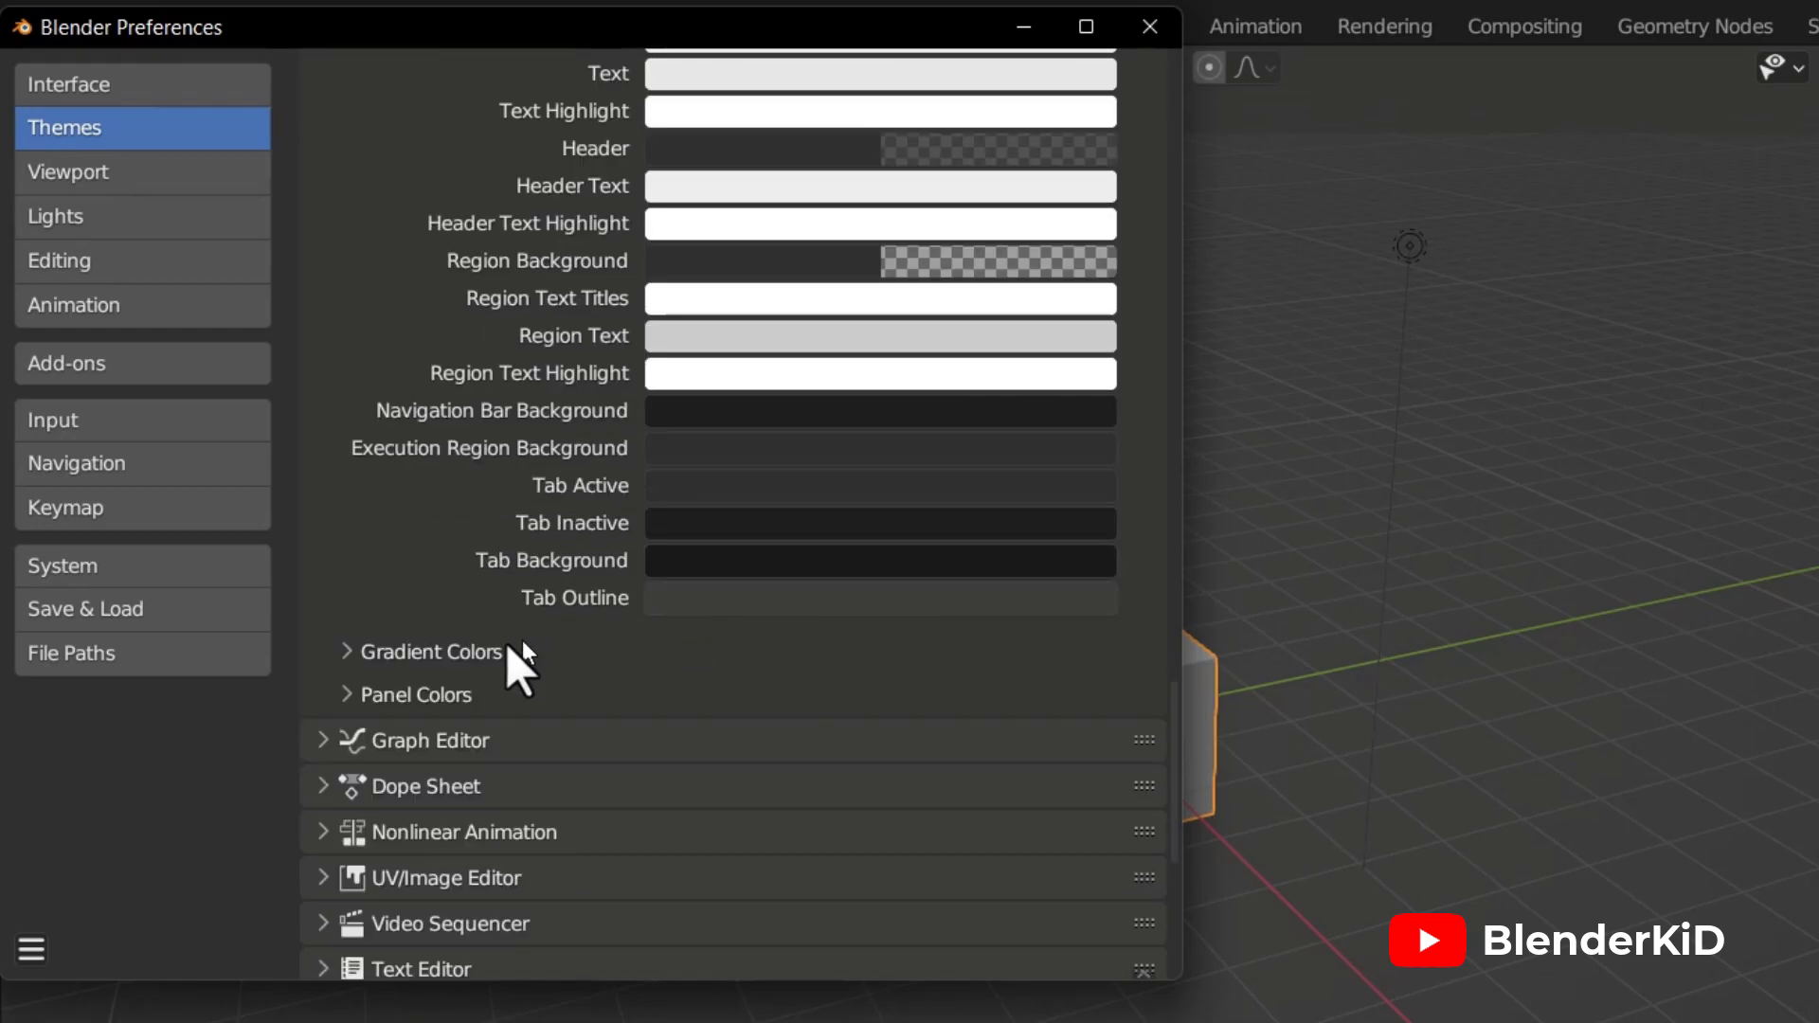
click(469, 658)
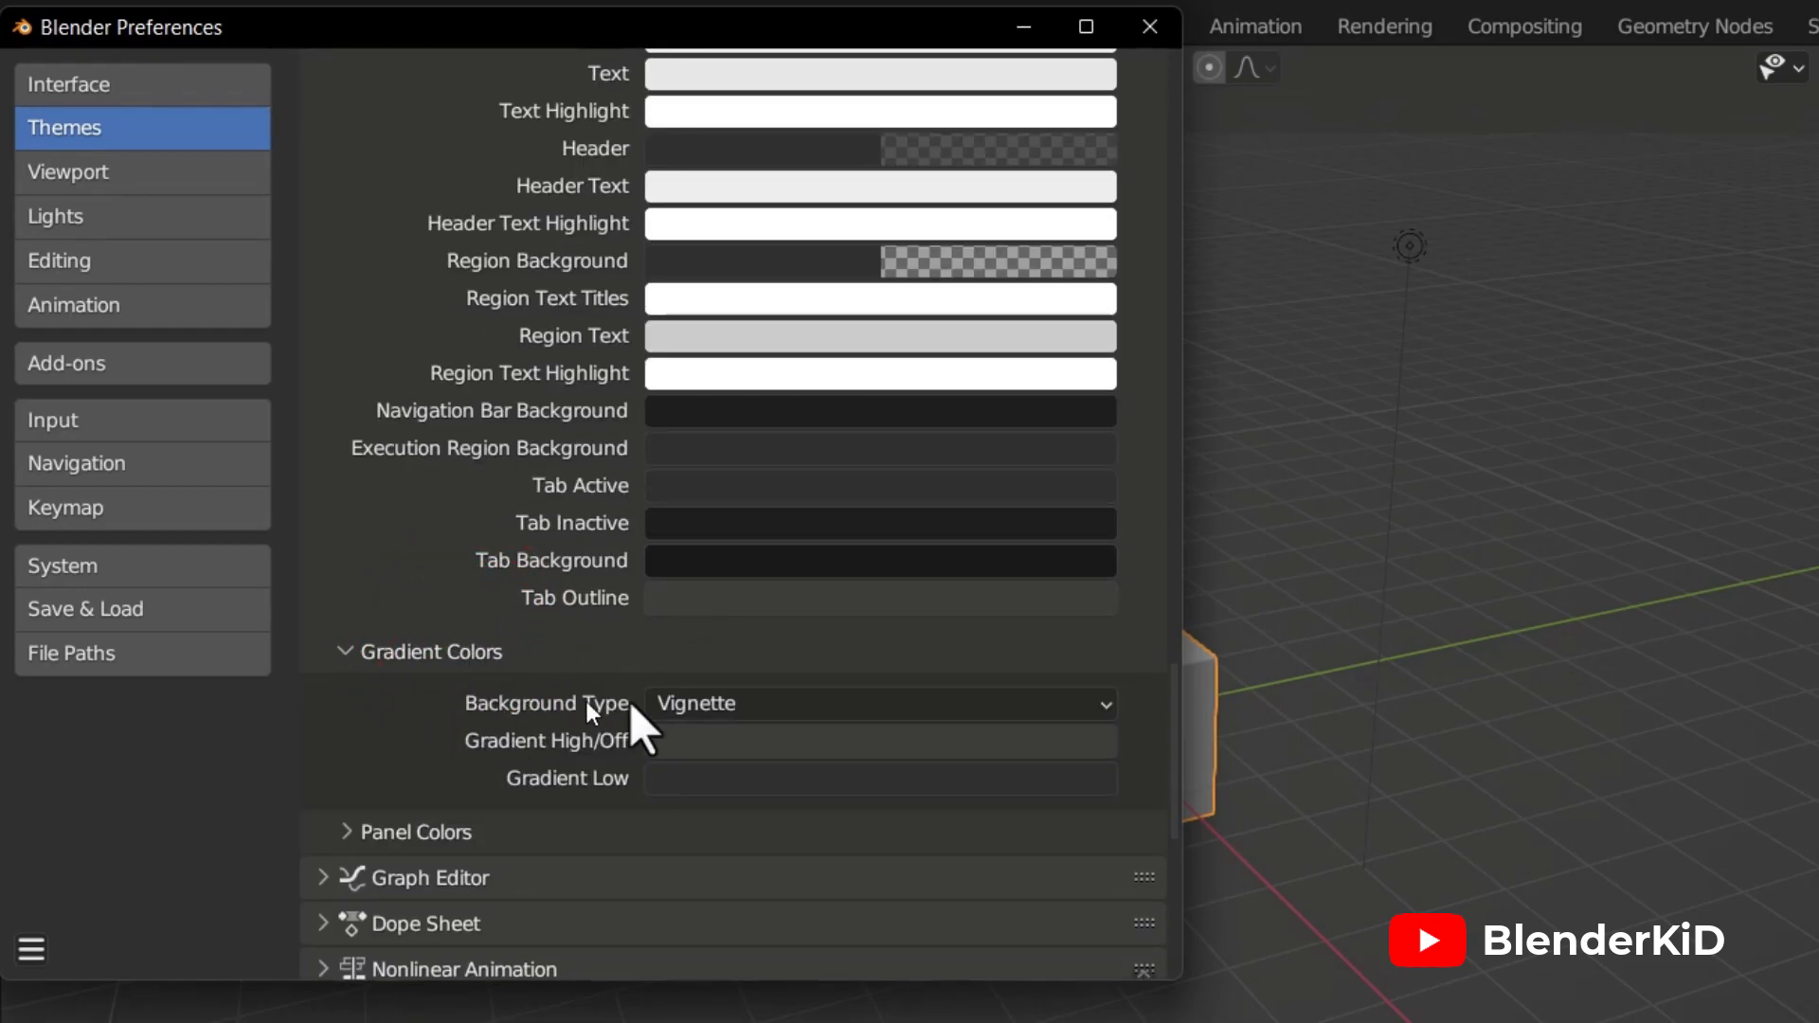
click(844, 706)
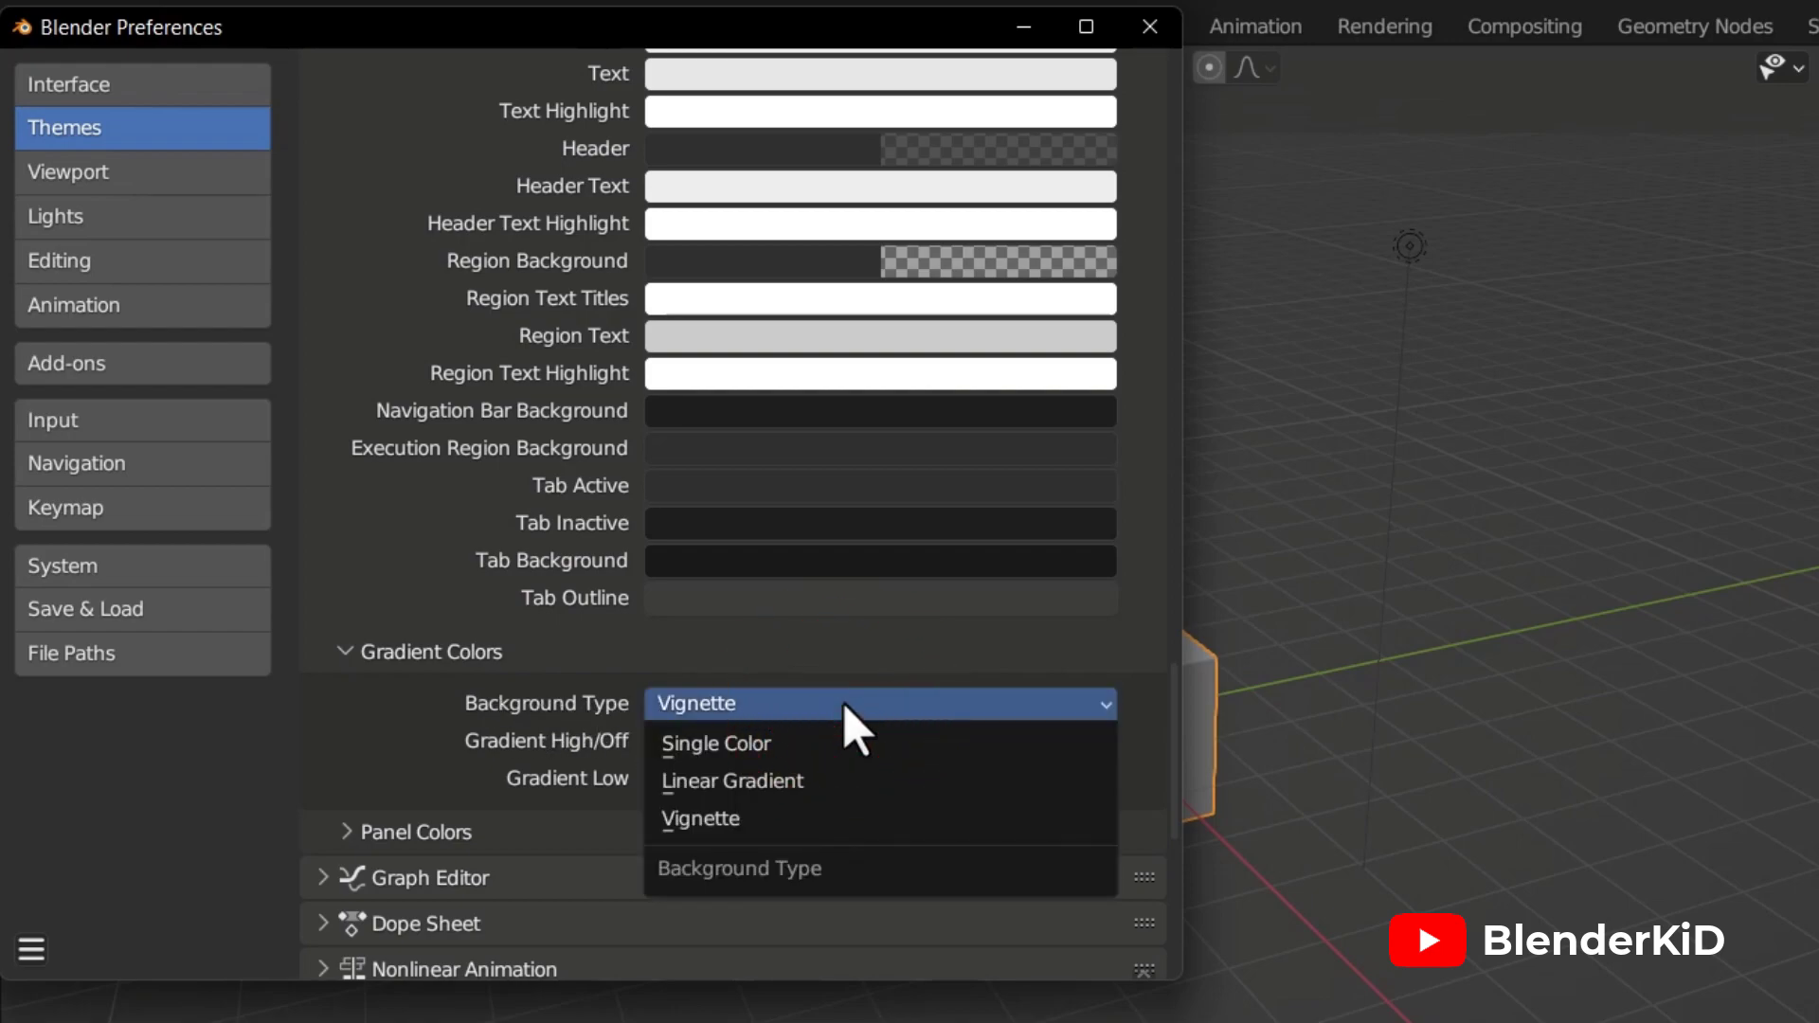
click(775, 742)
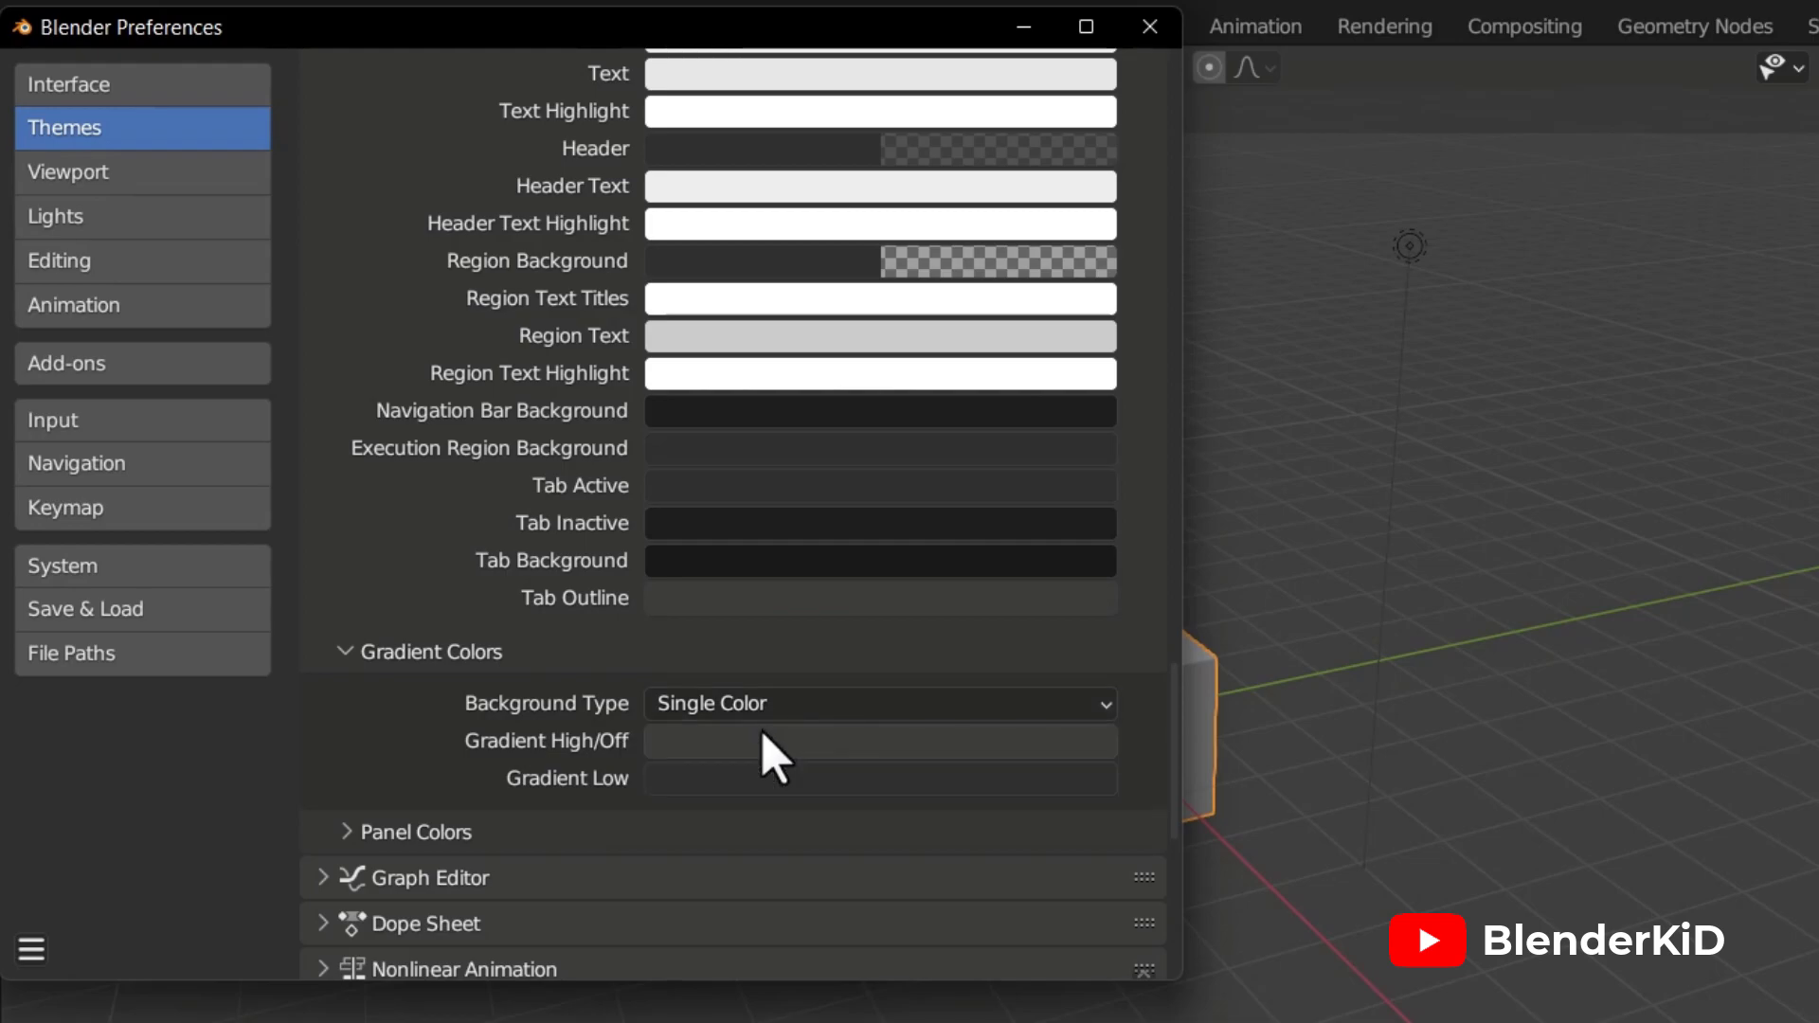
Step: Darken the viewport background's Gradient High/Off color to an HSV value of 0.059
click(810, 744)
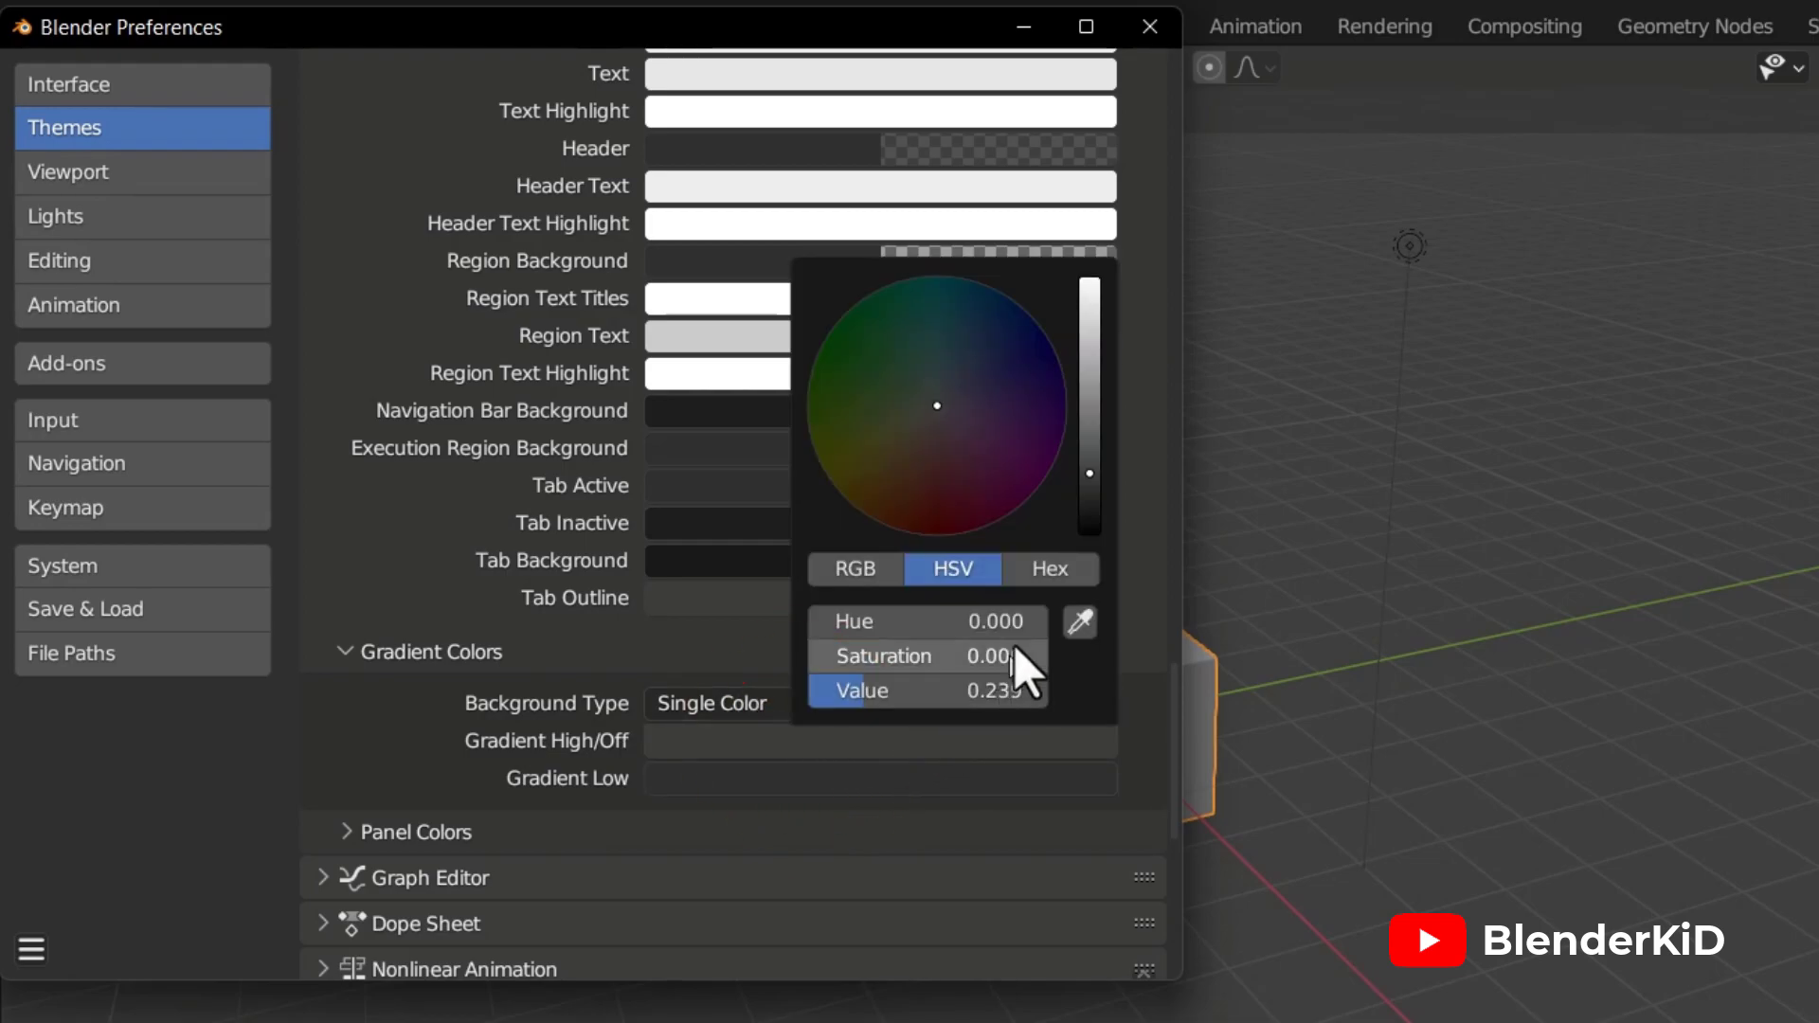
drag(1089, 479, 1089, 521)
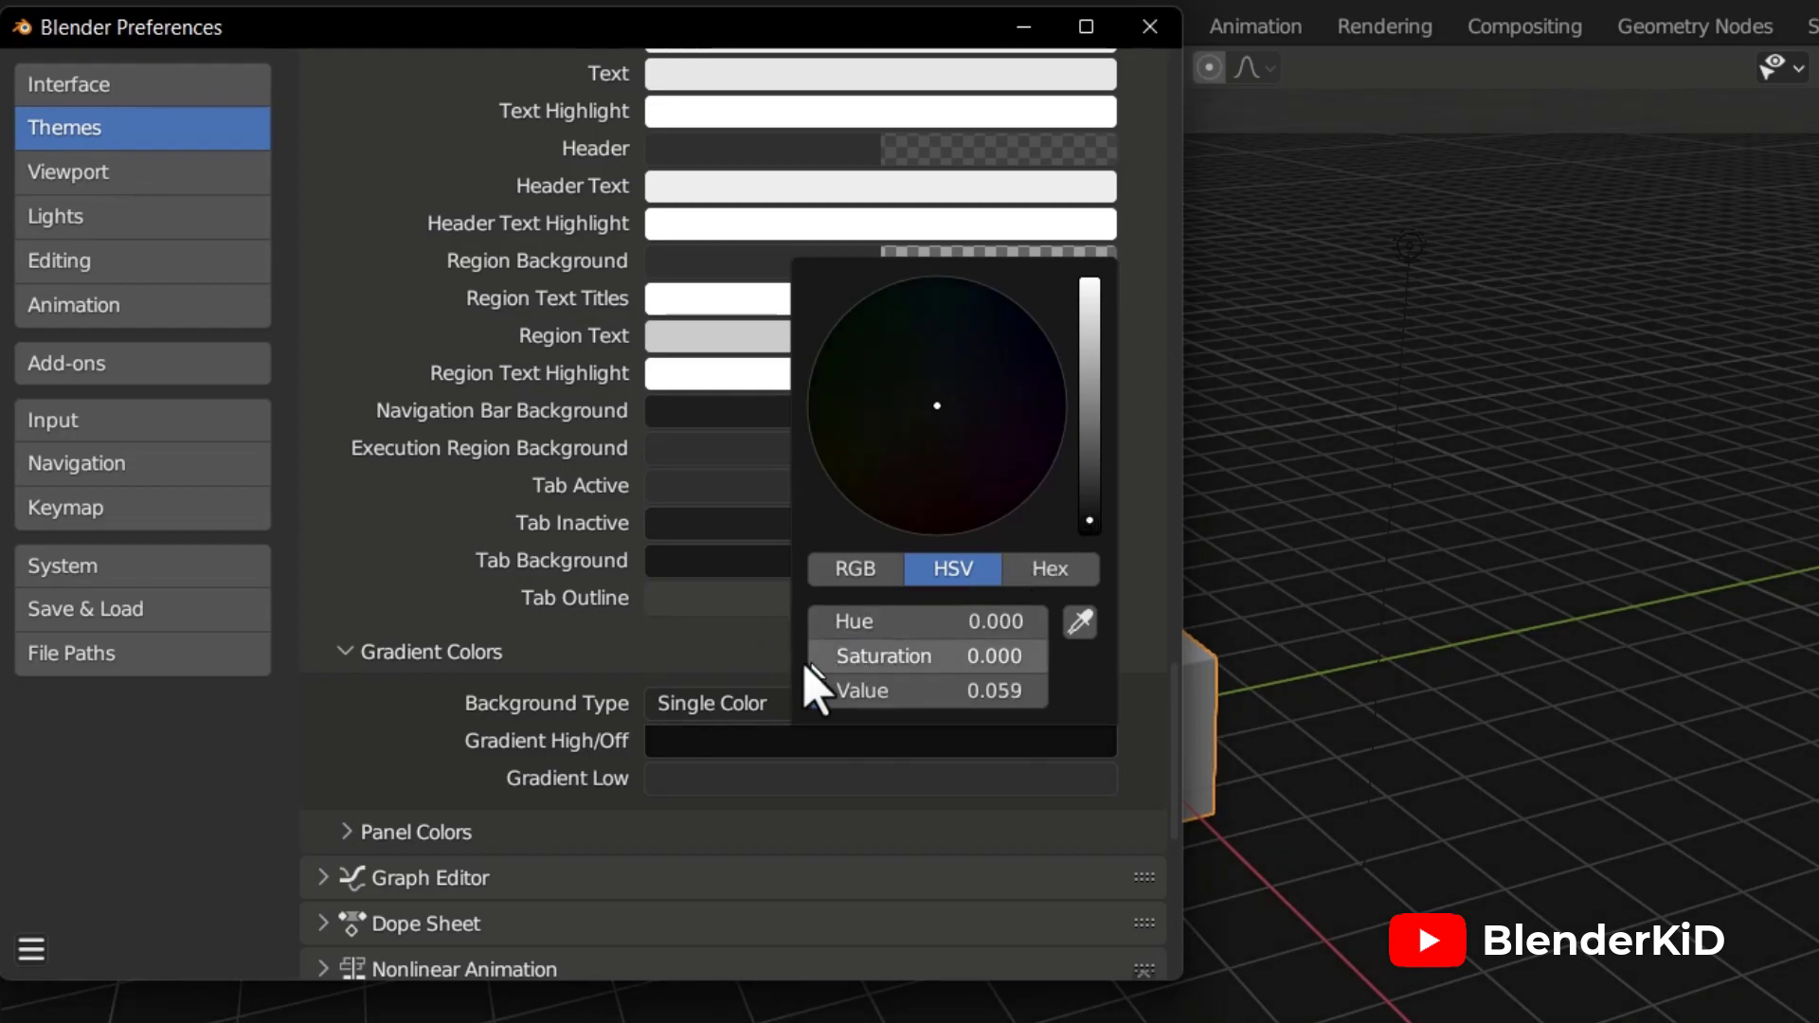
click(768, 669)
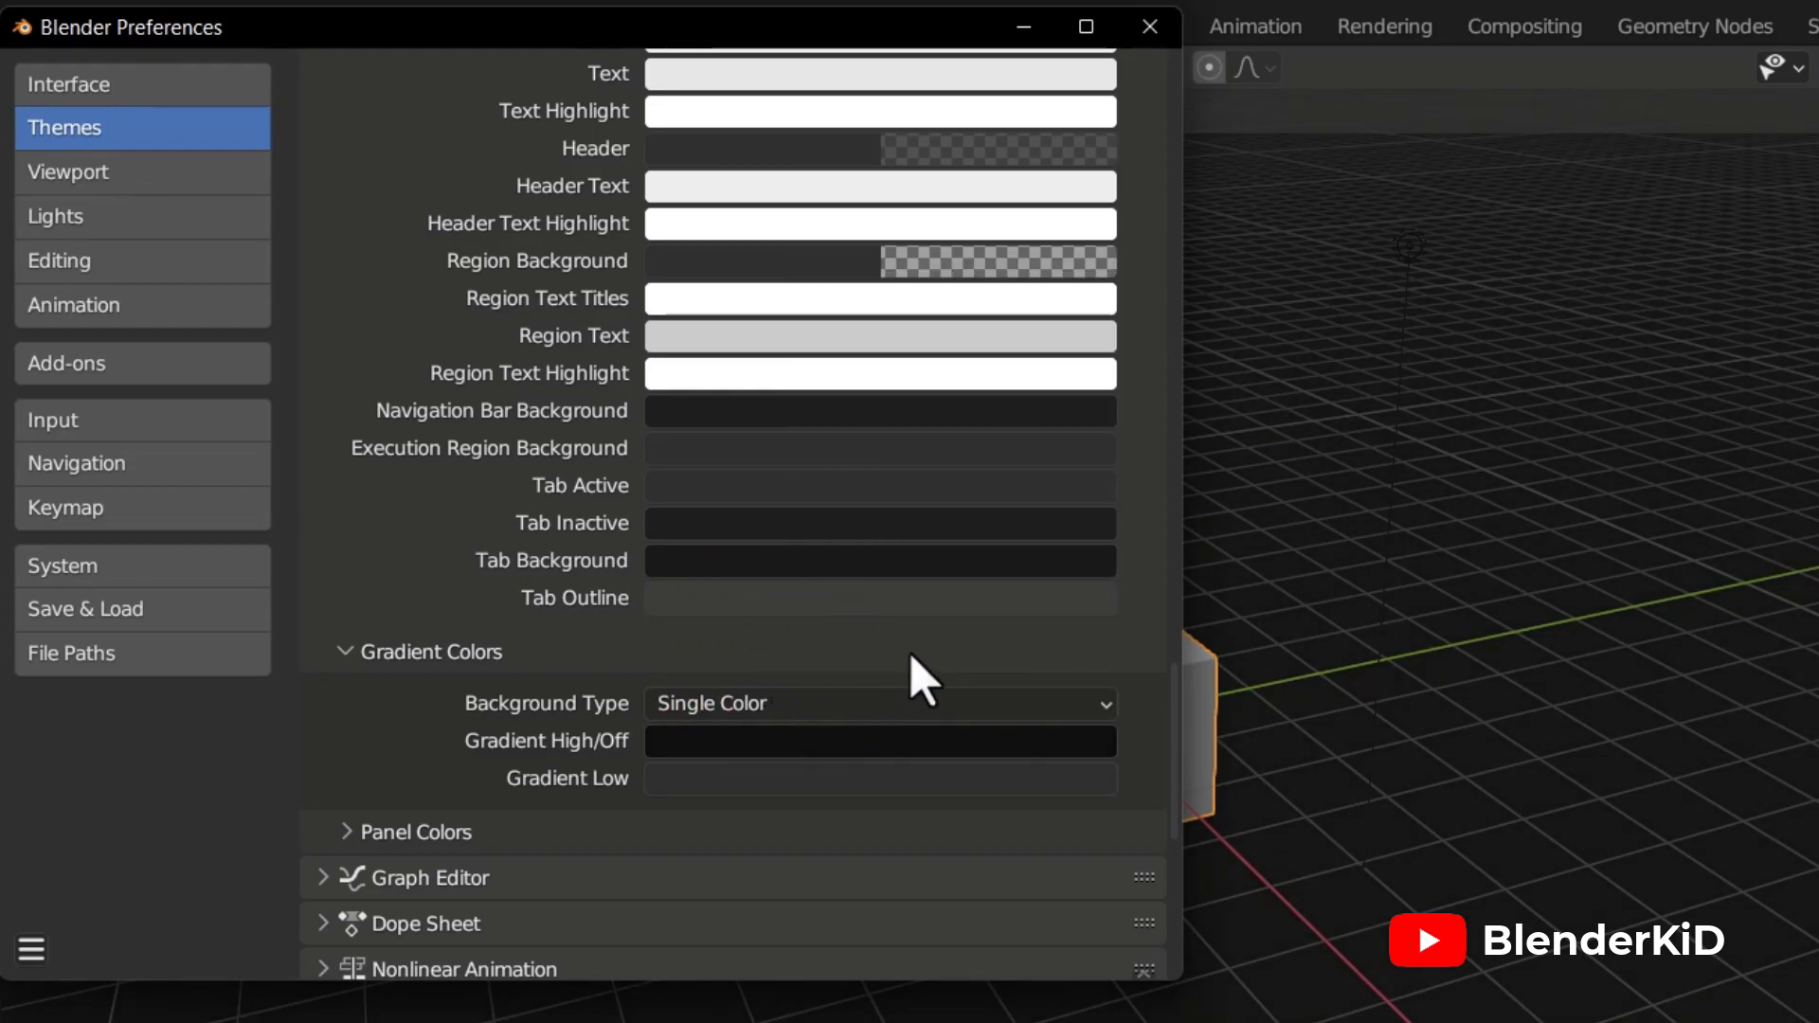
Step: Darken the 3D Viewport theme's Grid color to near black and close the preferences
scroll(911, 654, up, 10)
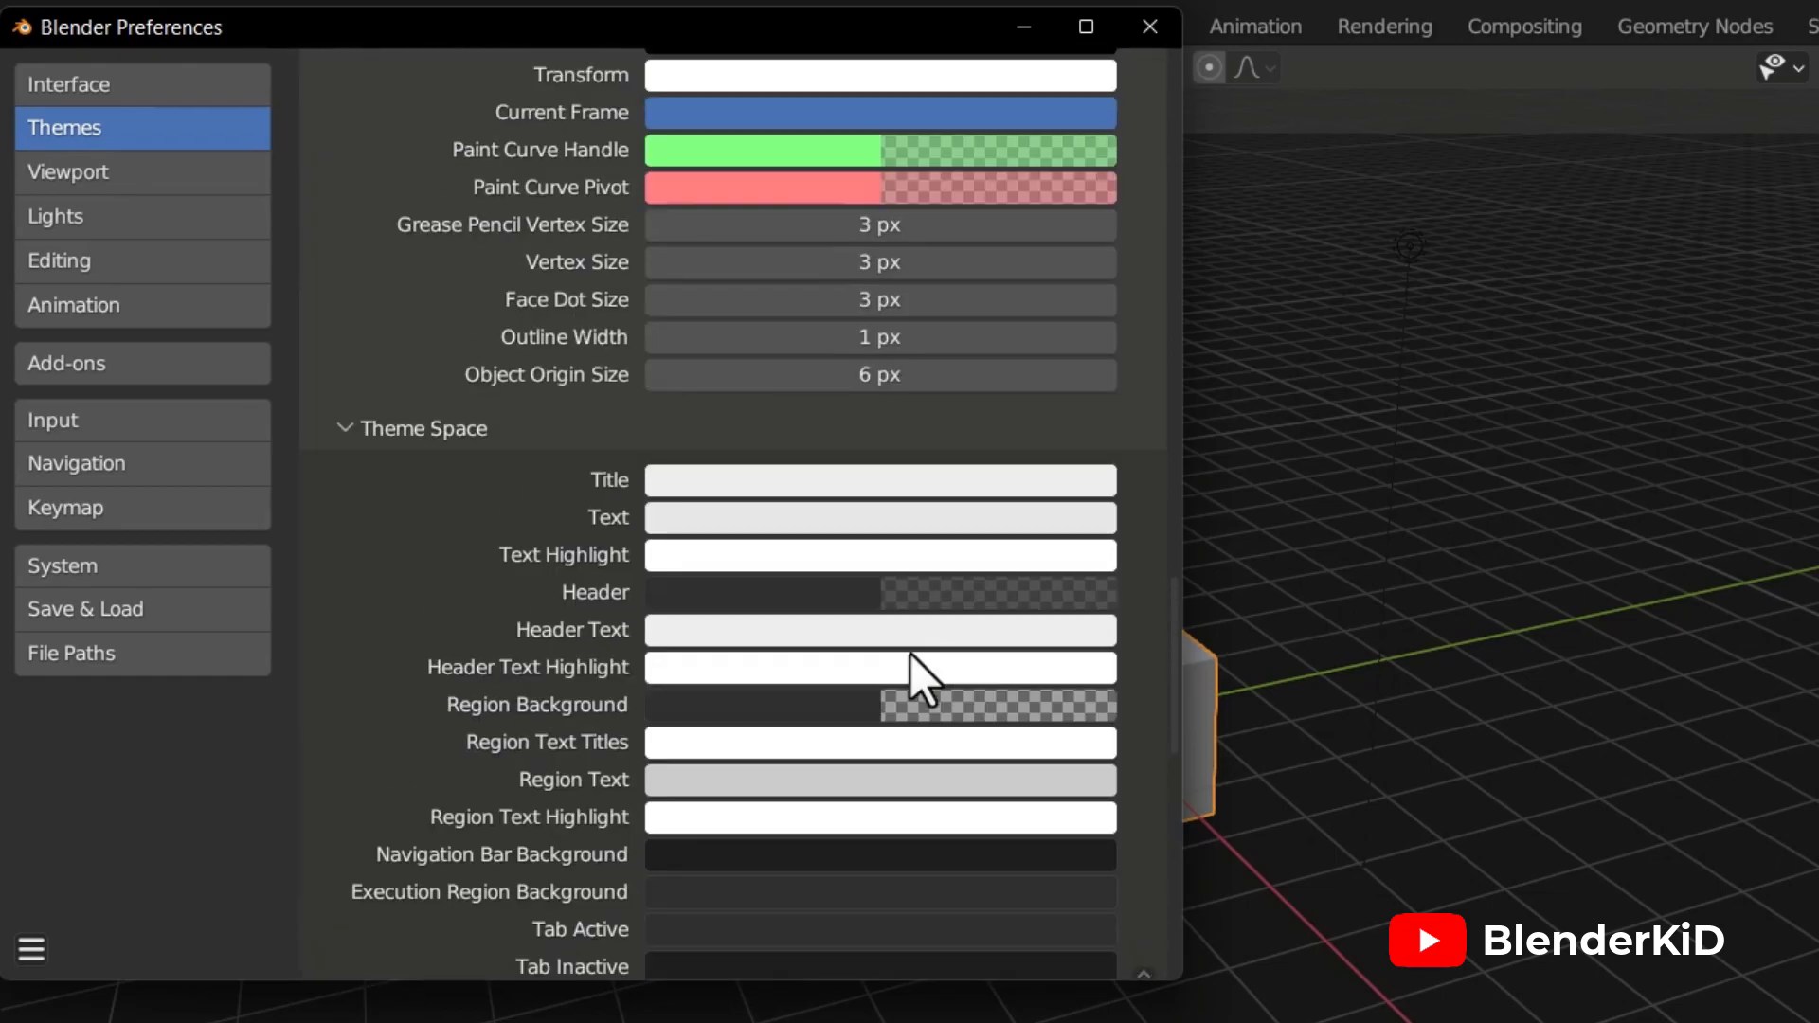
scroll(908, 654, up, 13)
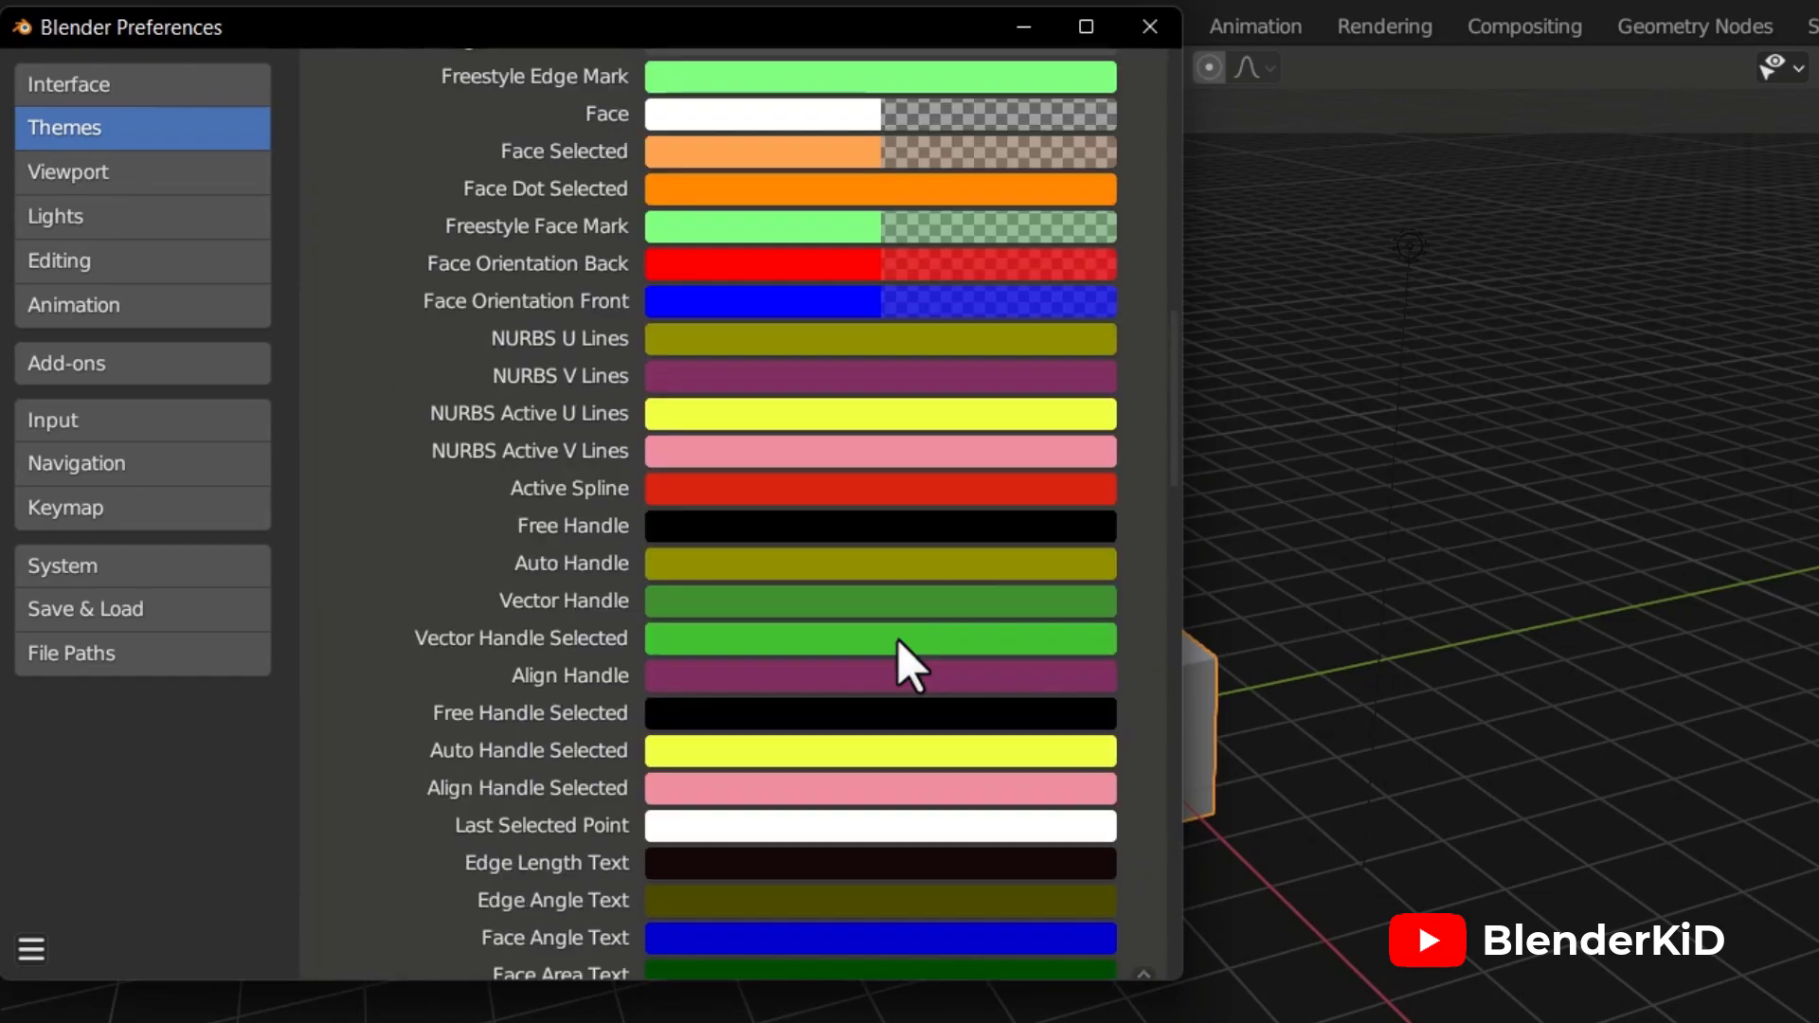
scroll(896, 635, up, 12)
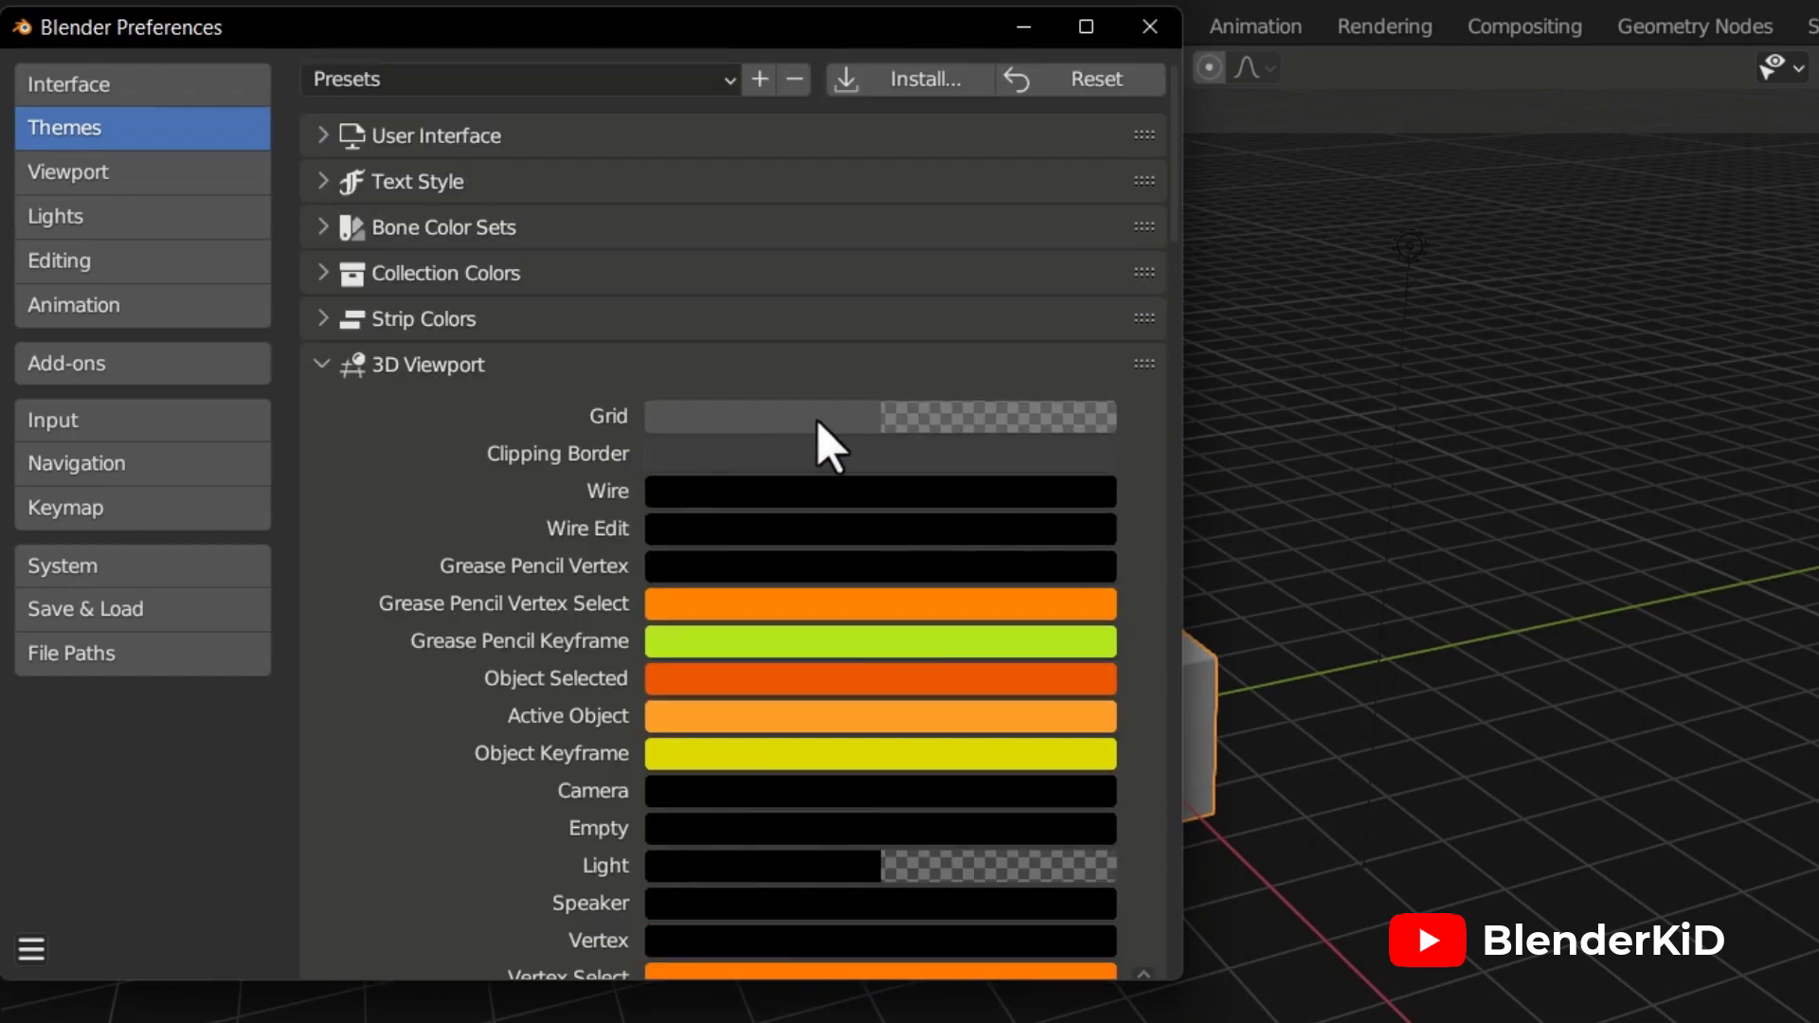
click(836, 418)
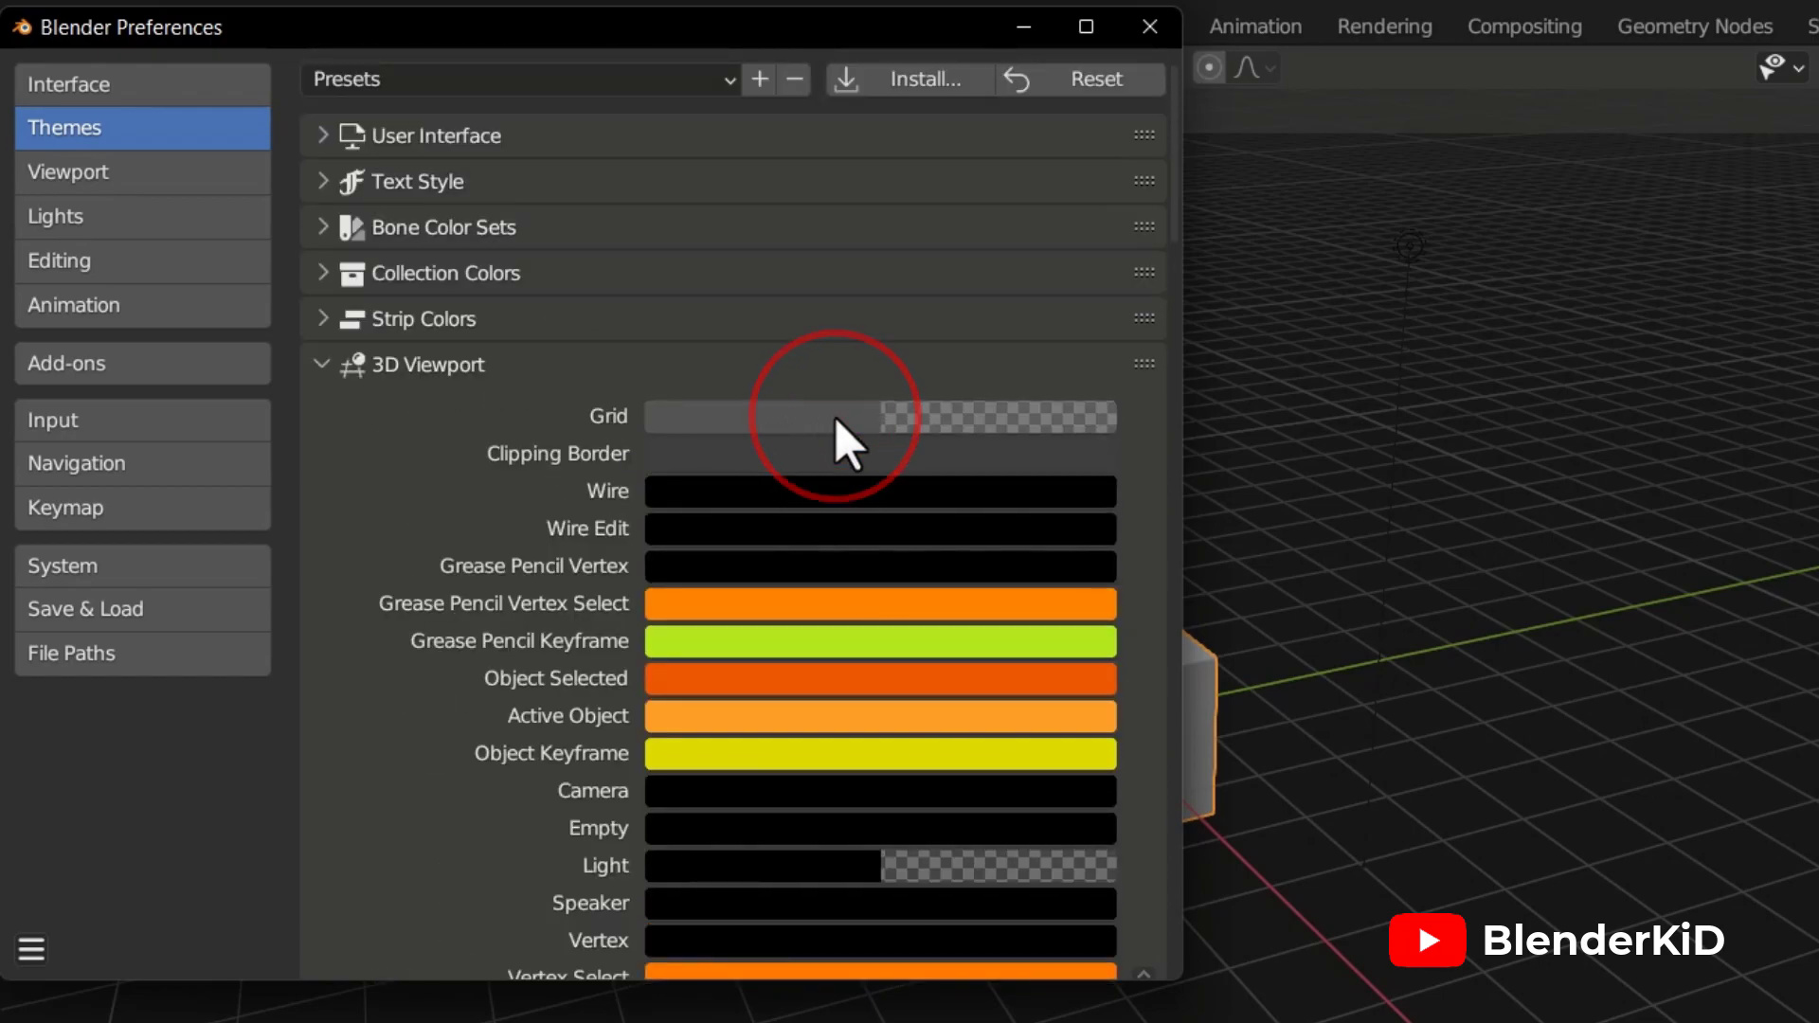
mouse_move(1097, 637)
mouse_down()
mouse_move(1090, 706)
mouse_move(1090, 689)
mouse_up()
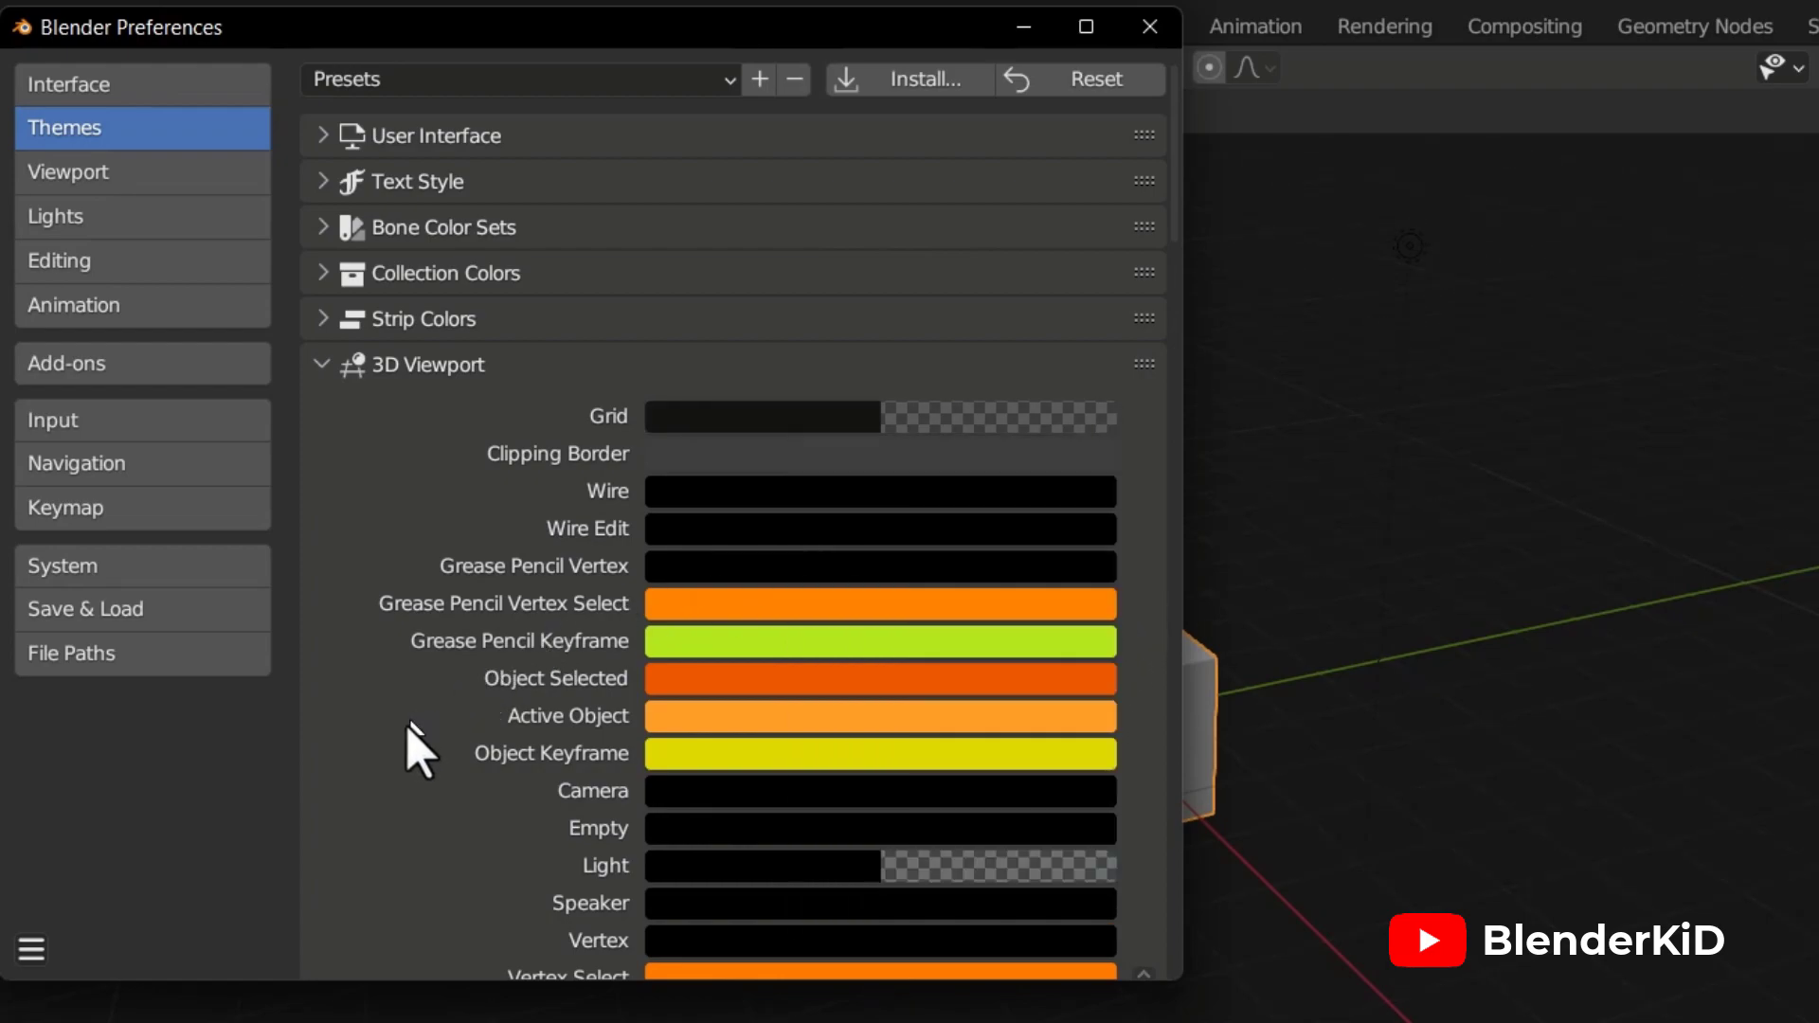
click(1151, 38)
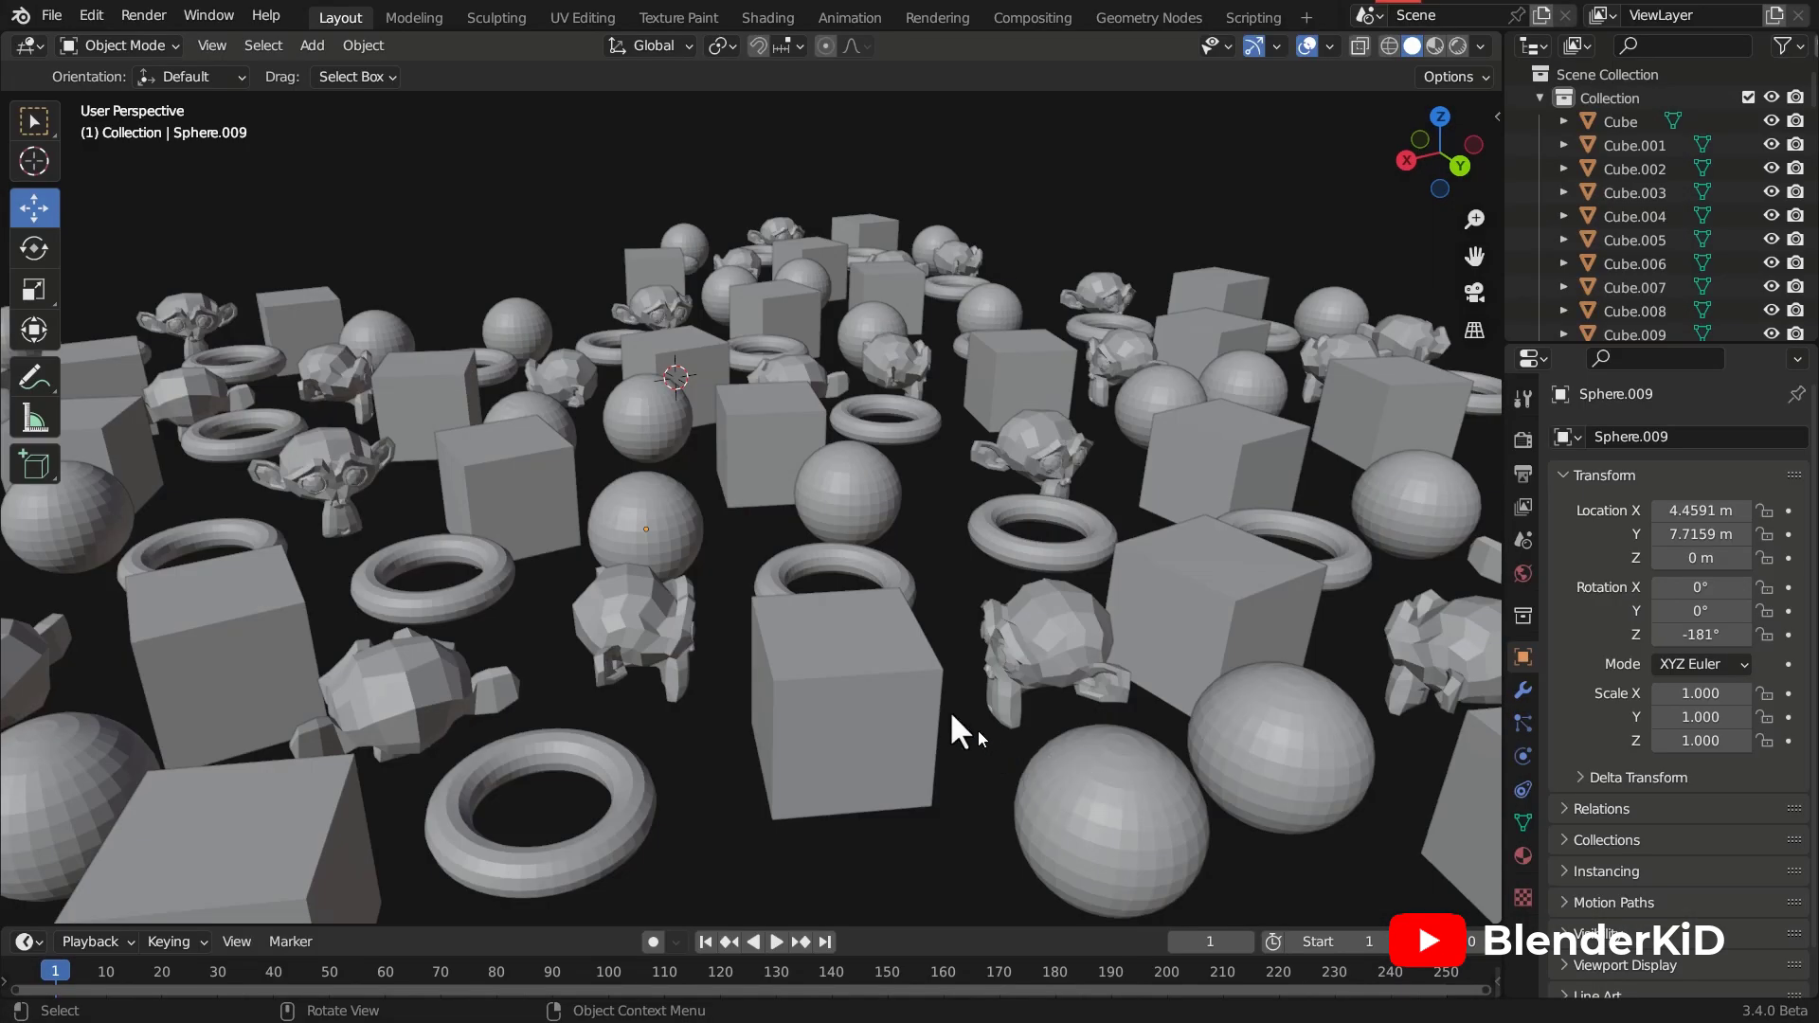
Step: Select several cubes and spheres one at a time, then all objects, to examine the active object's outline color
click(867, 661)
click(645, 517)
click(834, 488)
click(1203, 606)
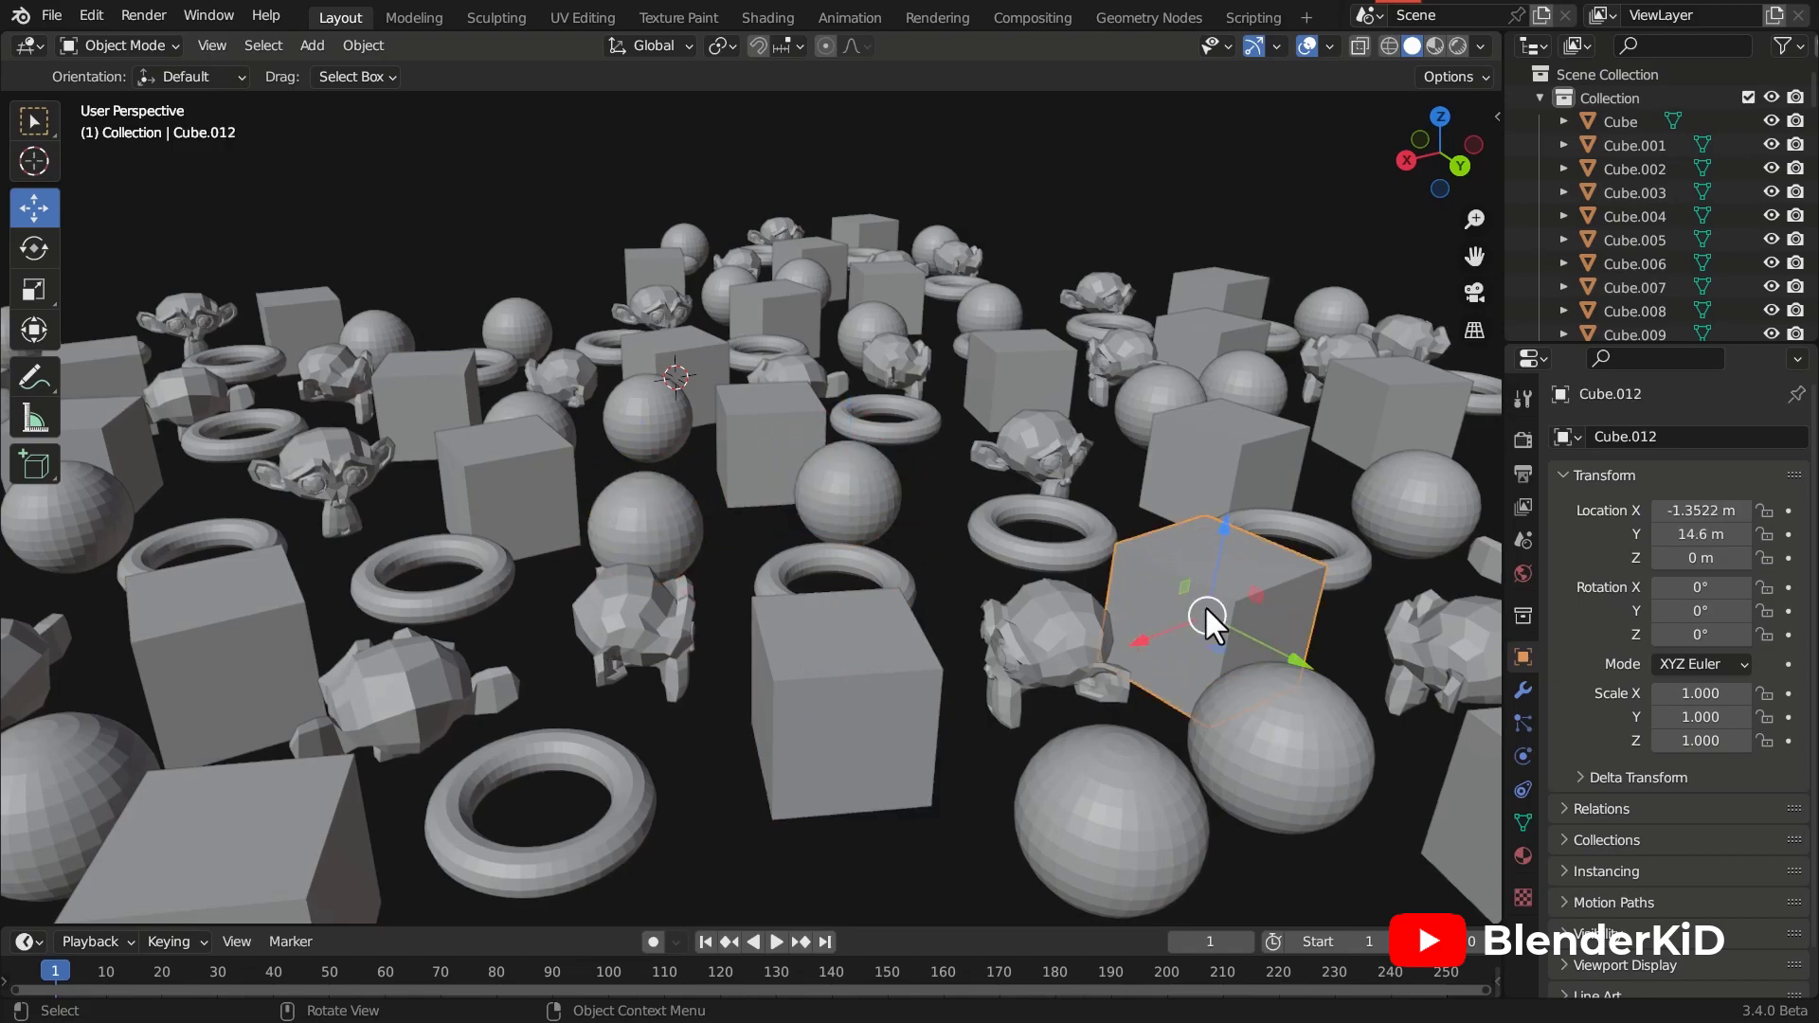
click(1129, 793)
click(1266, 776)
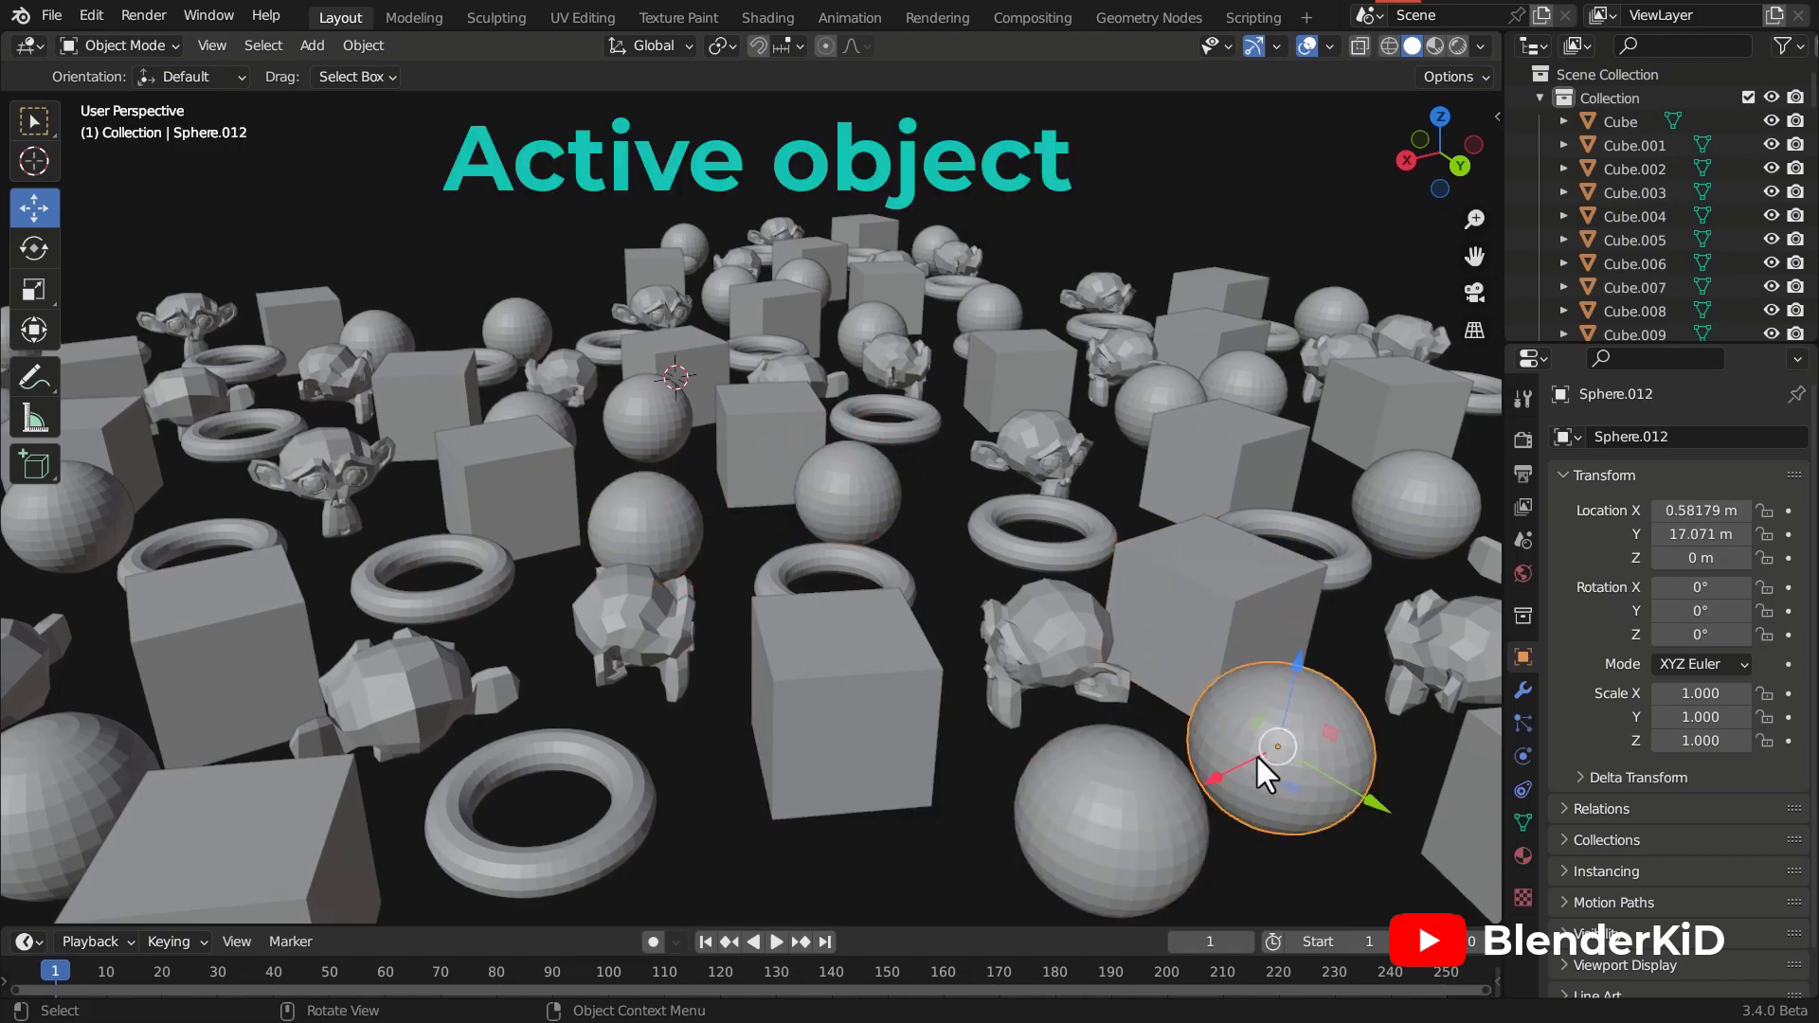
click(864, 660)
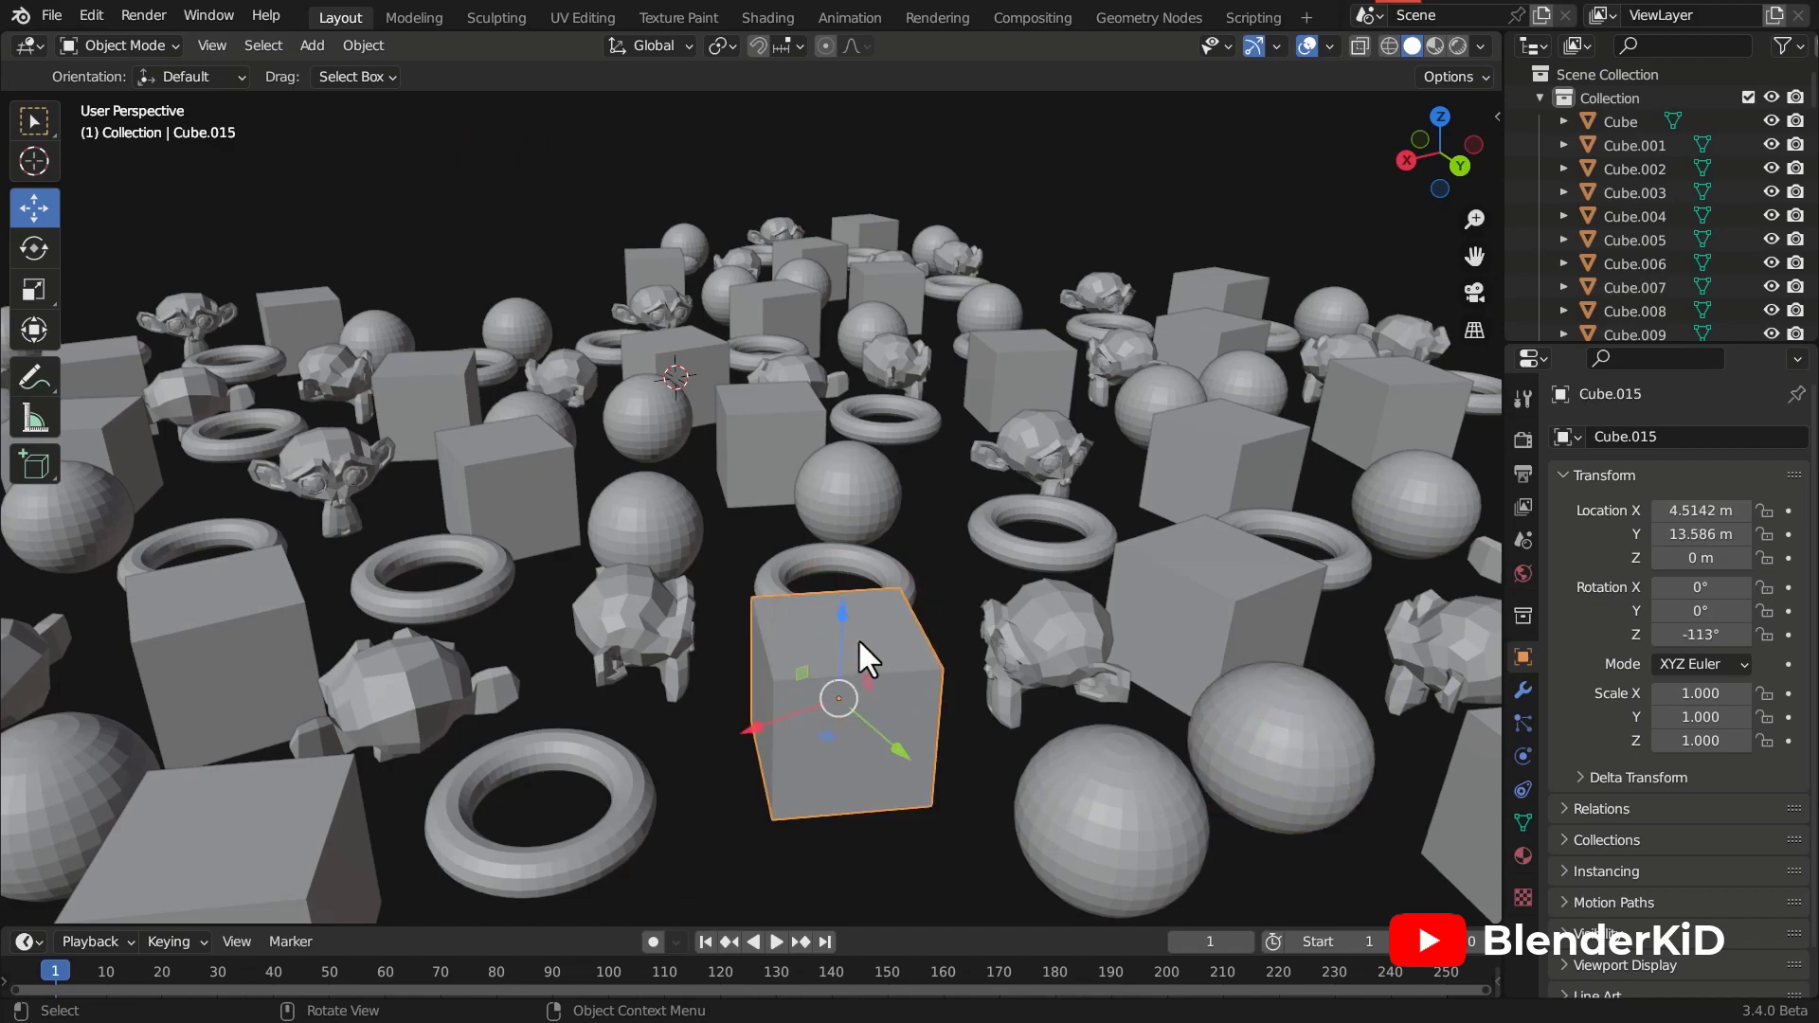
click(965, 581)
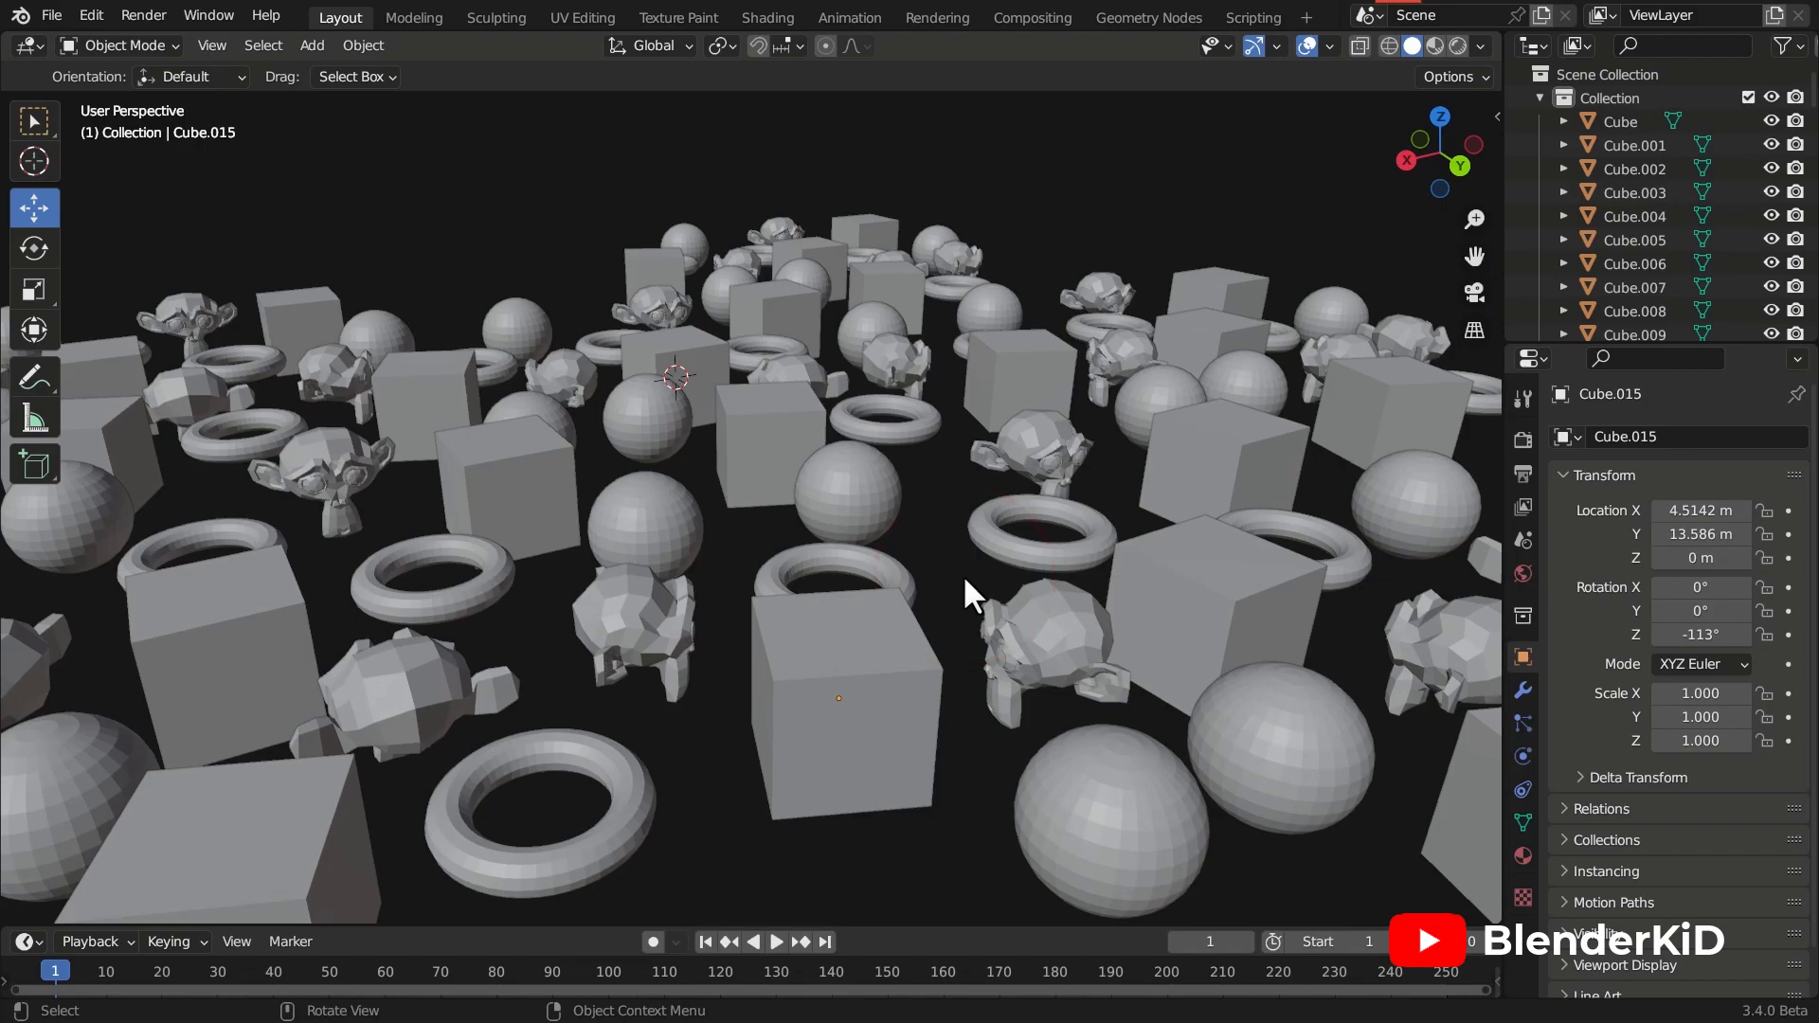
key(a)
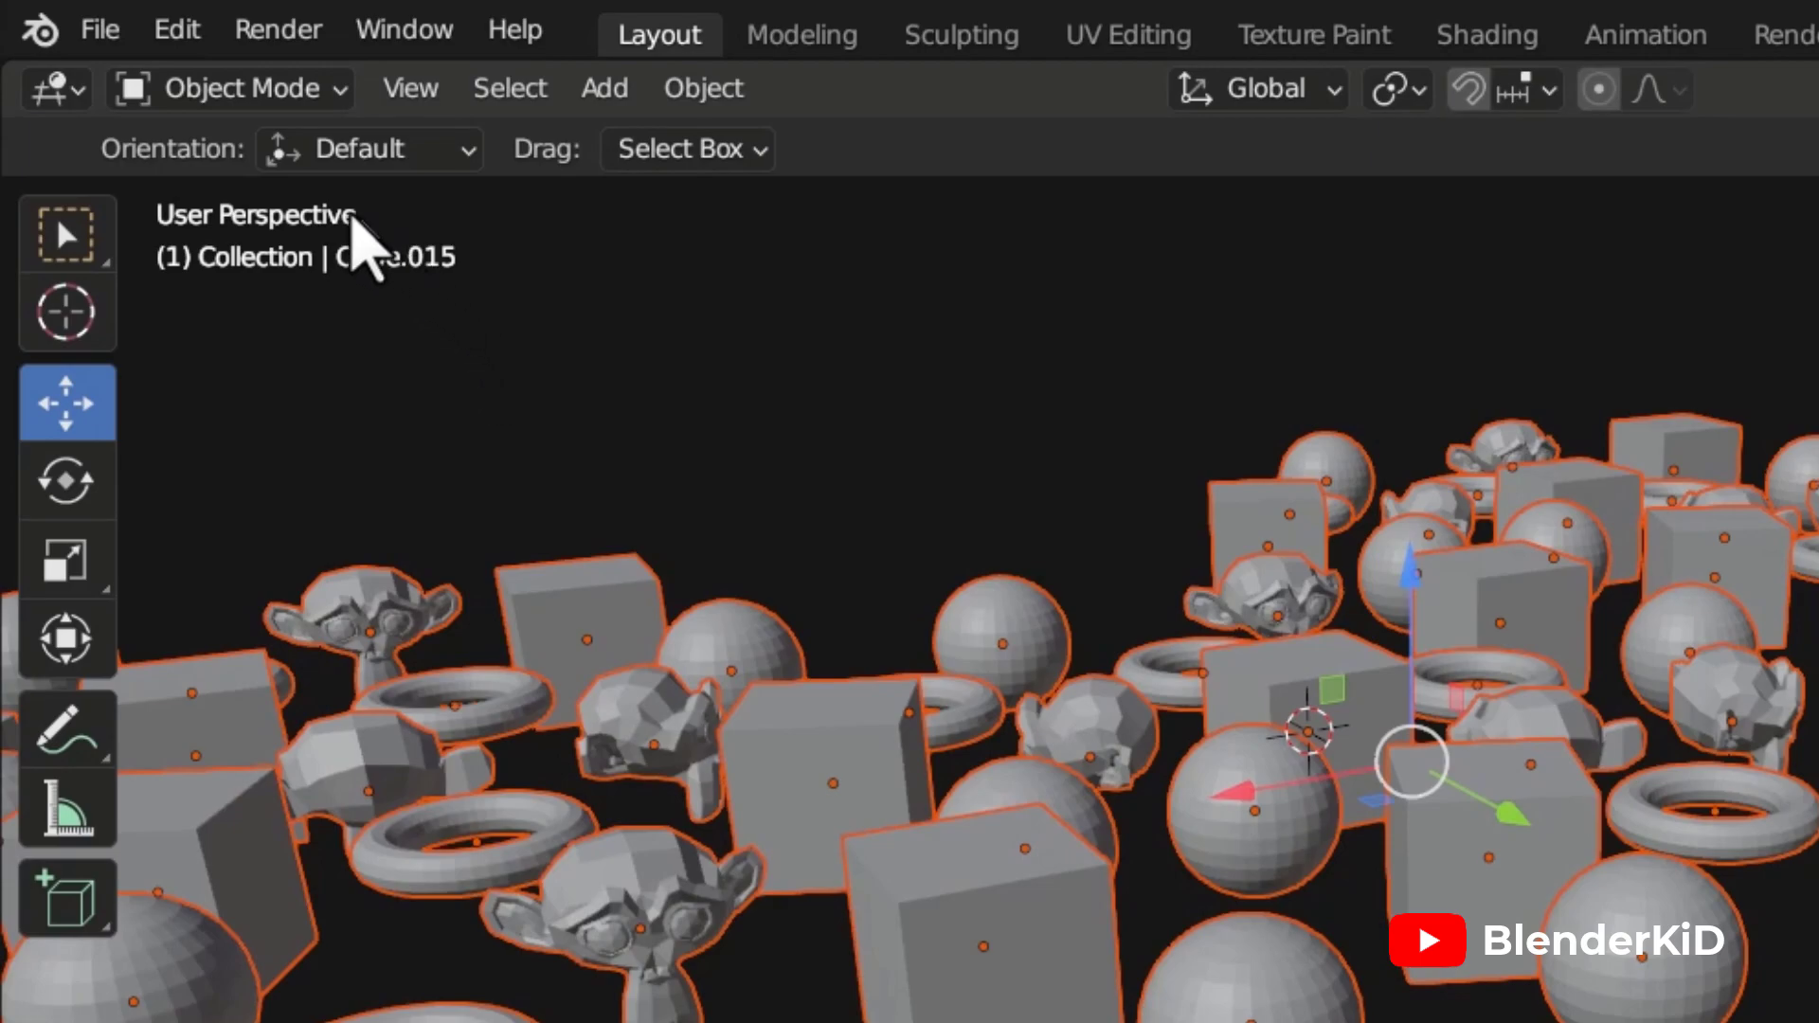
Step: Set the 3D Viewport theme's Active Object color to mint green with hue 0.421, saturation 0.506 and value 1.000, and close the preferences
click(205, 38)
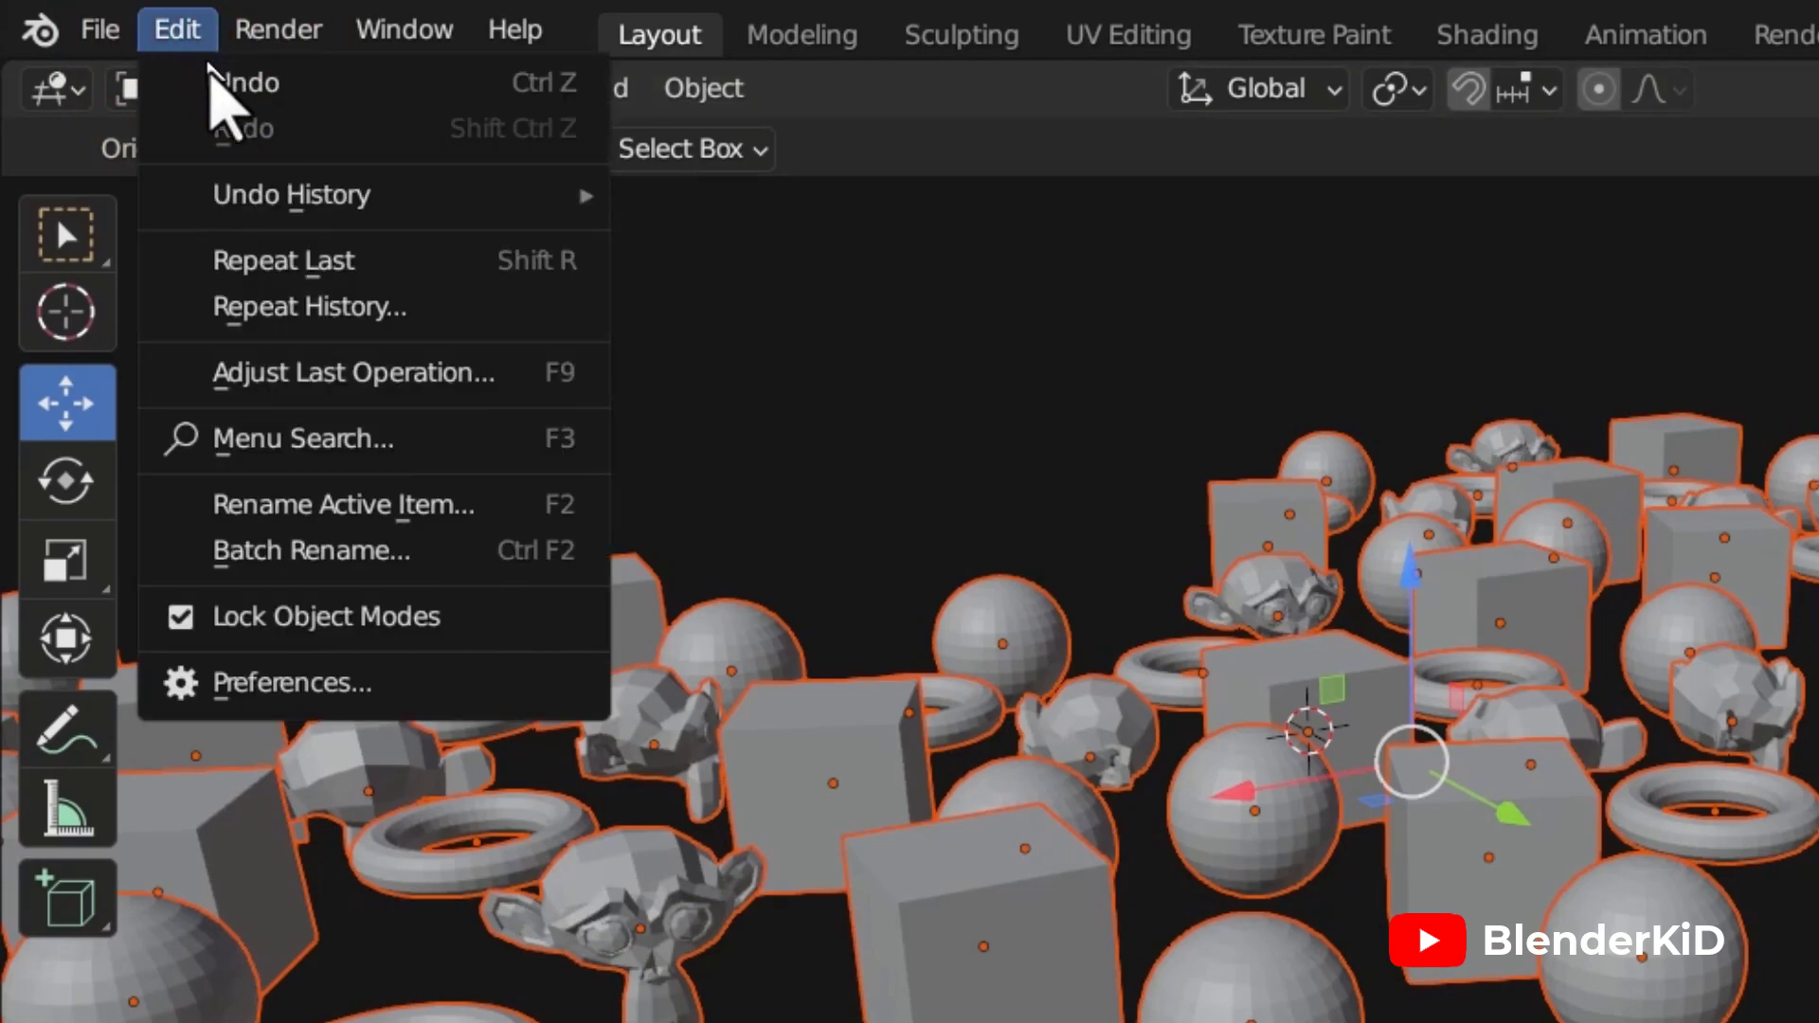
click(296, 678)
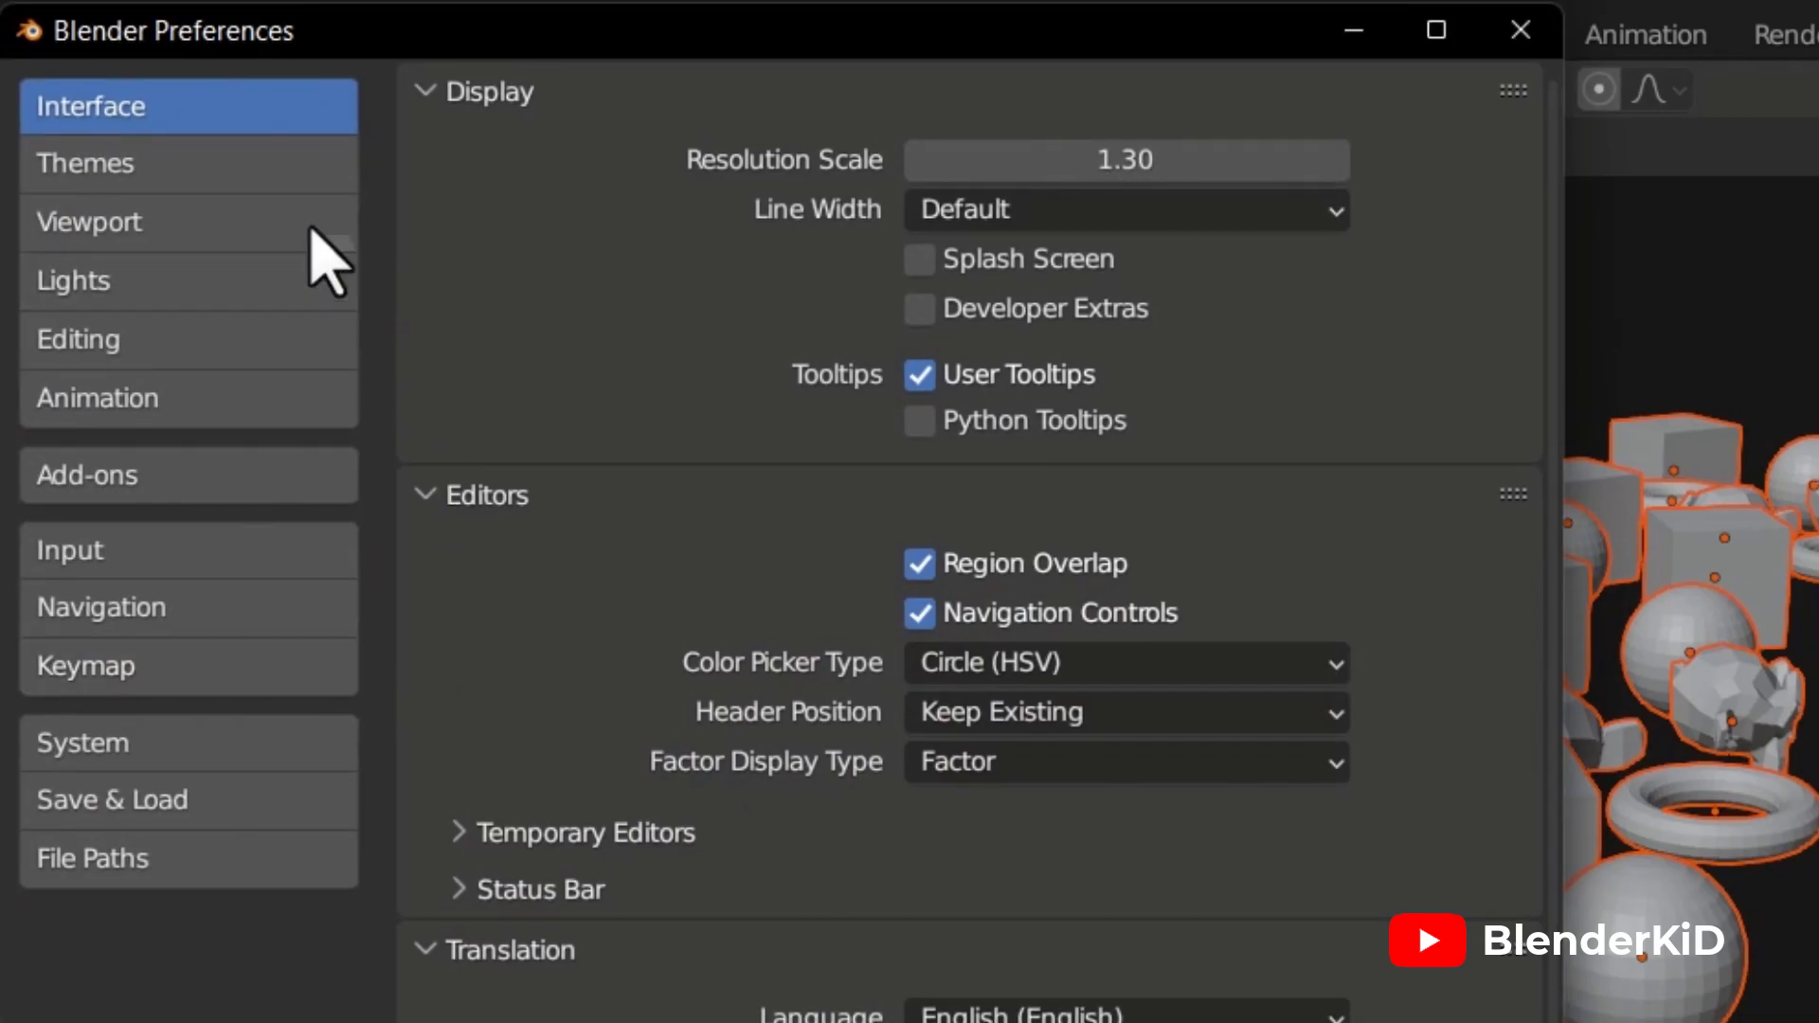
click(256, 170)
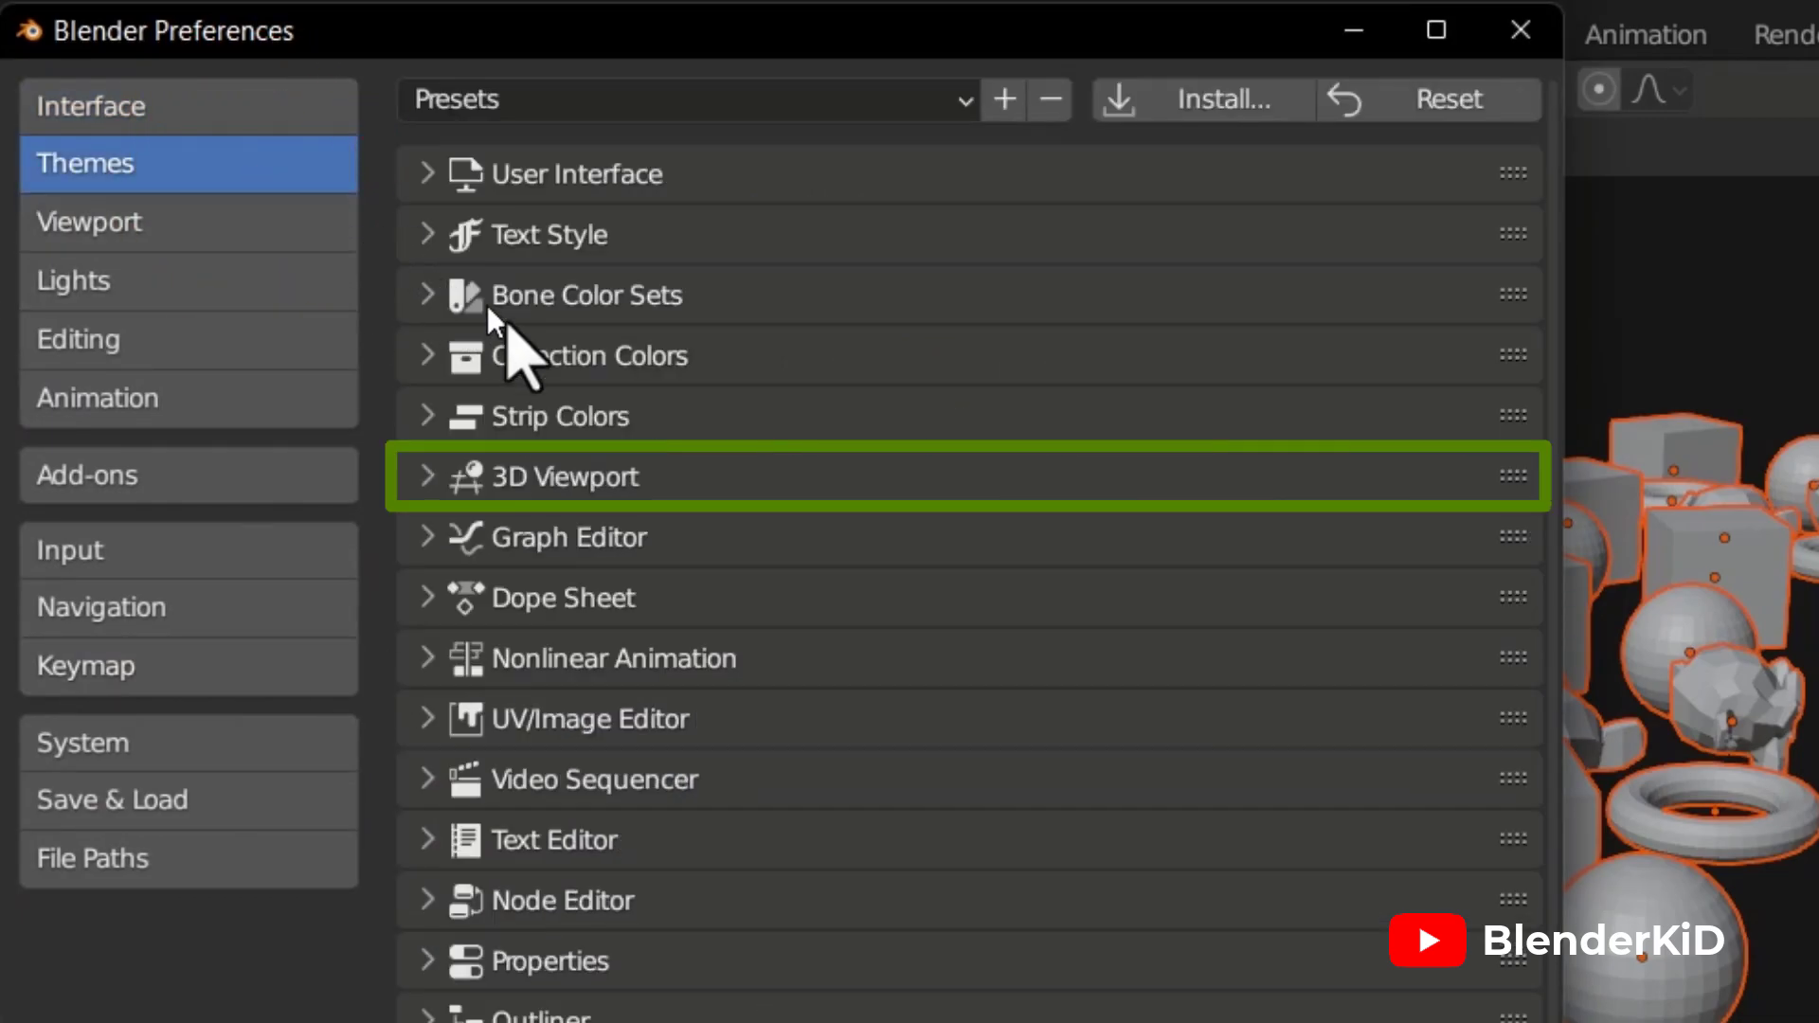
click(700, 492)
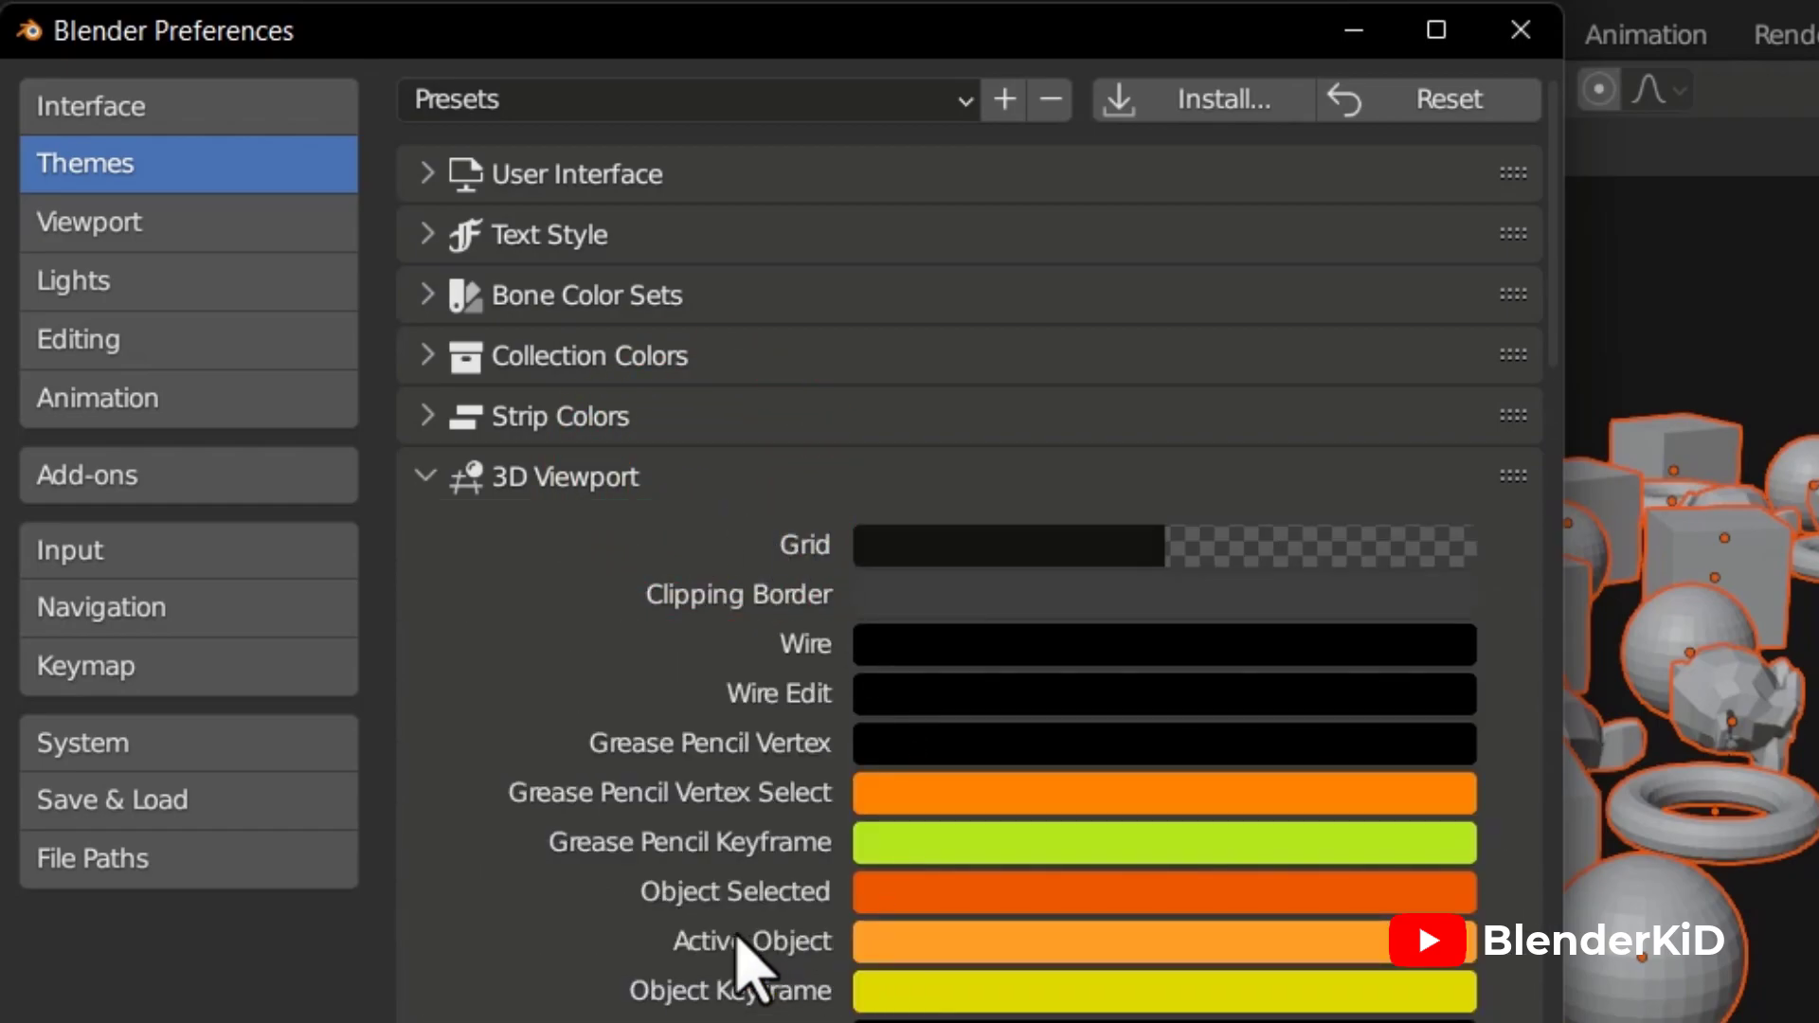
click(1068, 948)
mouse_move(1166, 564)
mouse_down()
mouse_move(1134, 417)
mouse_move(1159, 352)
mouse_move(1136, 402)
mouse_move(1154, 432)
mouse_move(1196, 420)
mouse_up()
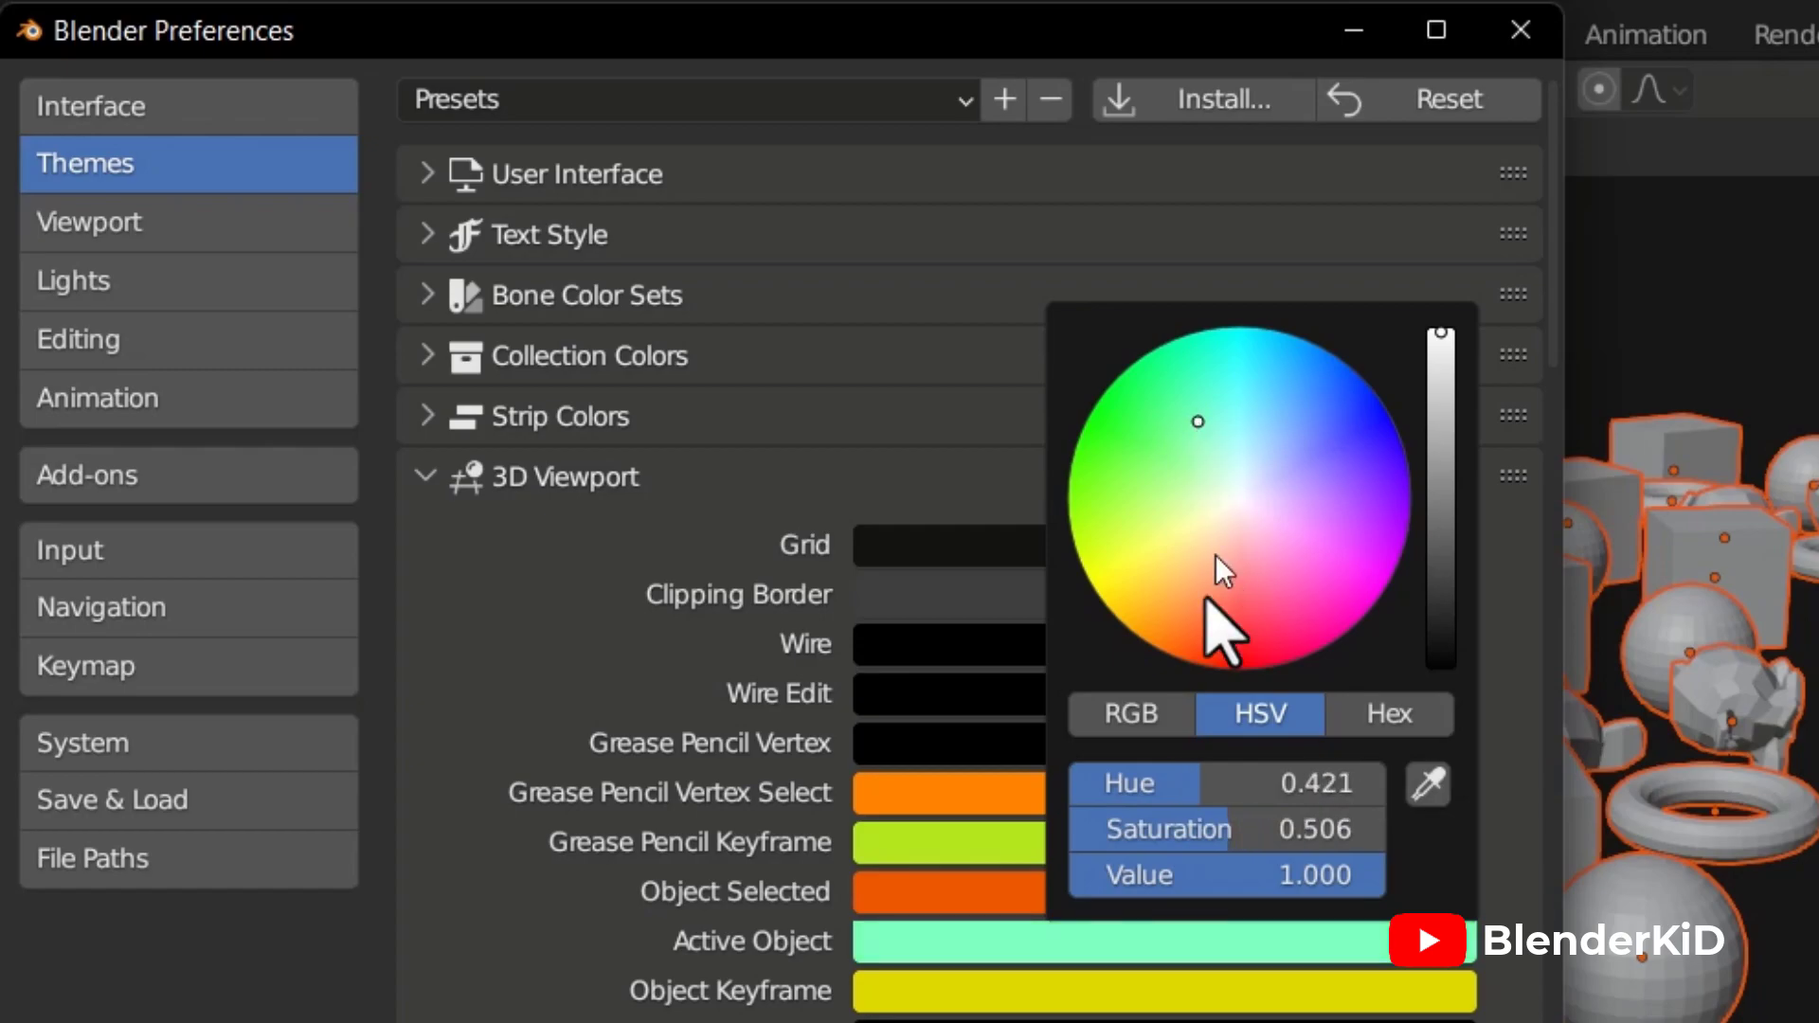
click(1516, 29)
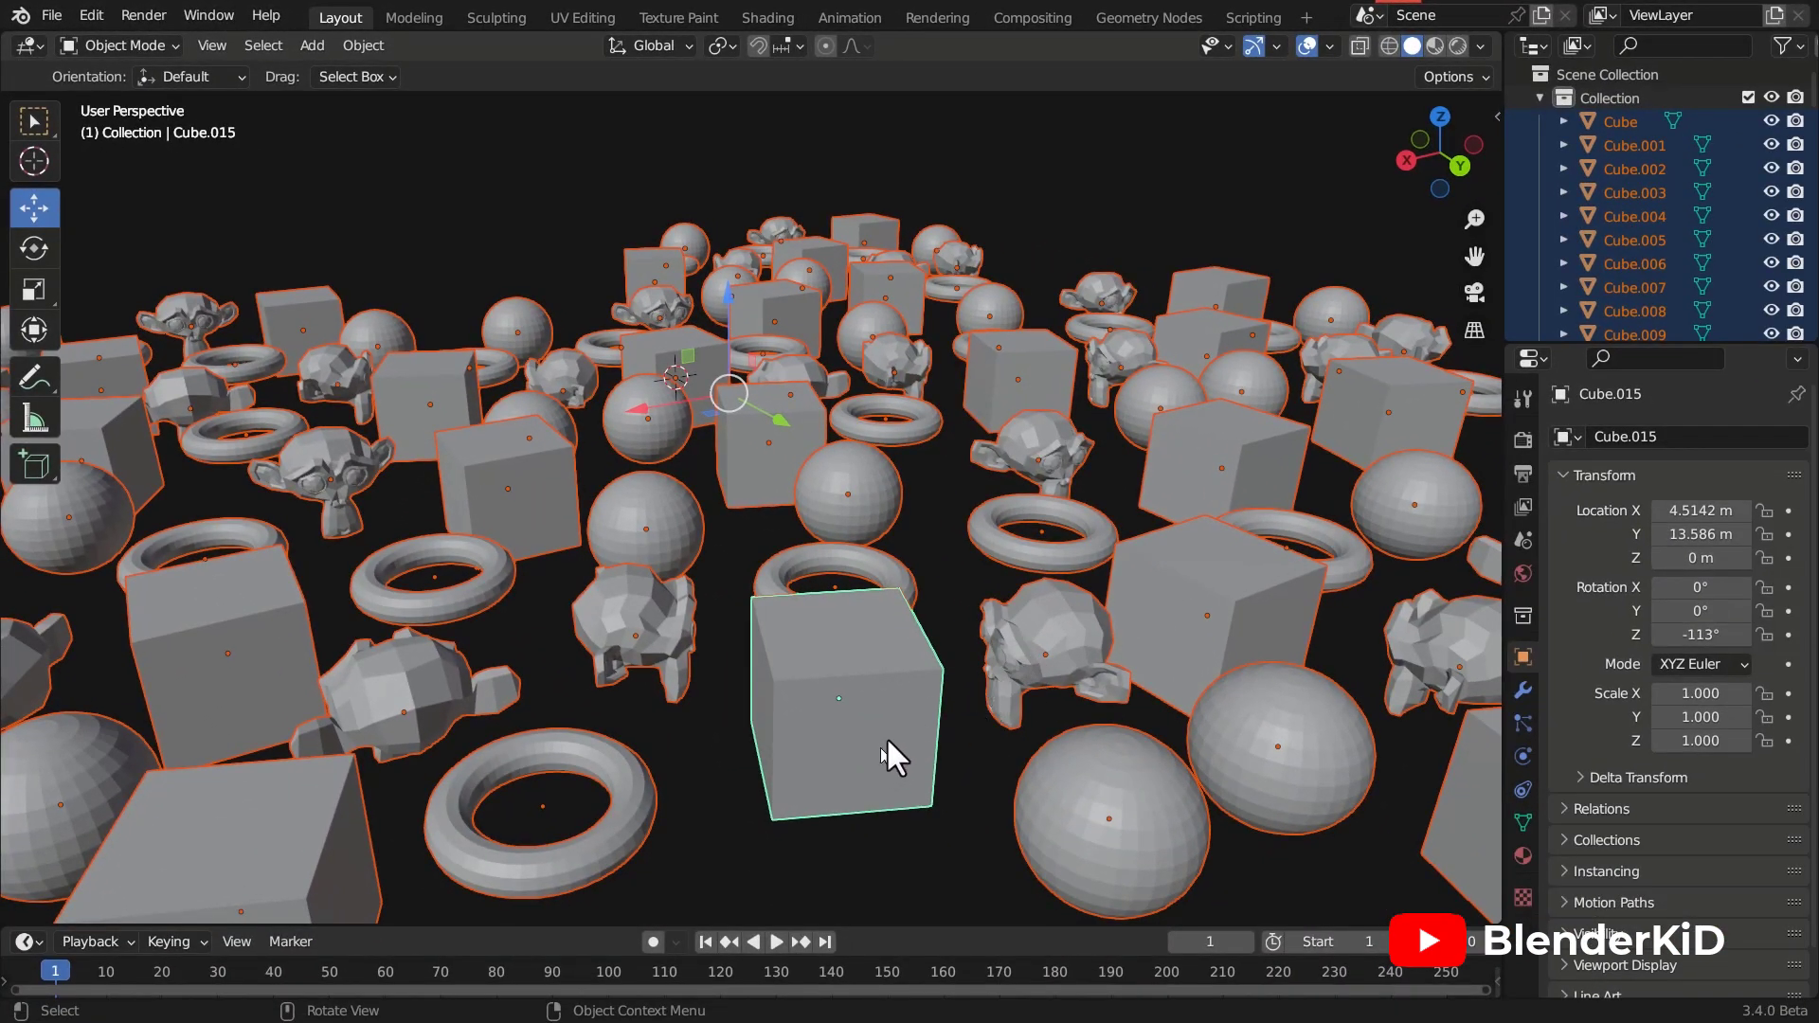
Step: Select various cubes, spheres and monkey heads, then all objects, to check the new active object outline
click(972, 627)
click(856, 583)
click(800, 661)
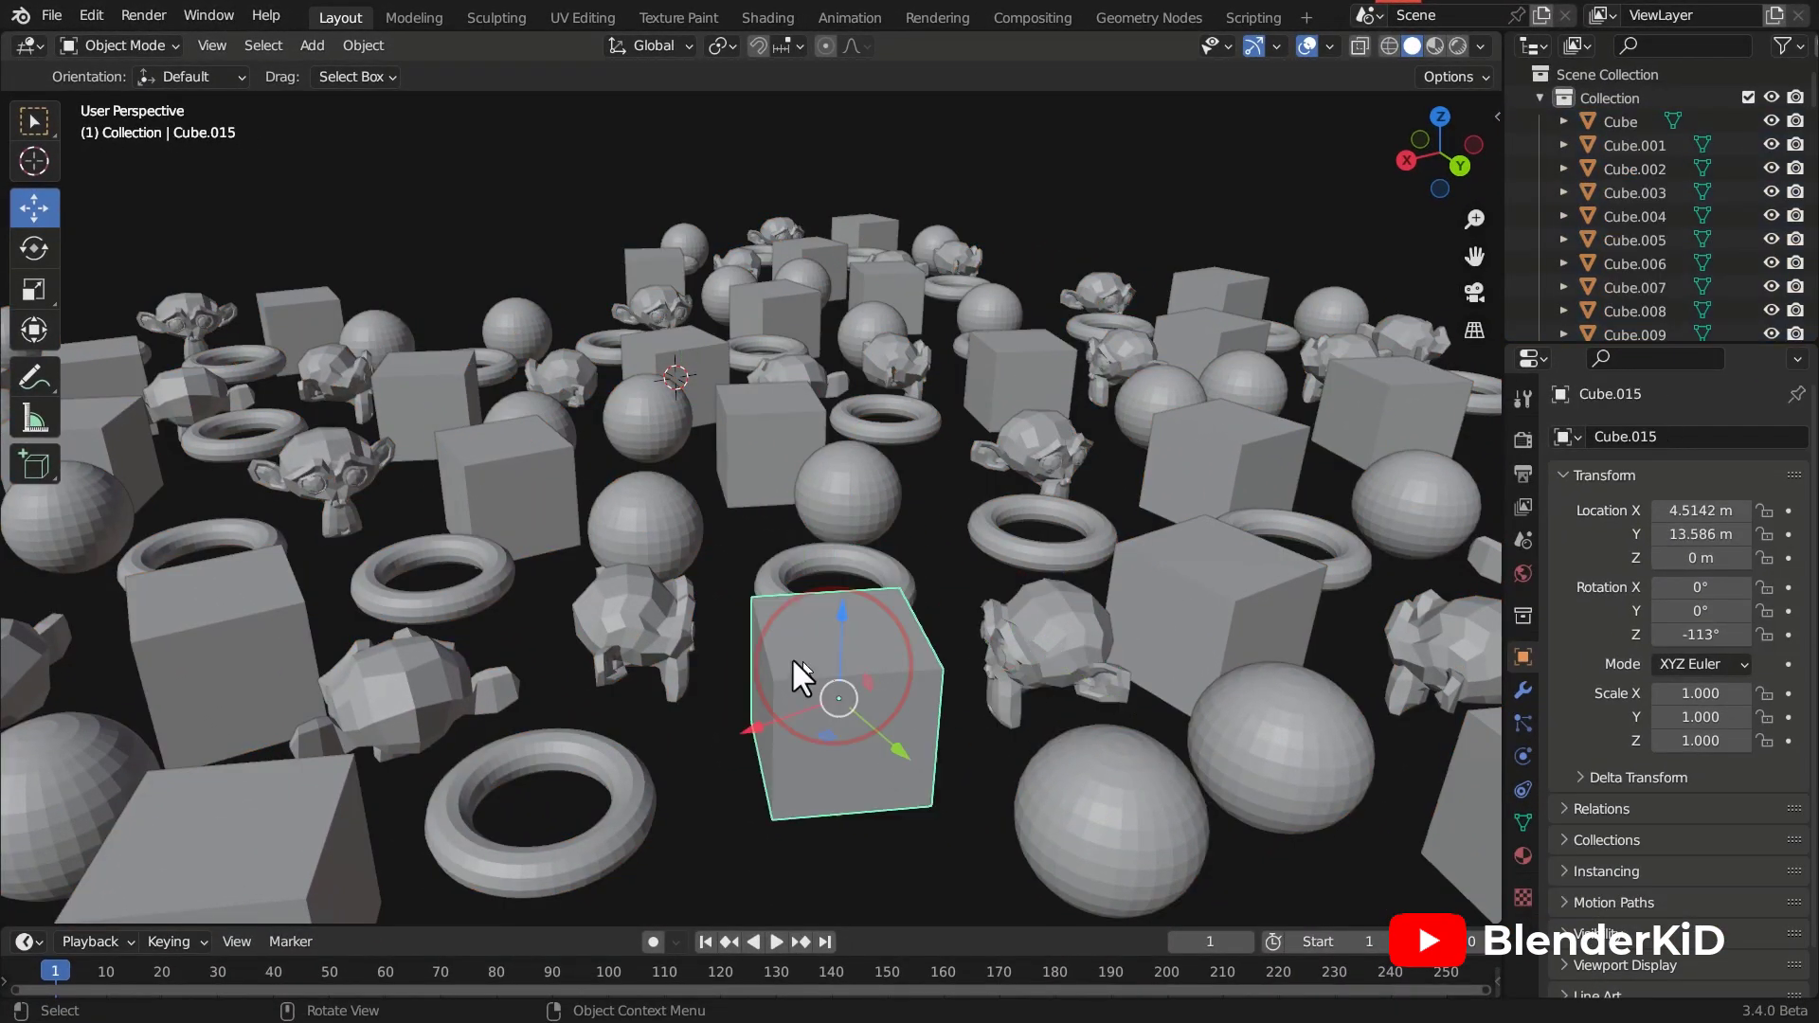
click(661, 531)
click(811, 507)
click(997, 533)
click(866, 637)
click(635, 650)
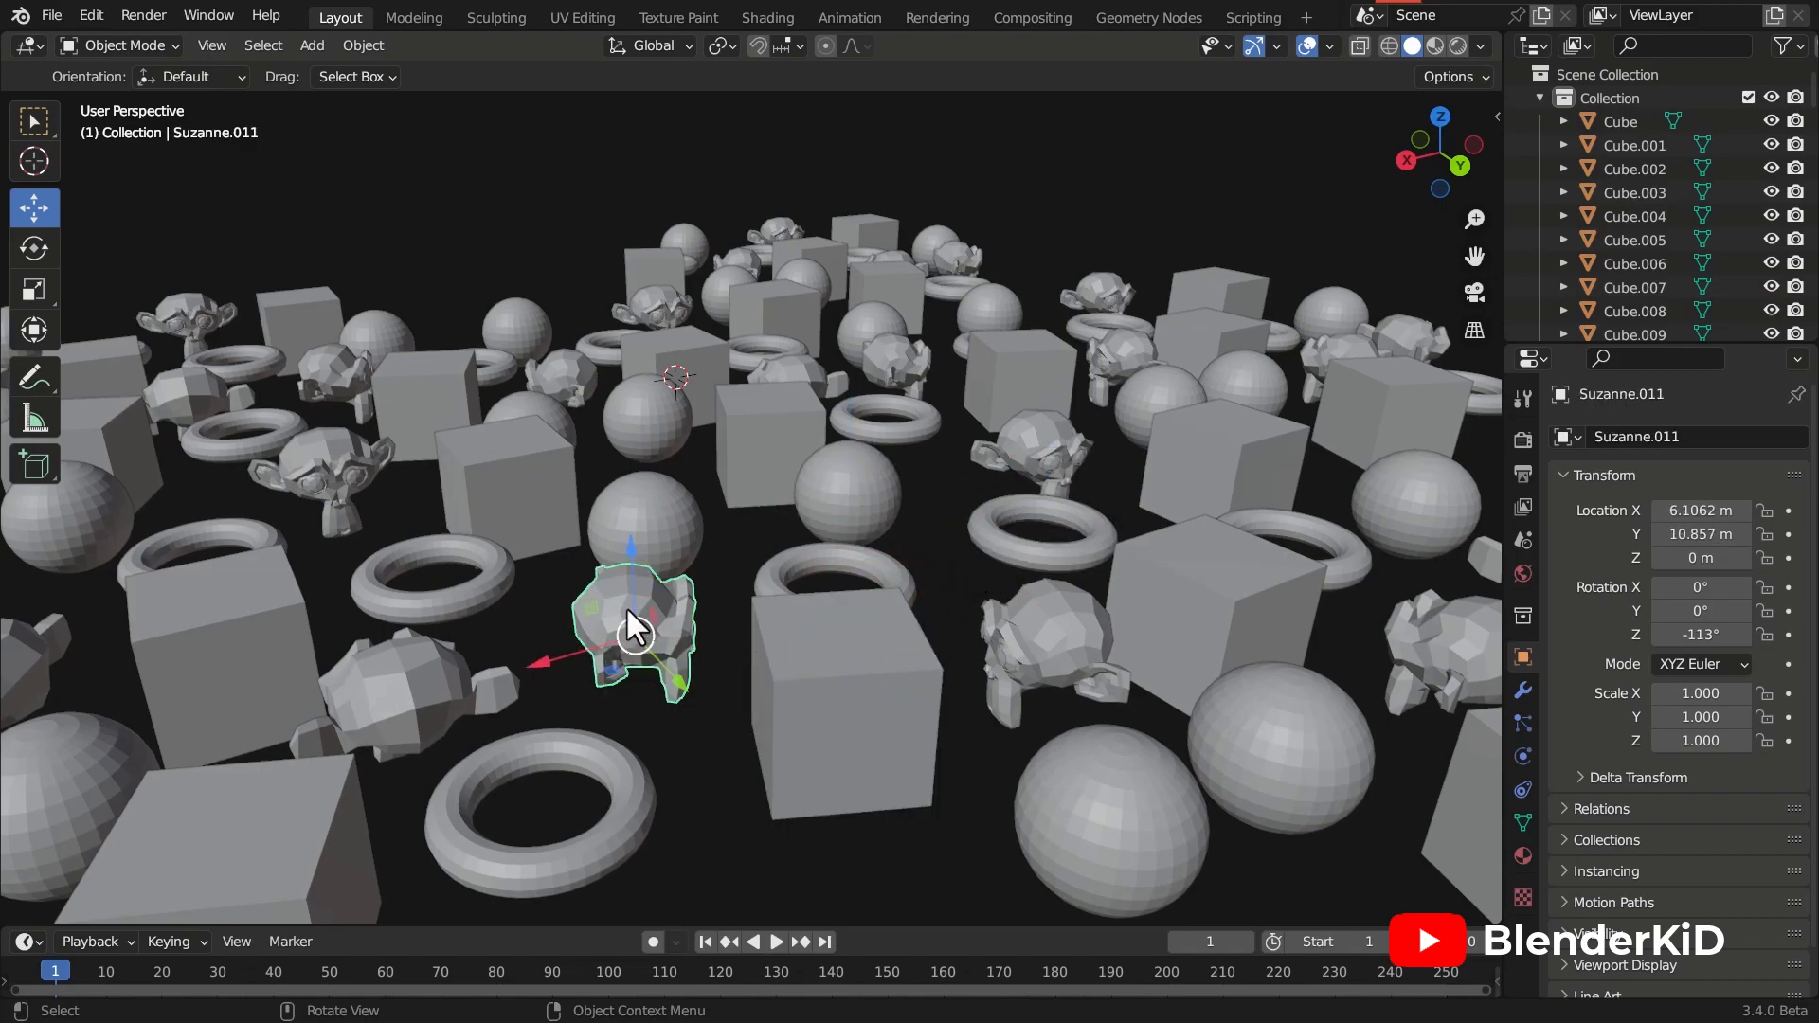
click(526, 482)
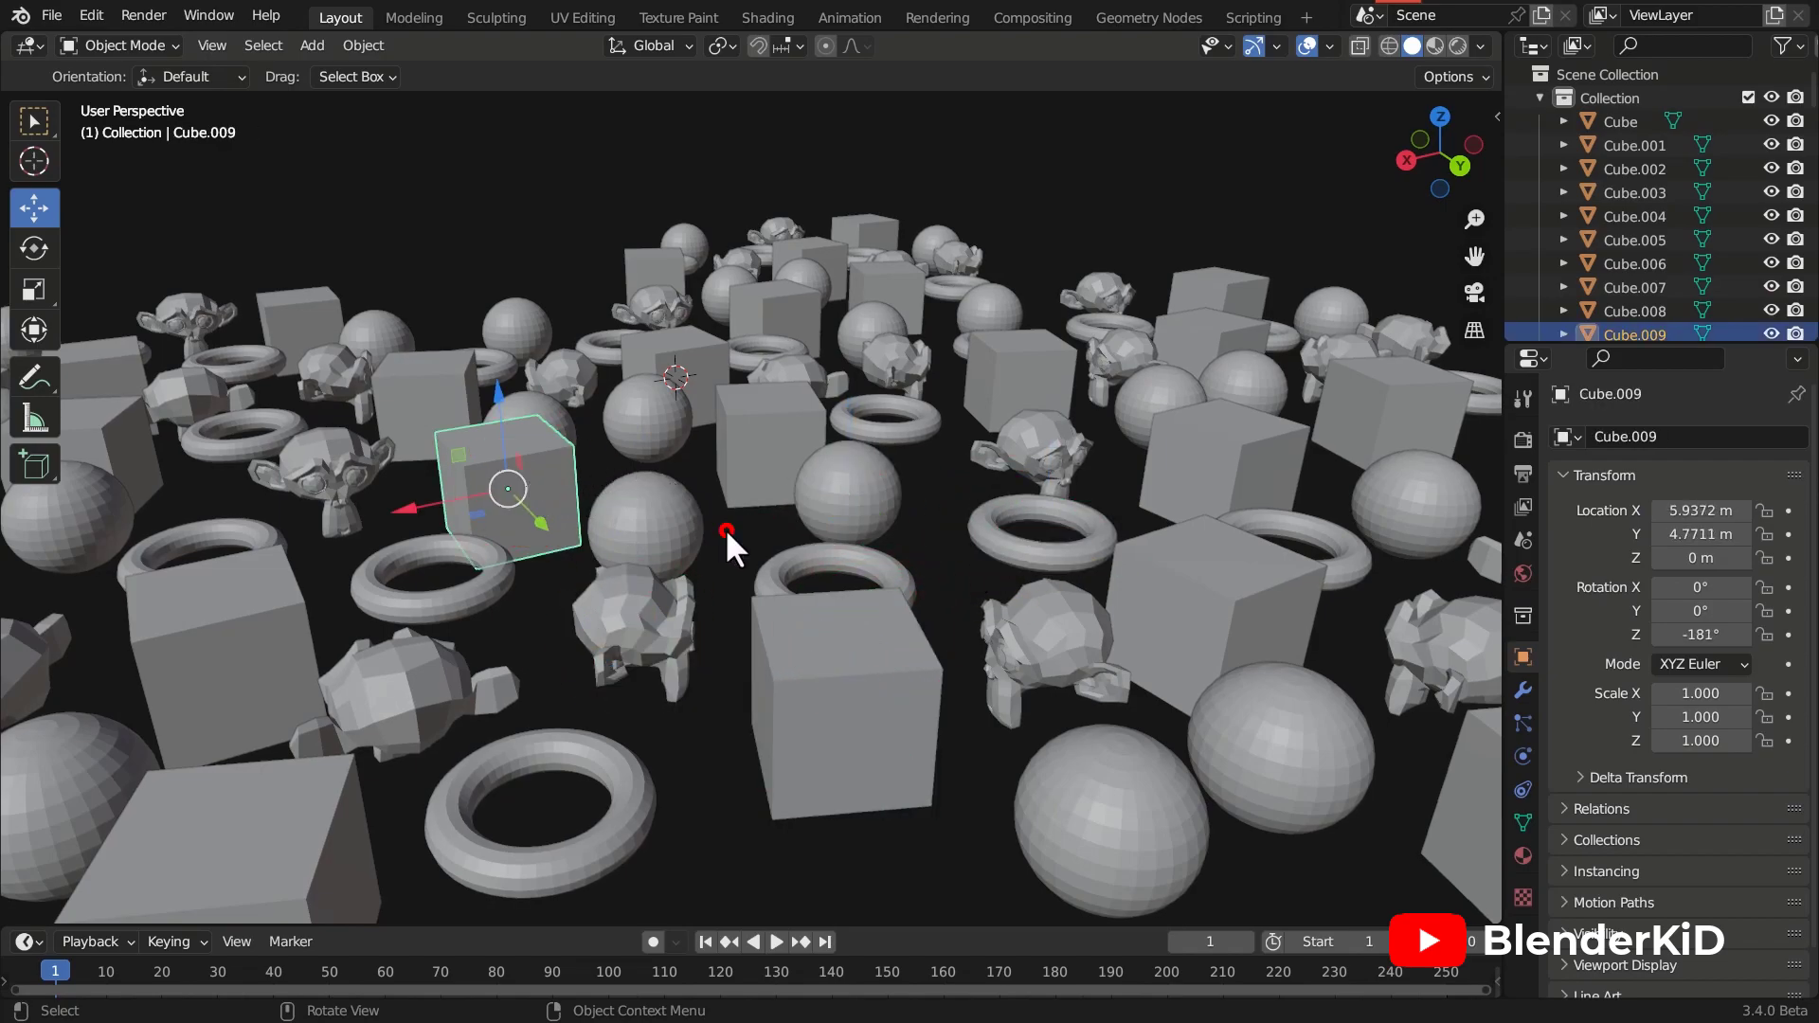
key(a)
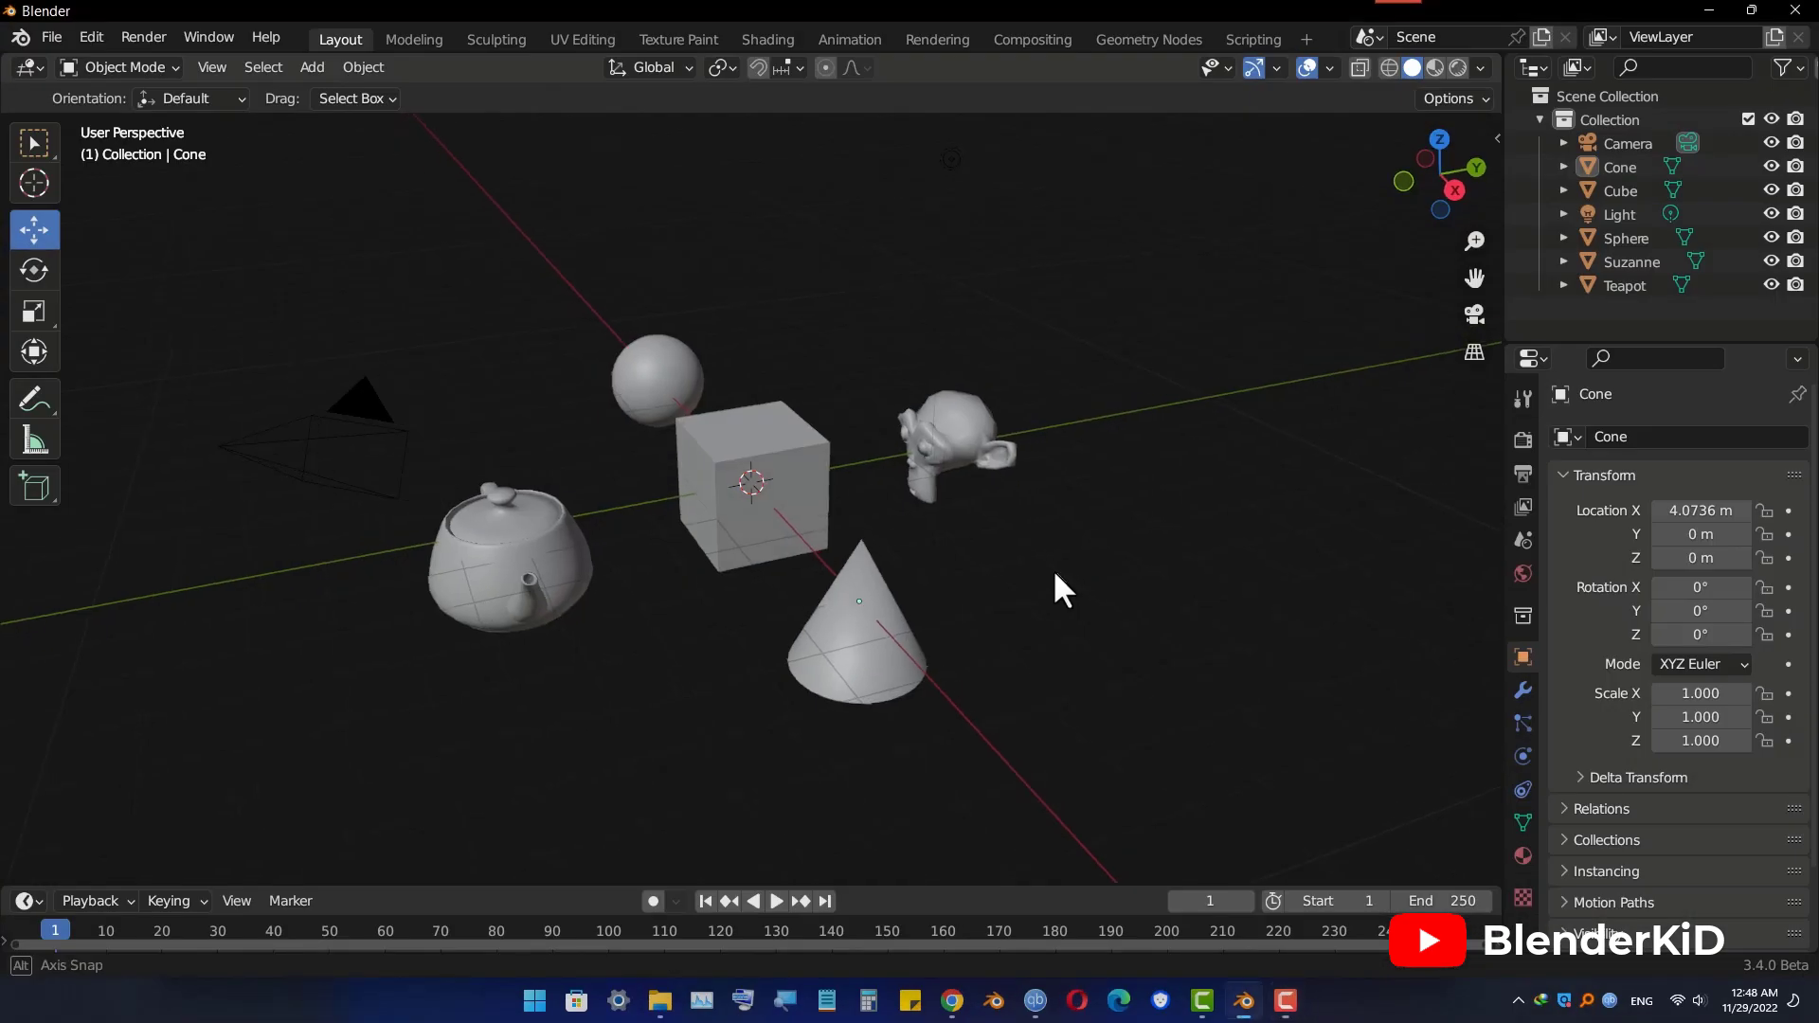
Step: Select an object and orbit and zoom the scene to examine the default navigation behavior
middle_drag(1054, 569, 936, 572)
click(978, 481)
middle_drag(978, 481, 877, 614)
scroll(862, 614, up, 3)
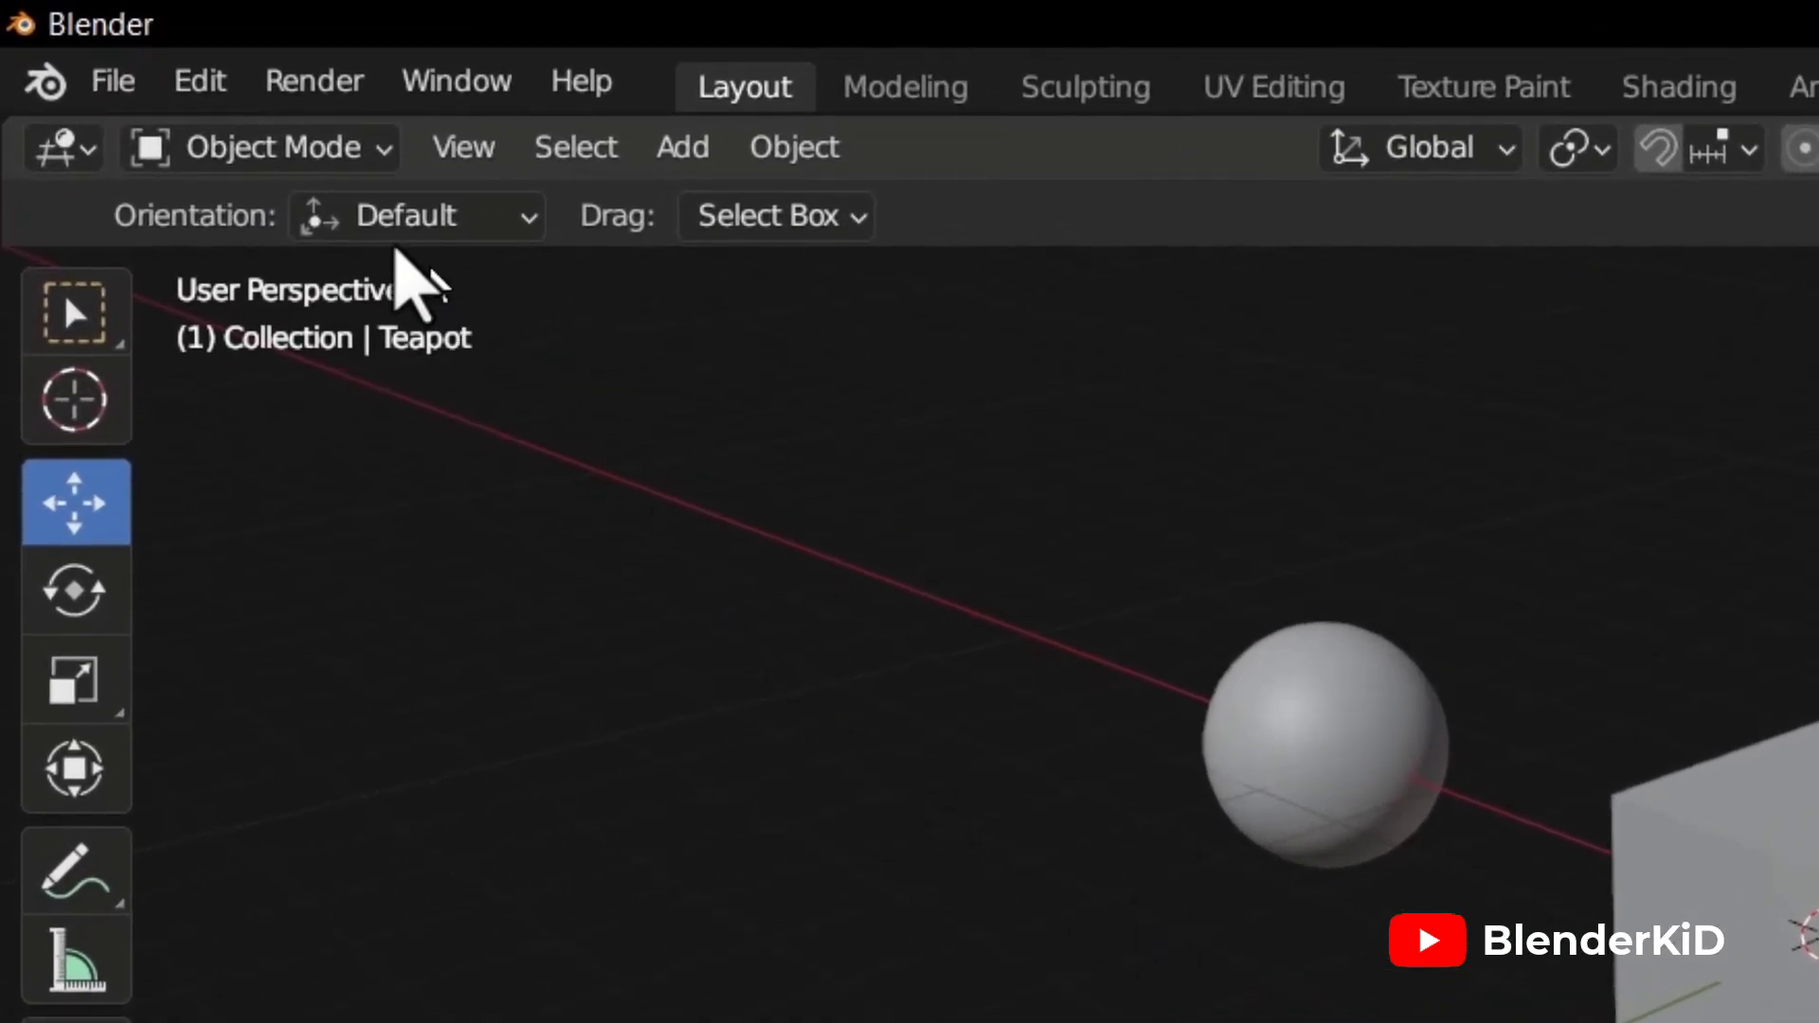
Step: Enable Orbit Around Selection, Auto Depth and Zoom to Mouse Position in the navigation preferences, and close the preferences
click(216, 87)
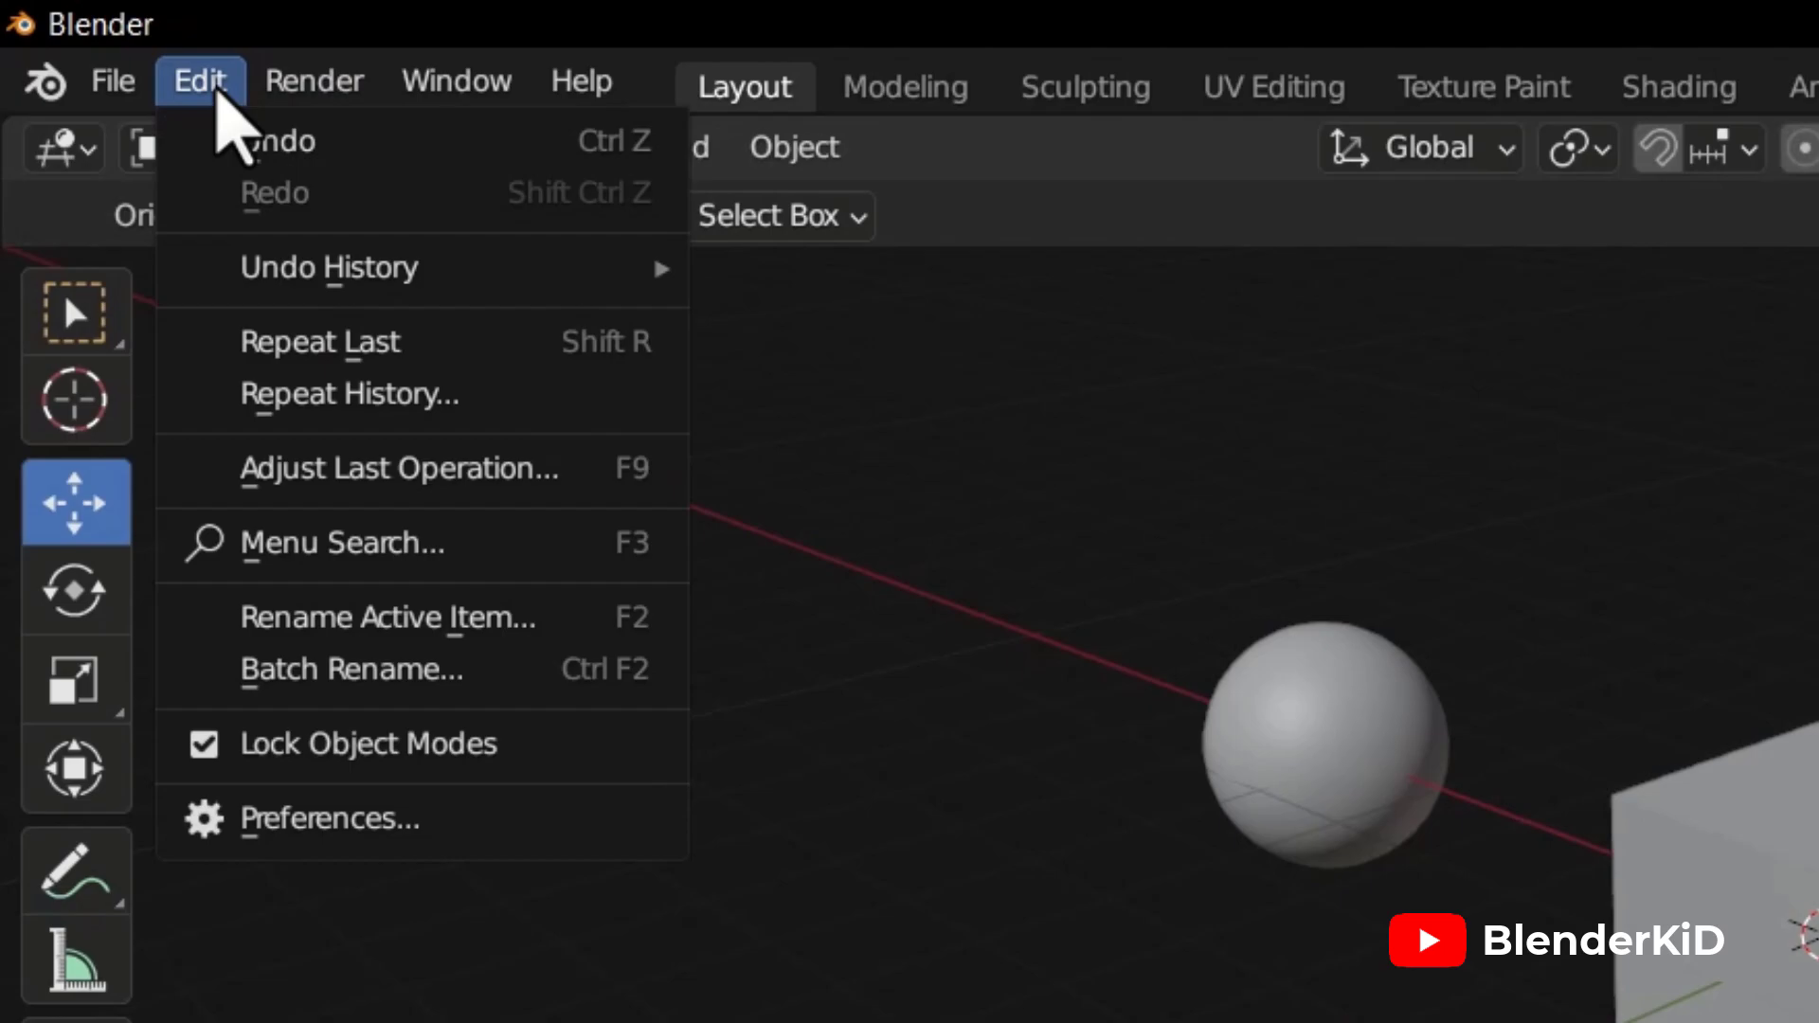
click(352, 815)
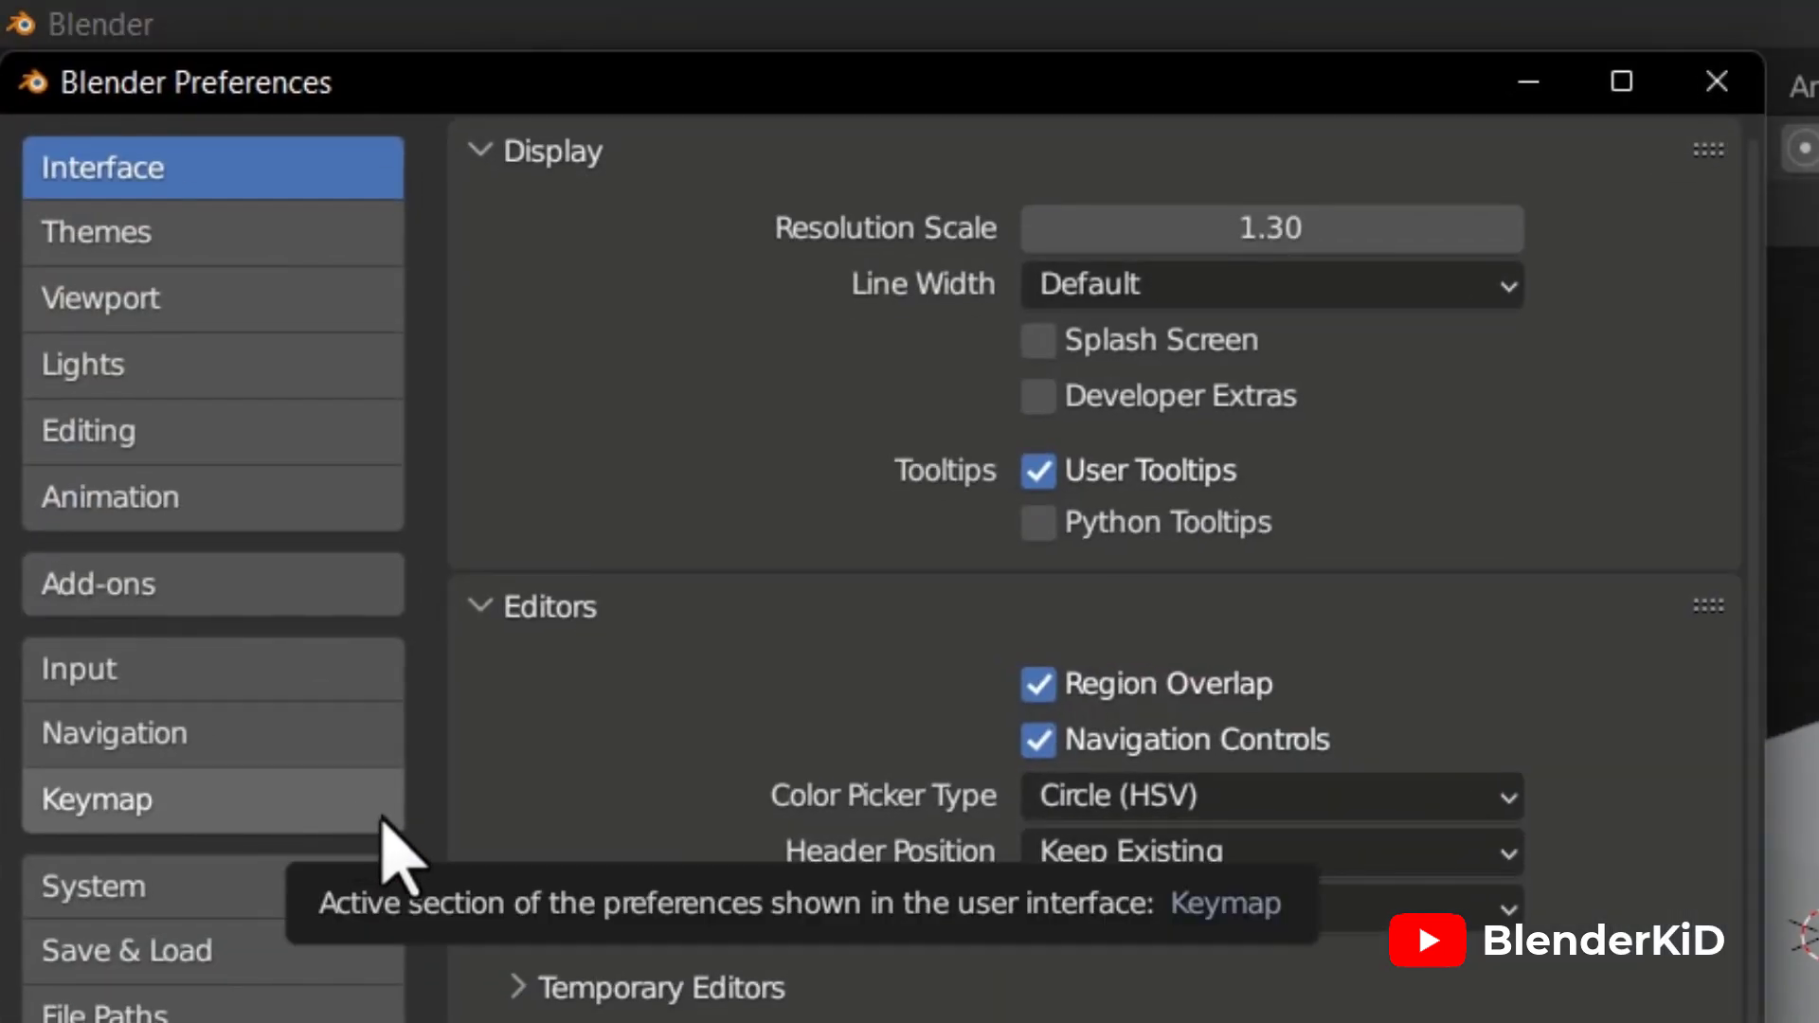
click(258, 747)
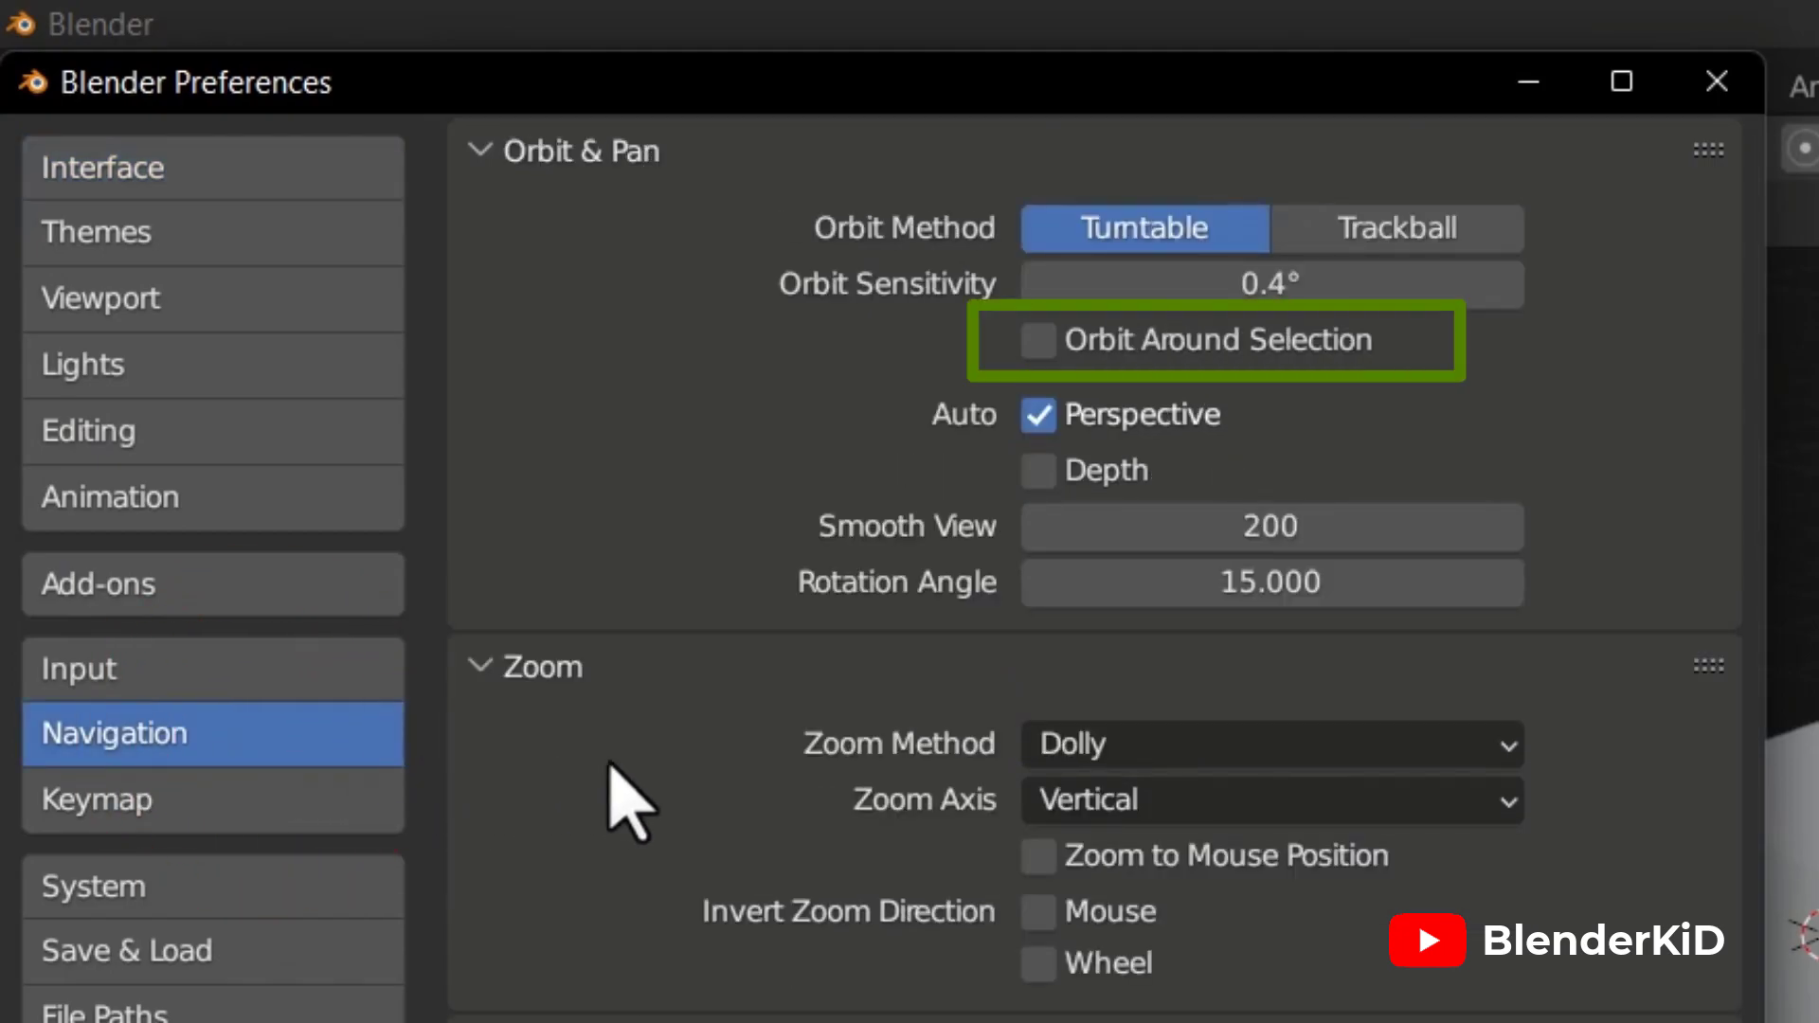
click(1039, 343)
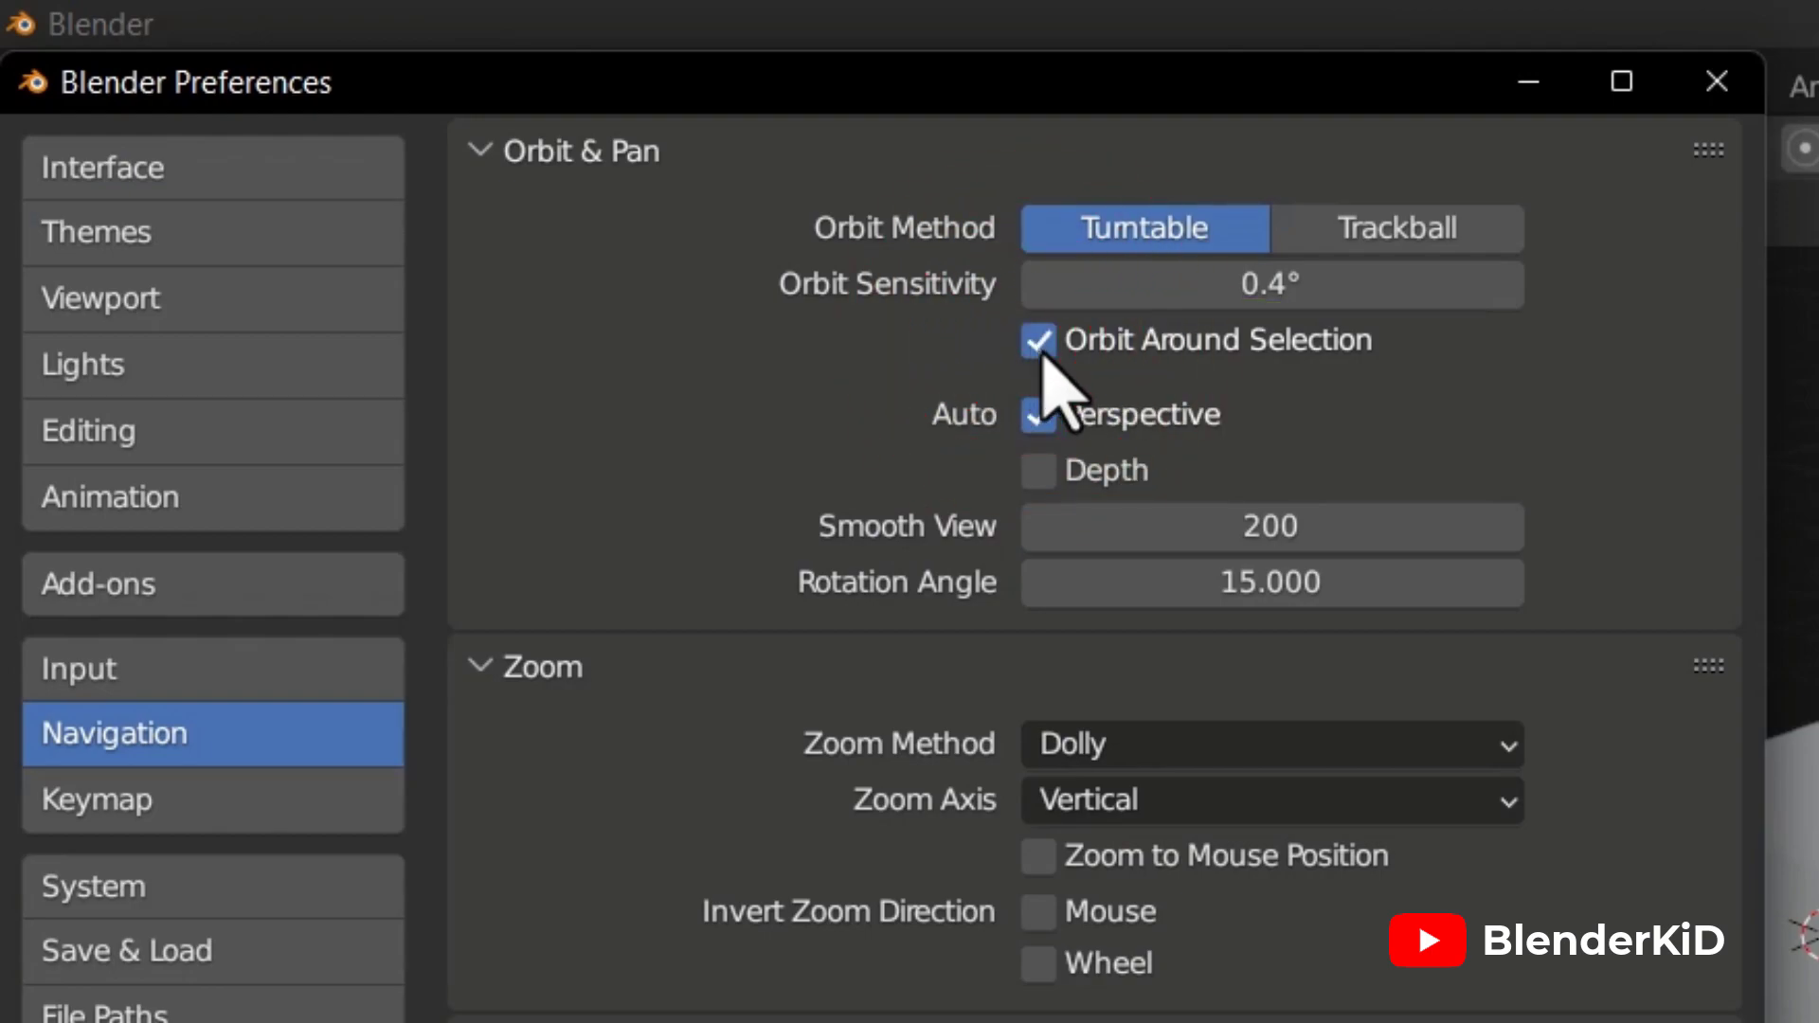
click(1042, 472)
click(1043, 859)
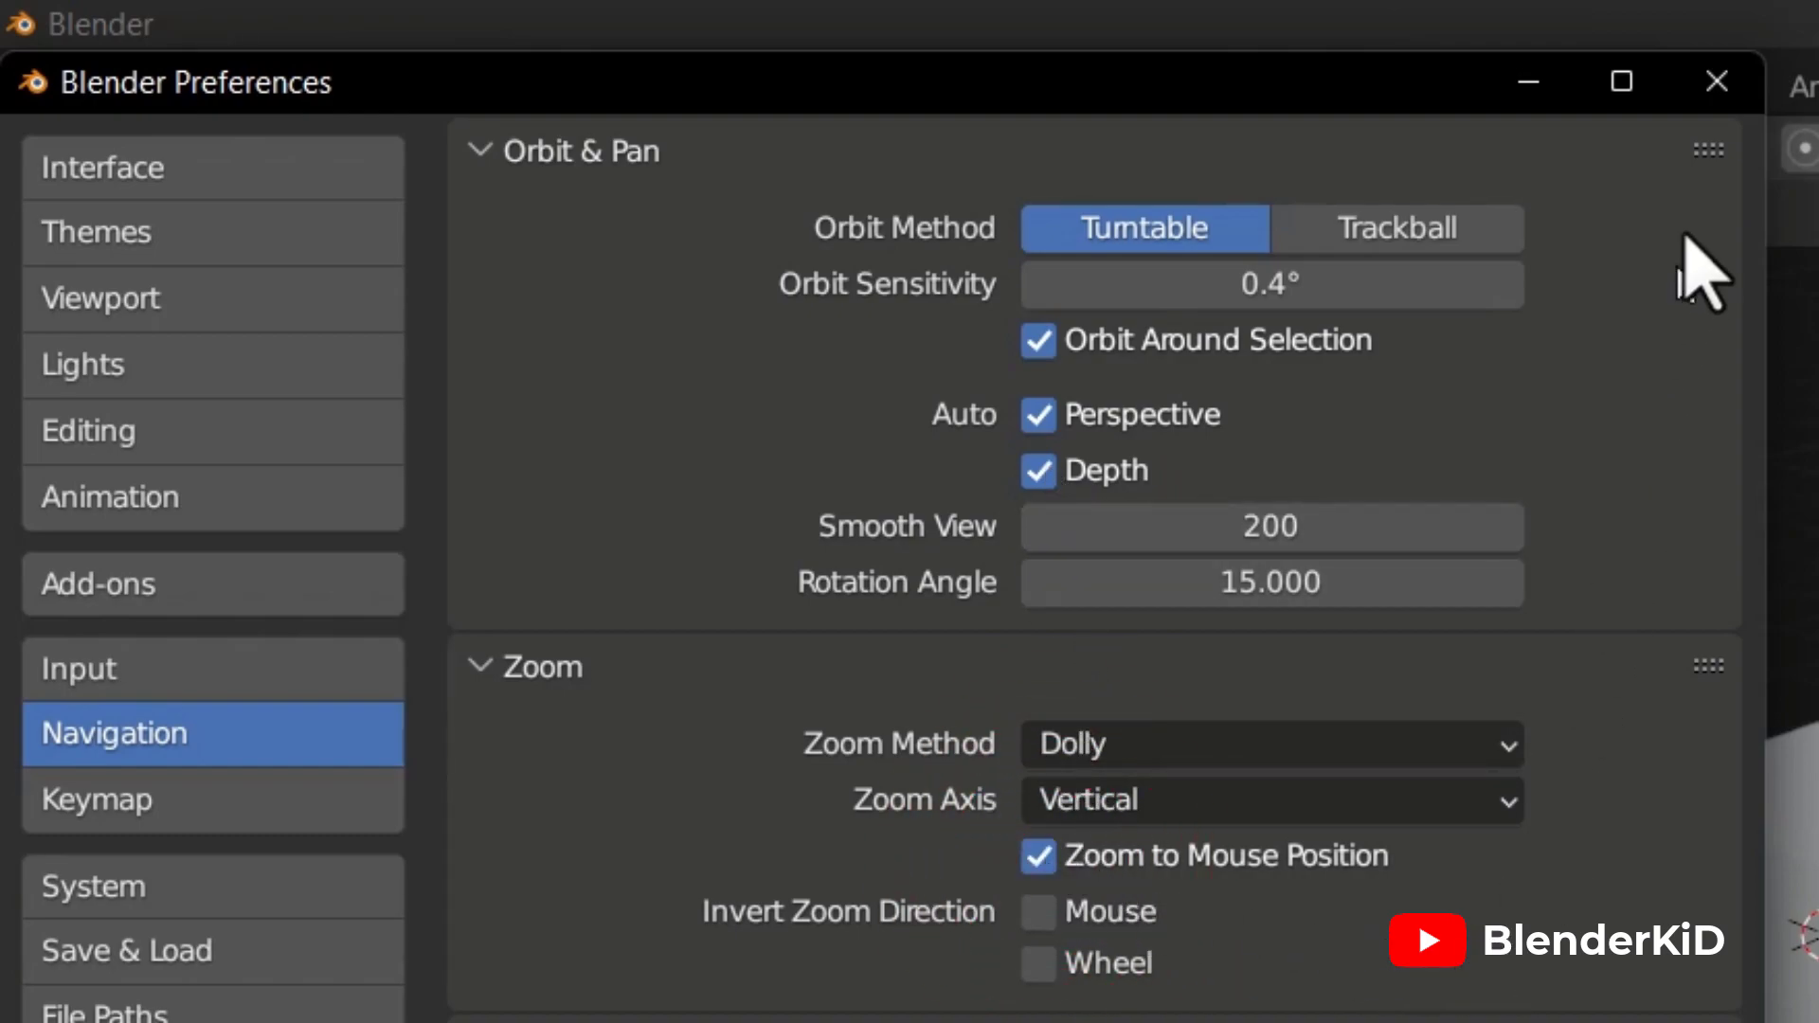
click(1716, 85)
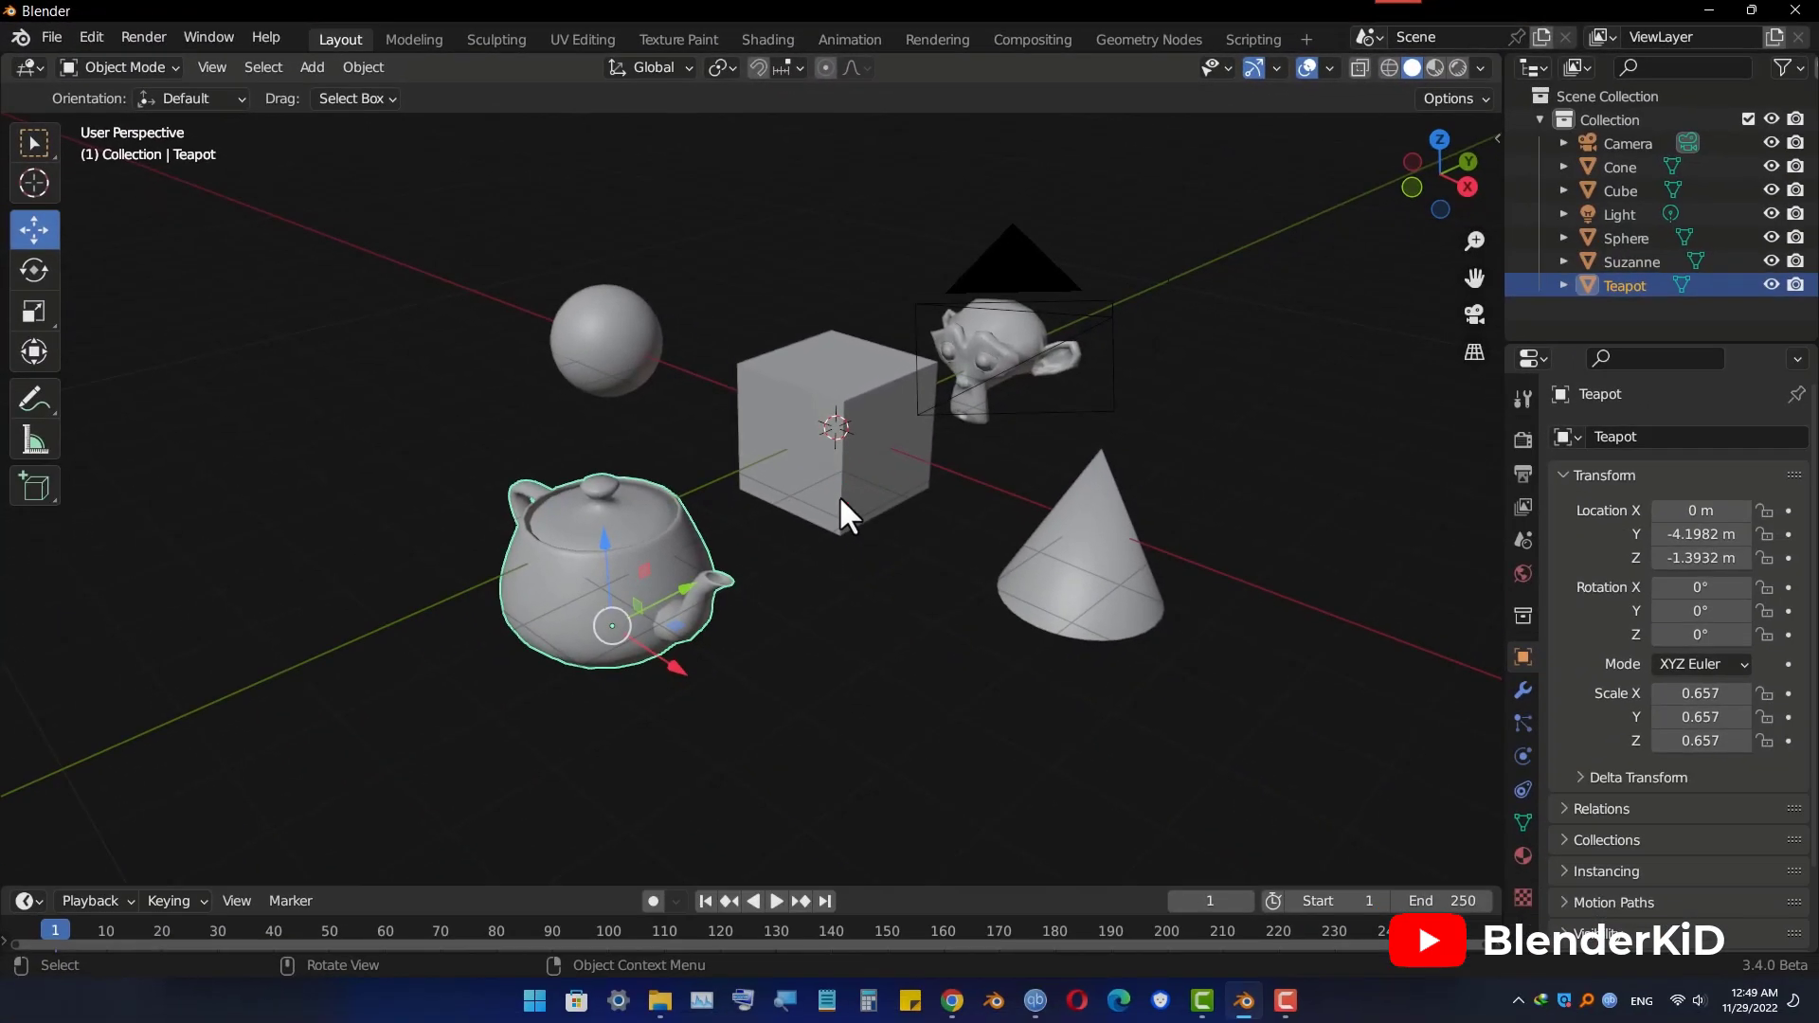
Step: Orbit the view around the teapot, the cone and the monkey head in turn to check orbiting around the selection
click(1244, 820)
middle_drag(1301, 830, 1314, 825)
middle_drag(842, 525, 756, 682)
click(627, 633)
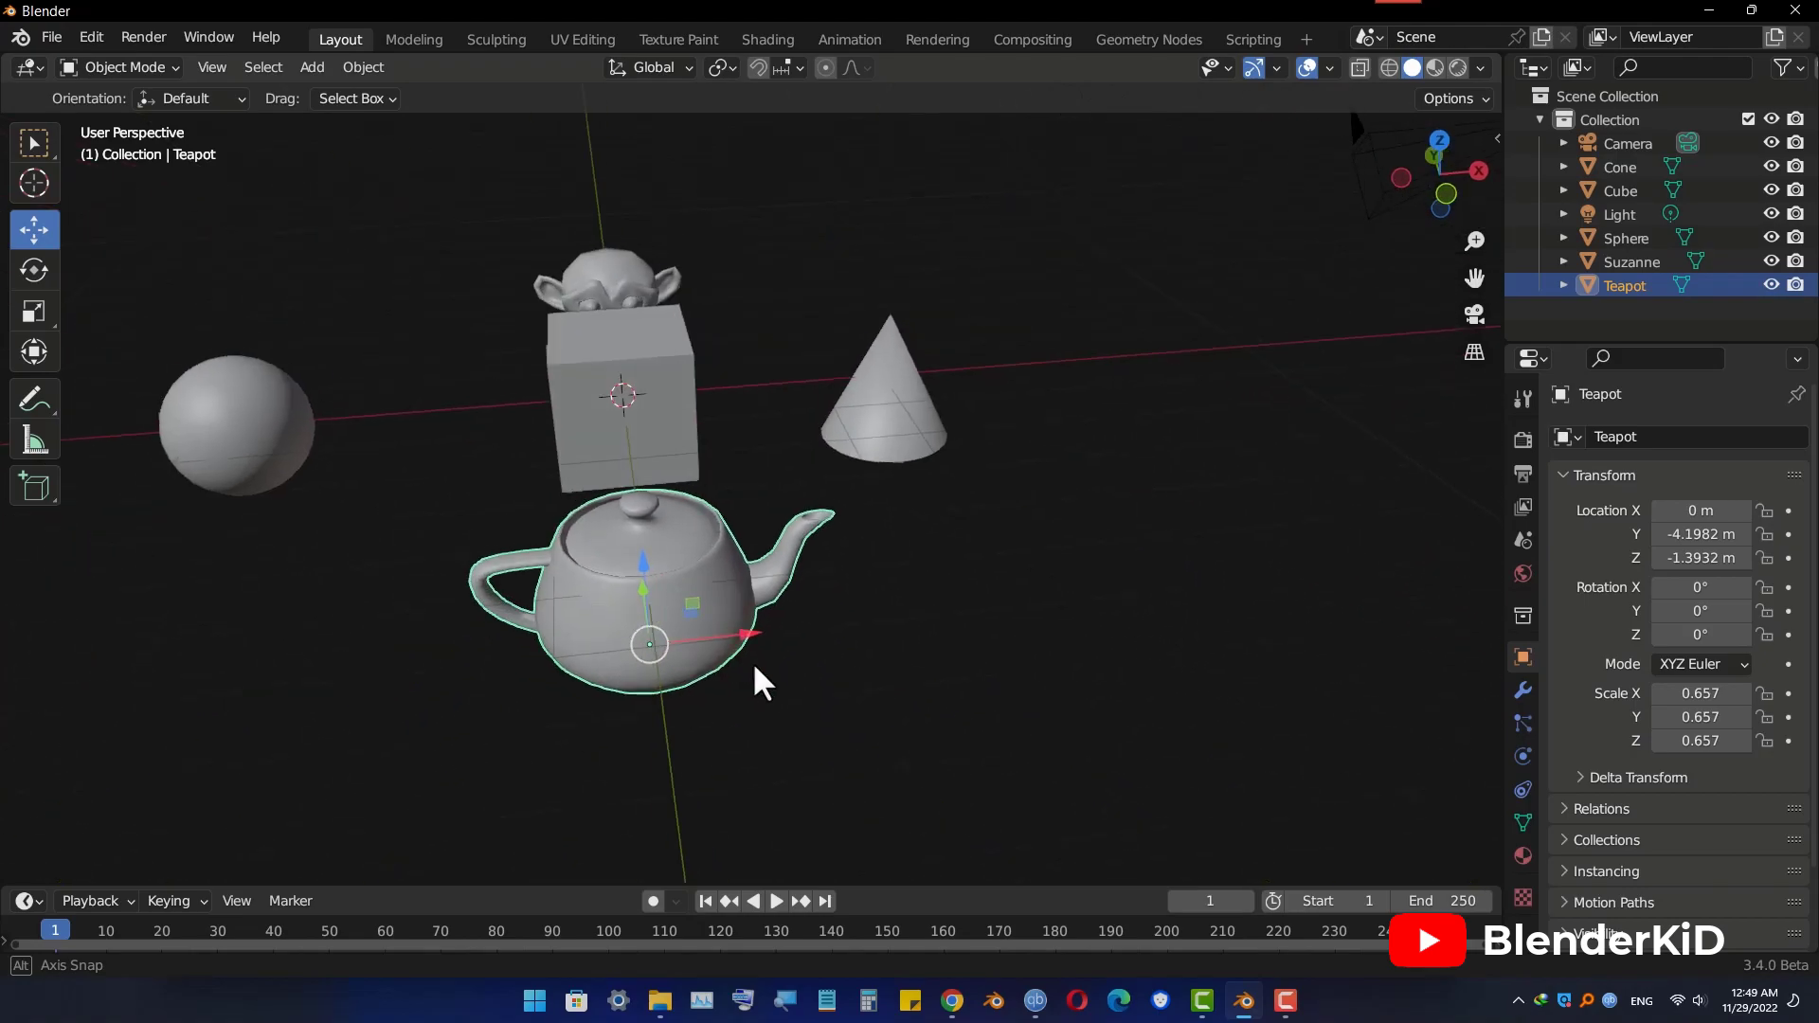
click(897, 427)
middle_drag(898, 426, 969, 279)
click(966, 304)
middle_drag(970, 343, 1128, 349)
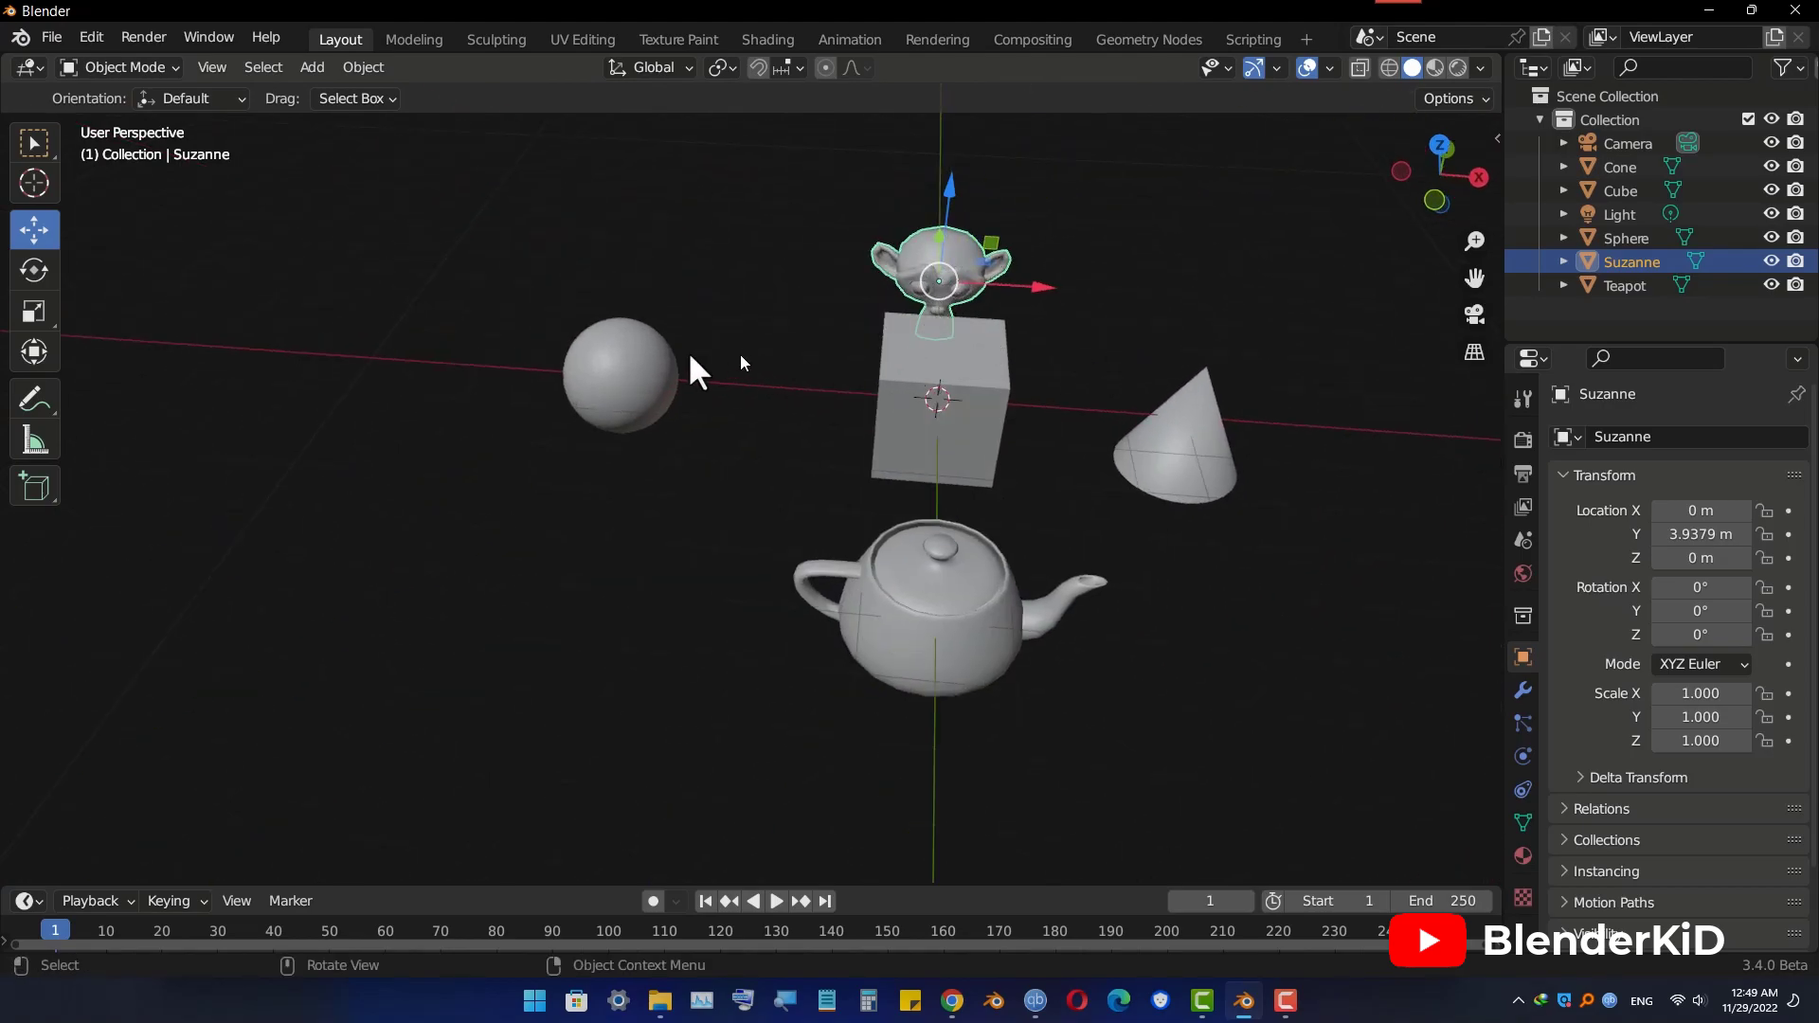
Step: Zoom in and out over the sphere and the cone to check zooming toward the pointer
scroll(946, 274, up, 5)
scroll(946, 274, down, 7)
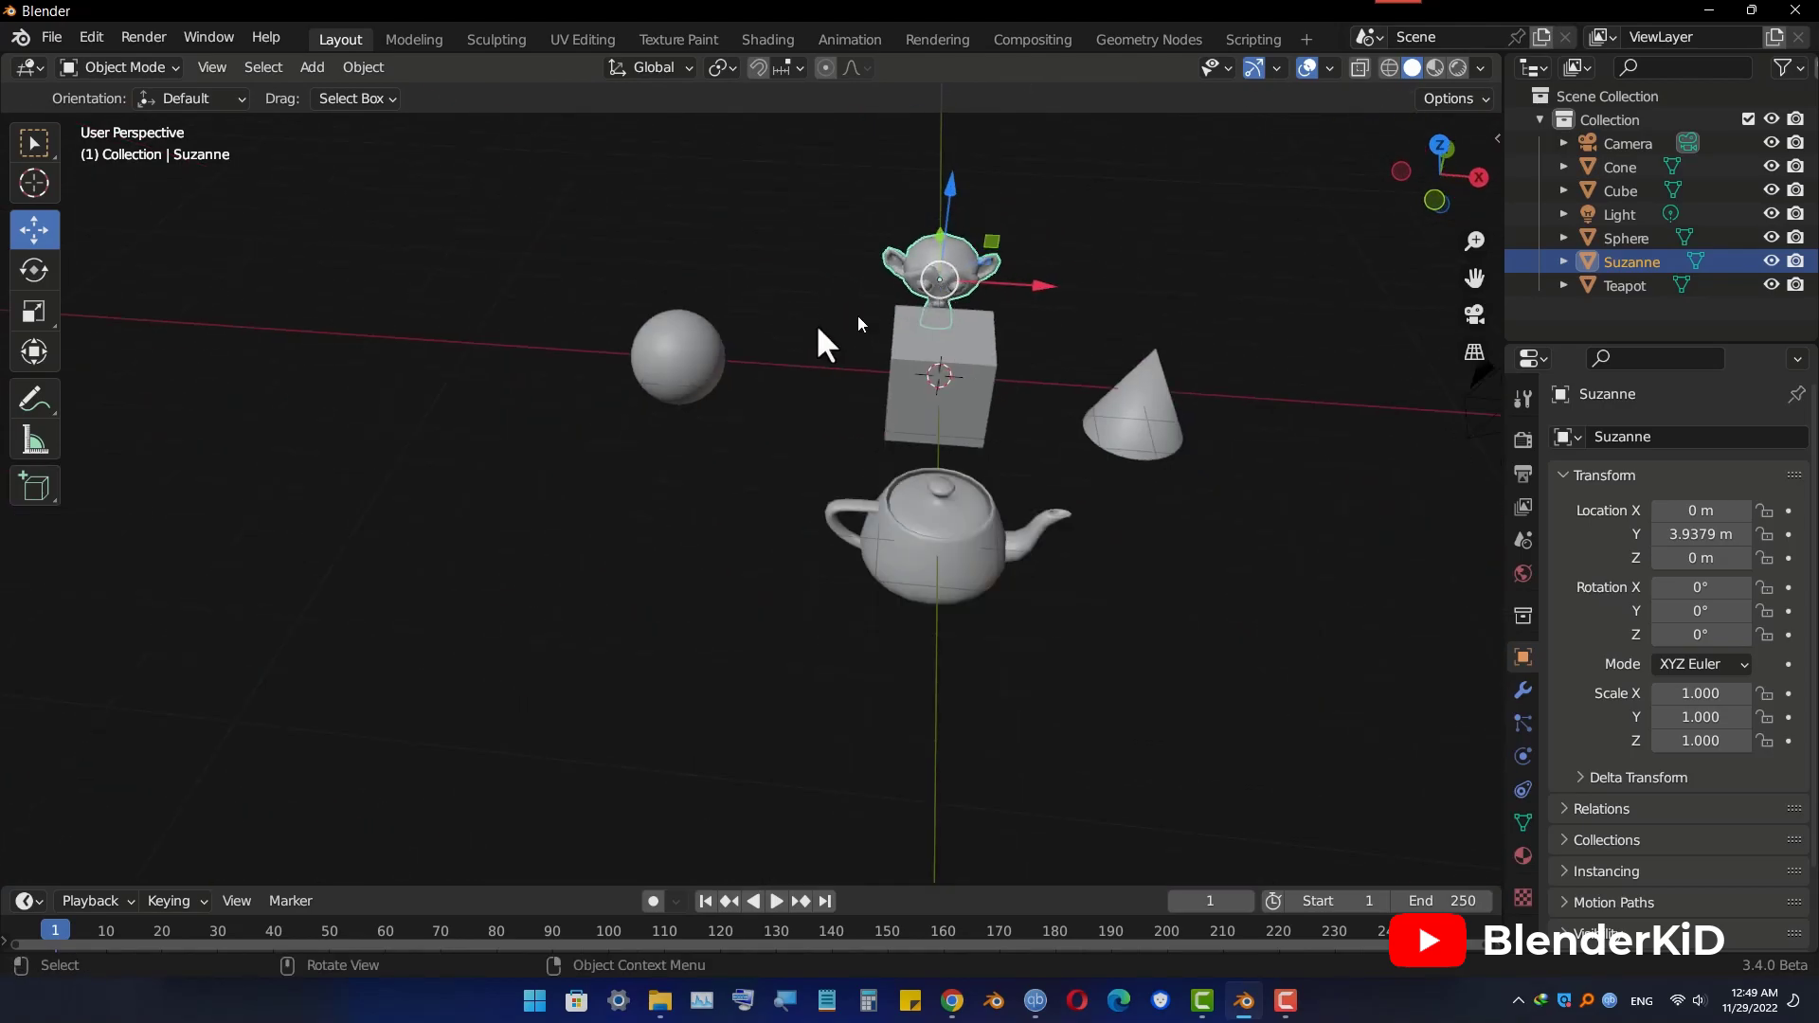
scroll(660, 364, up, 5)
scroll(659, 360, down, 6)
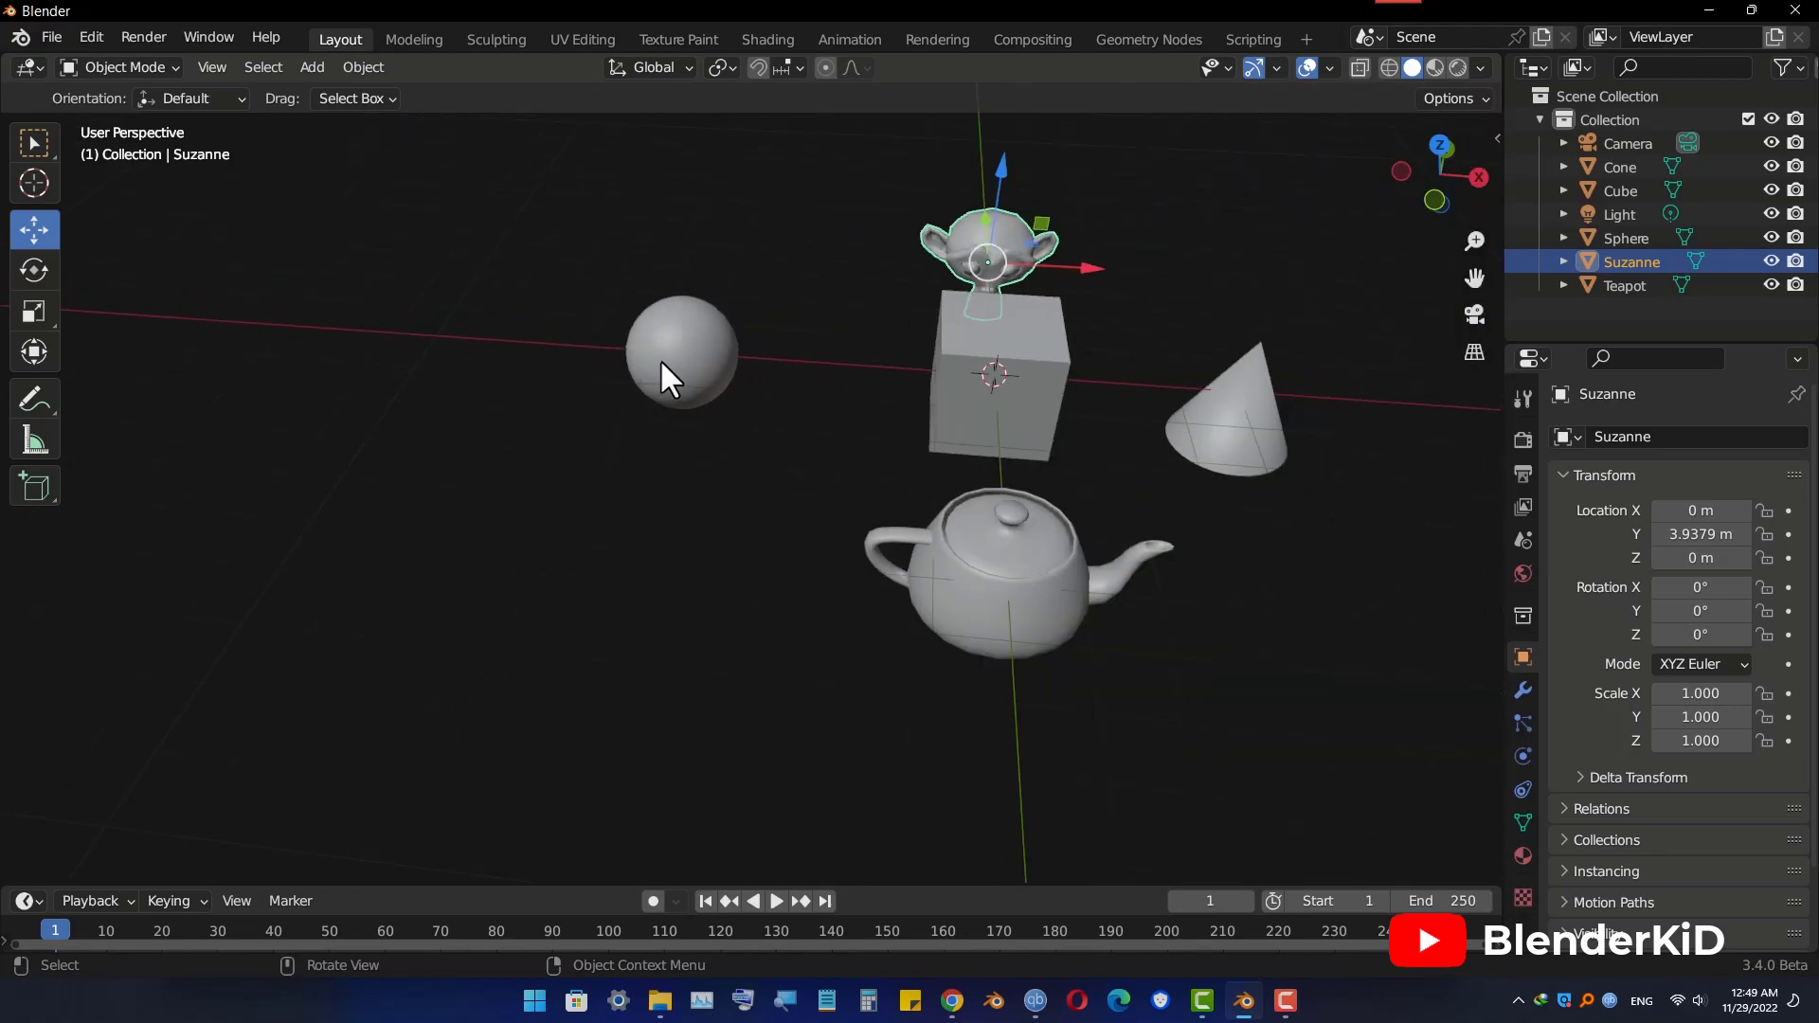
scroll(1072, 413, up, 5)
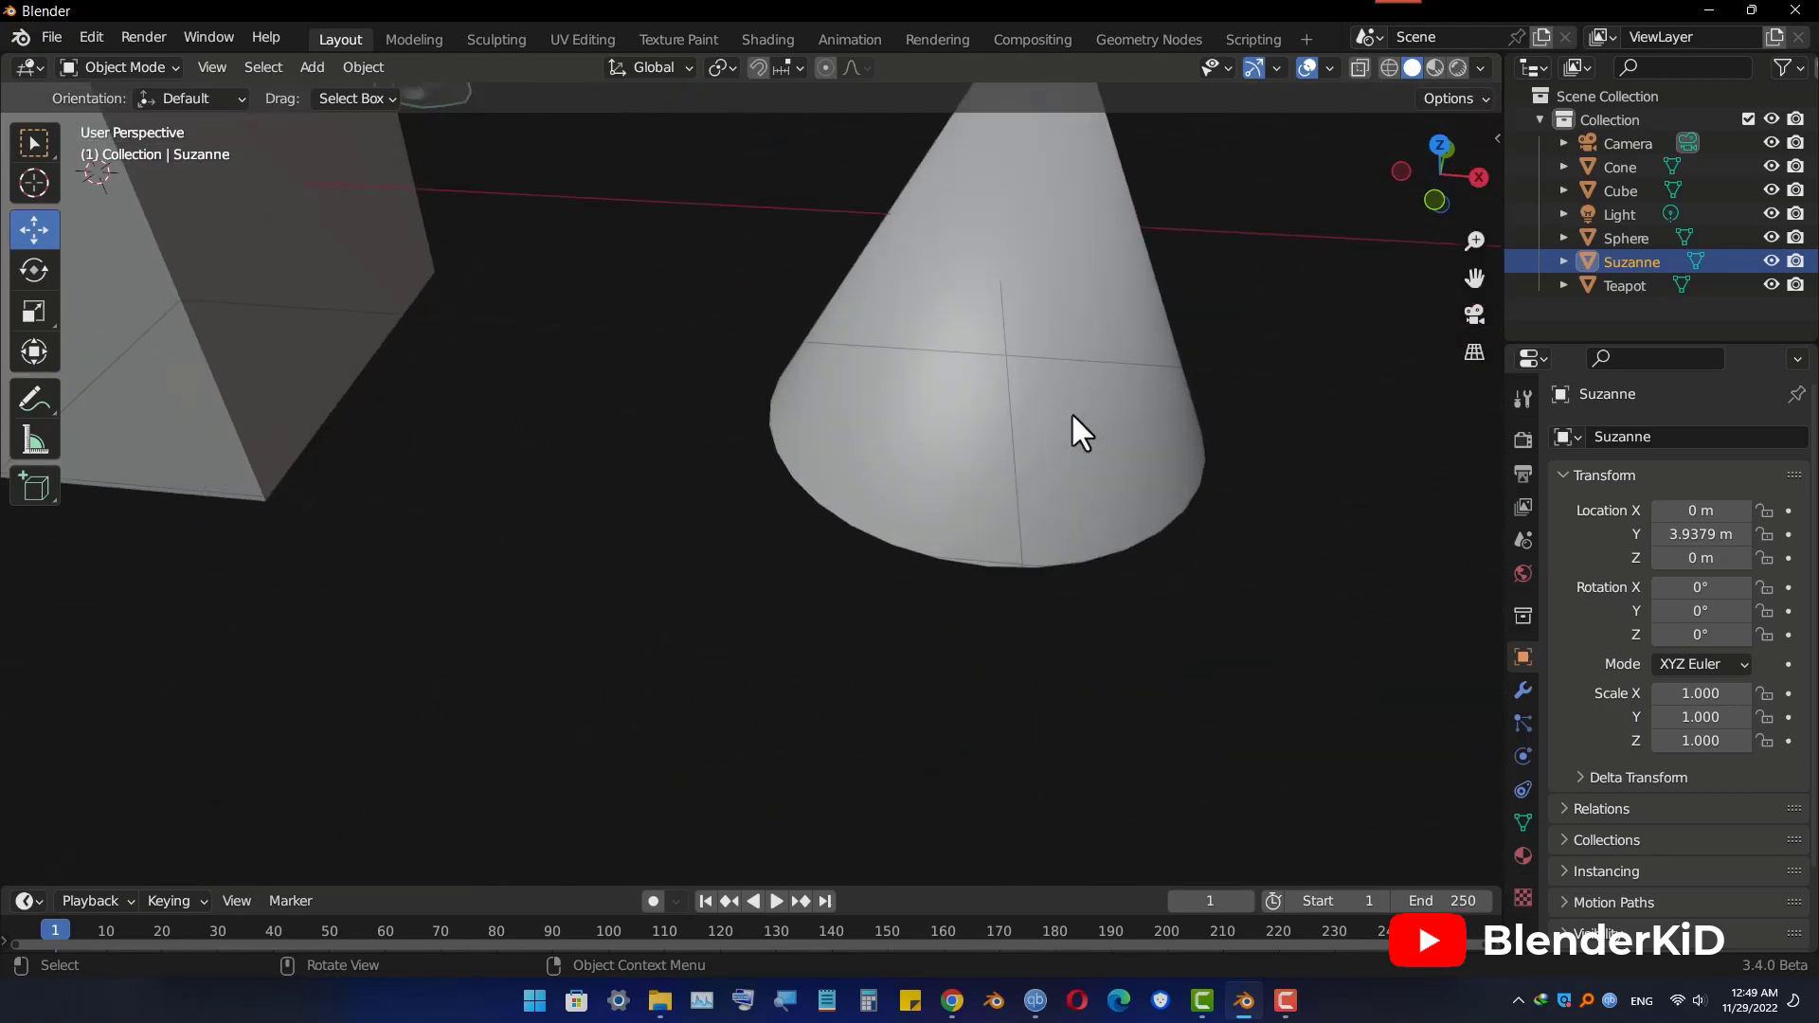
scroll(1070, 411, down, 4)
scroll(1031, 407, up, 2)
shift+middle_drag(925, 407, 864, 565)
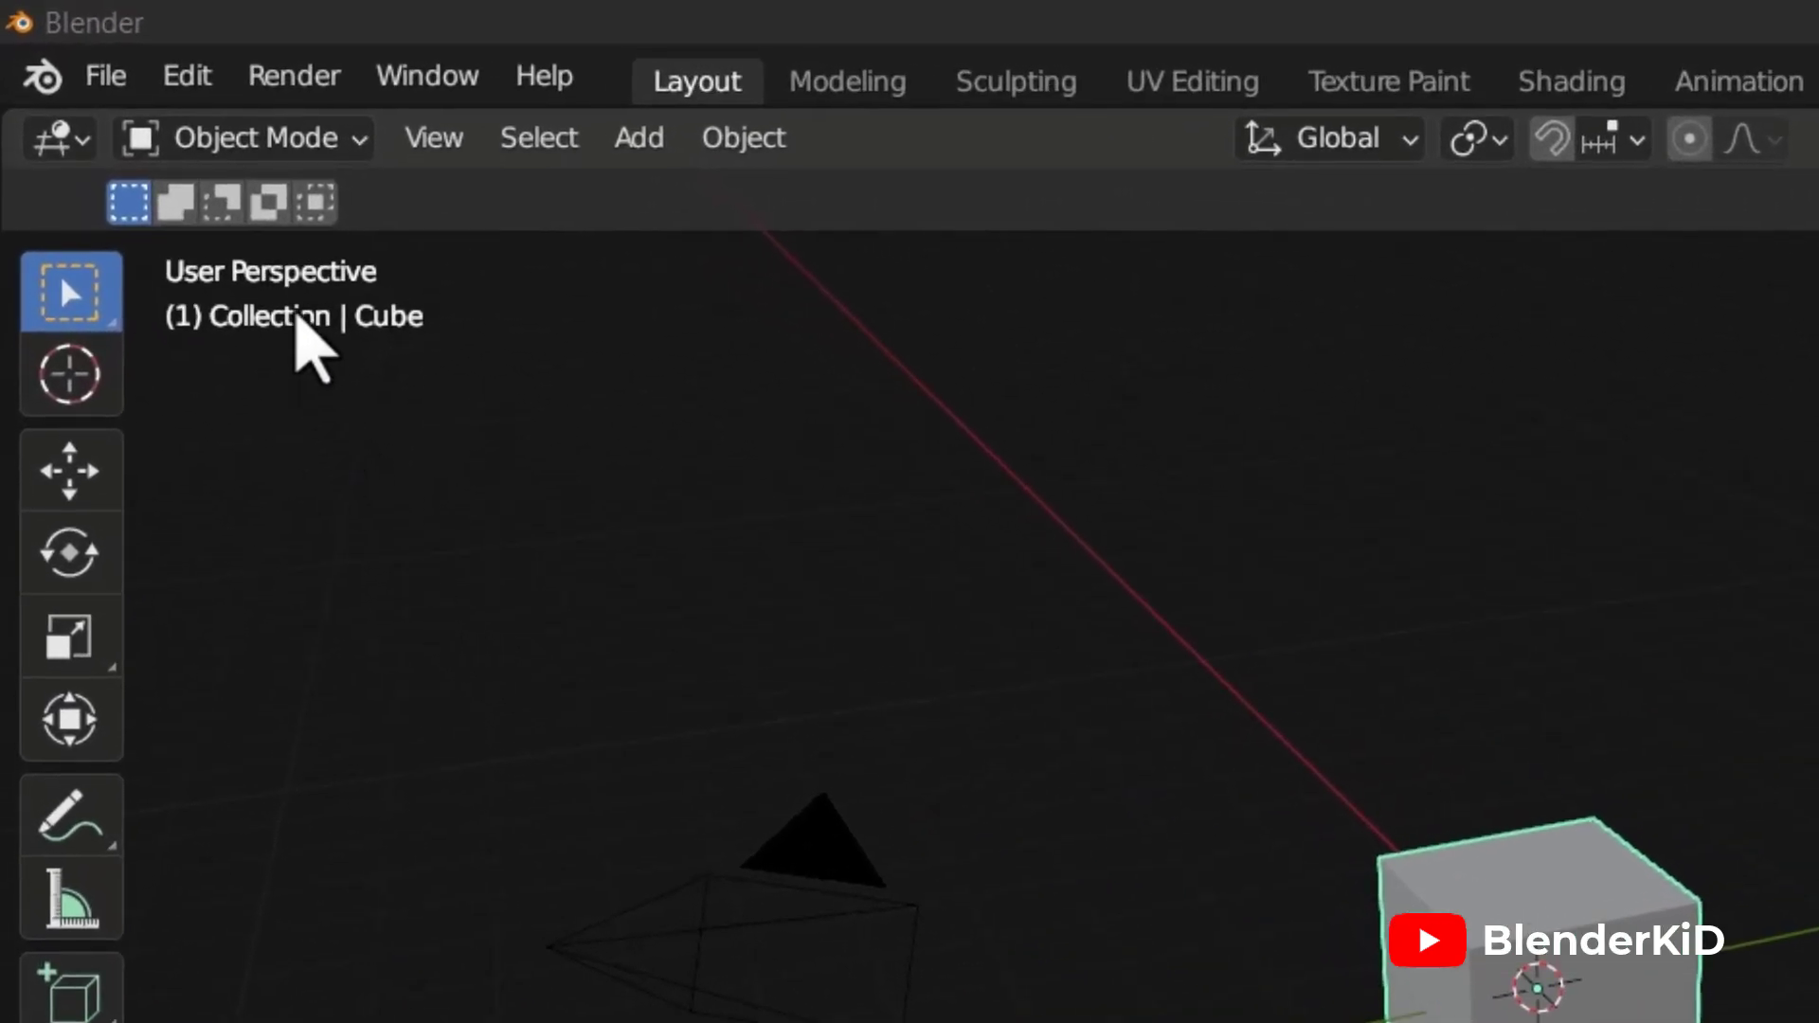
Step: Open the system preferences and look through the CUDA, OptiX, HIP and oneAPI options for the Cycles render devices
click(201, 78)
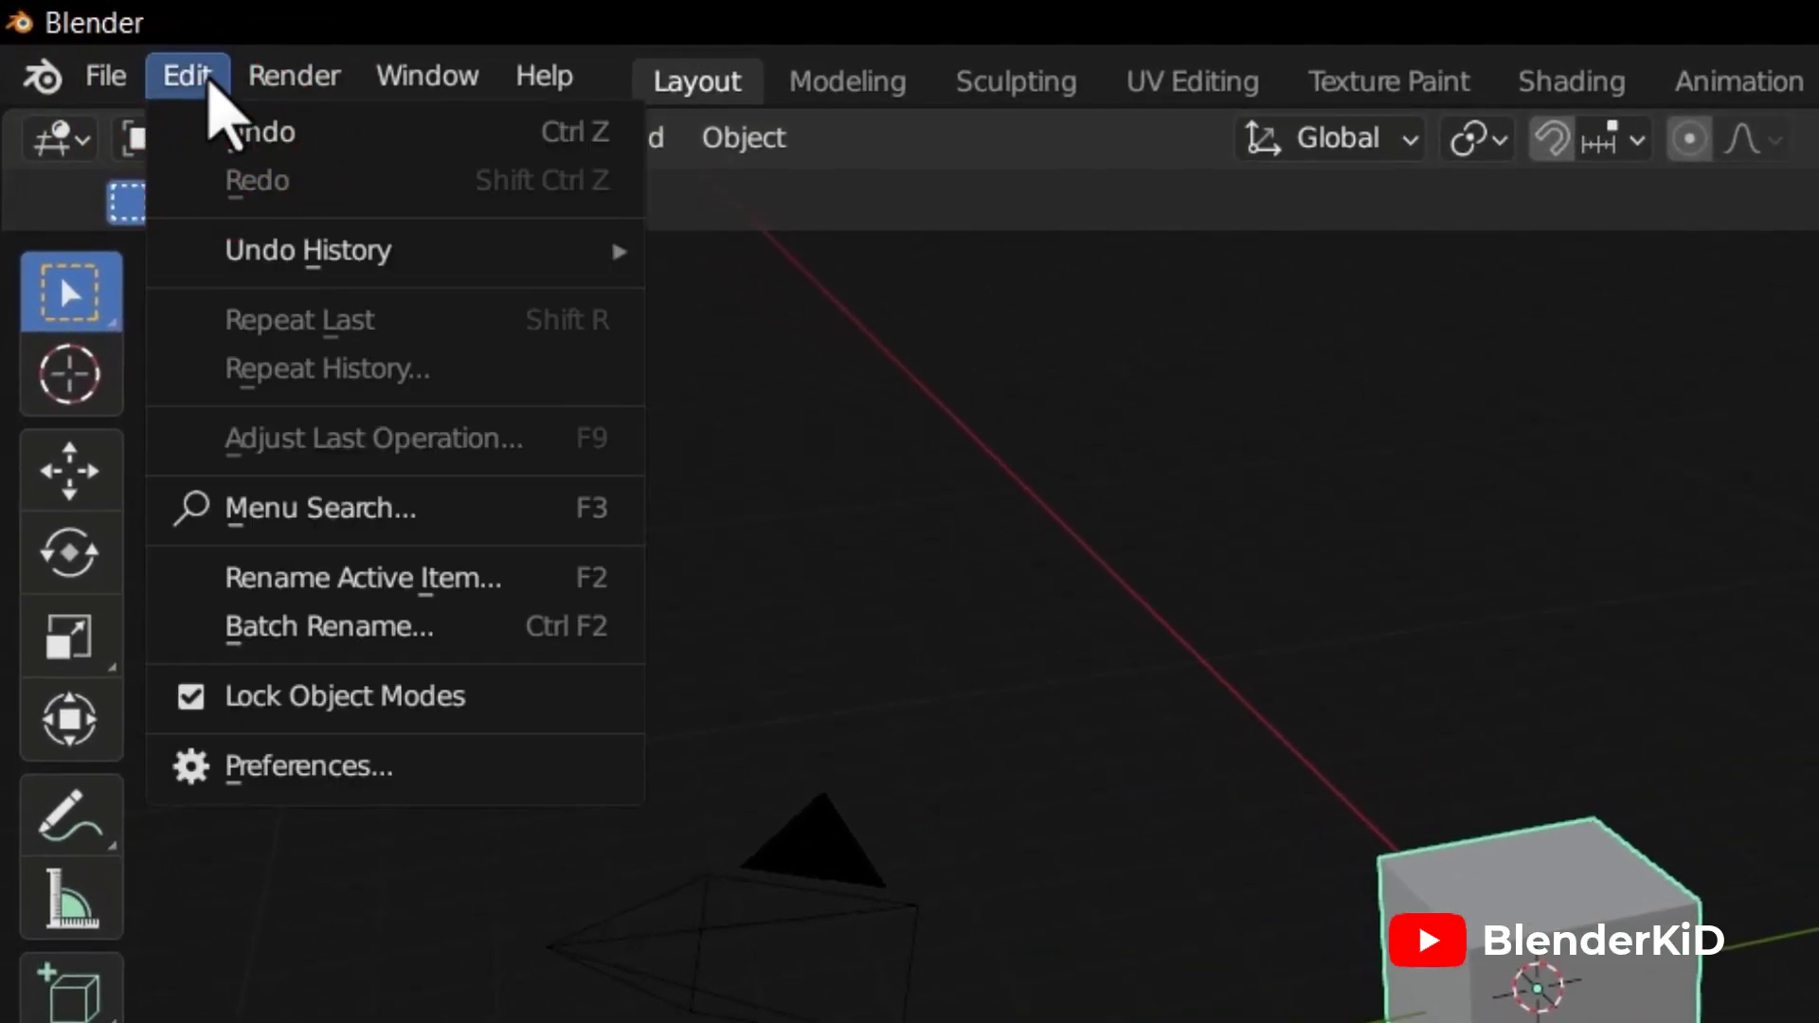
click(293, 764)
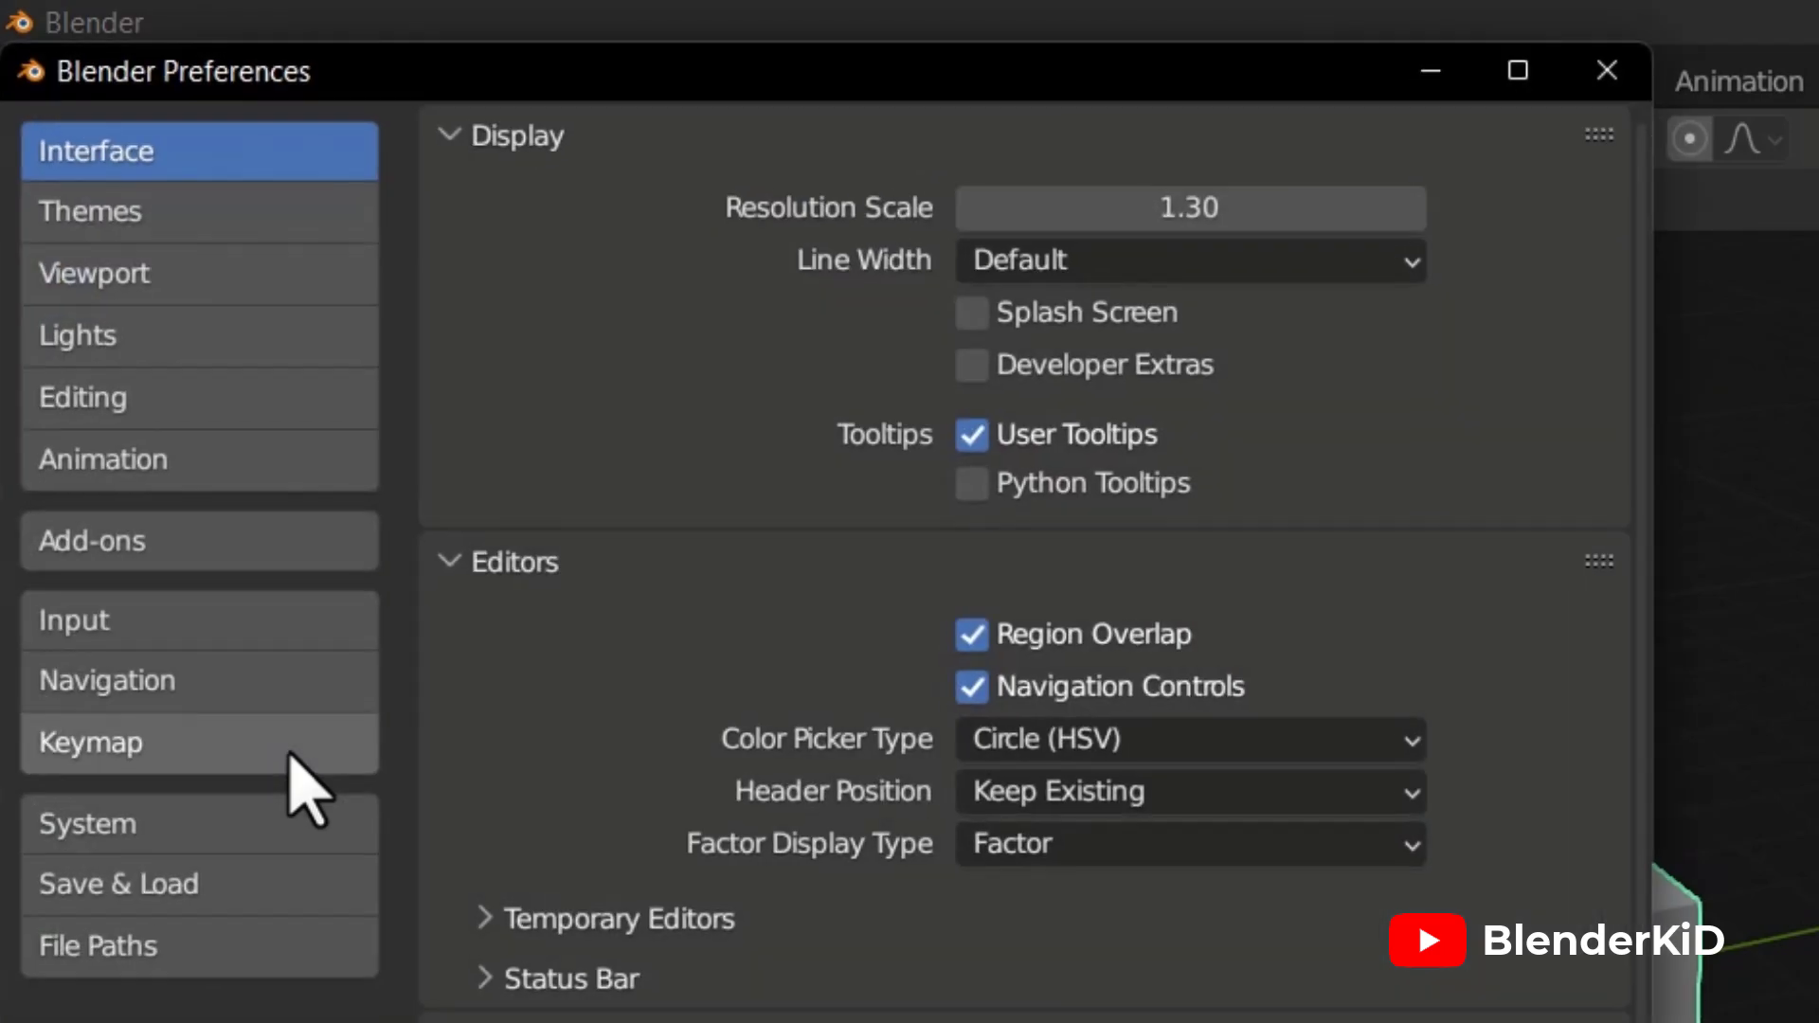
click(251, 815)
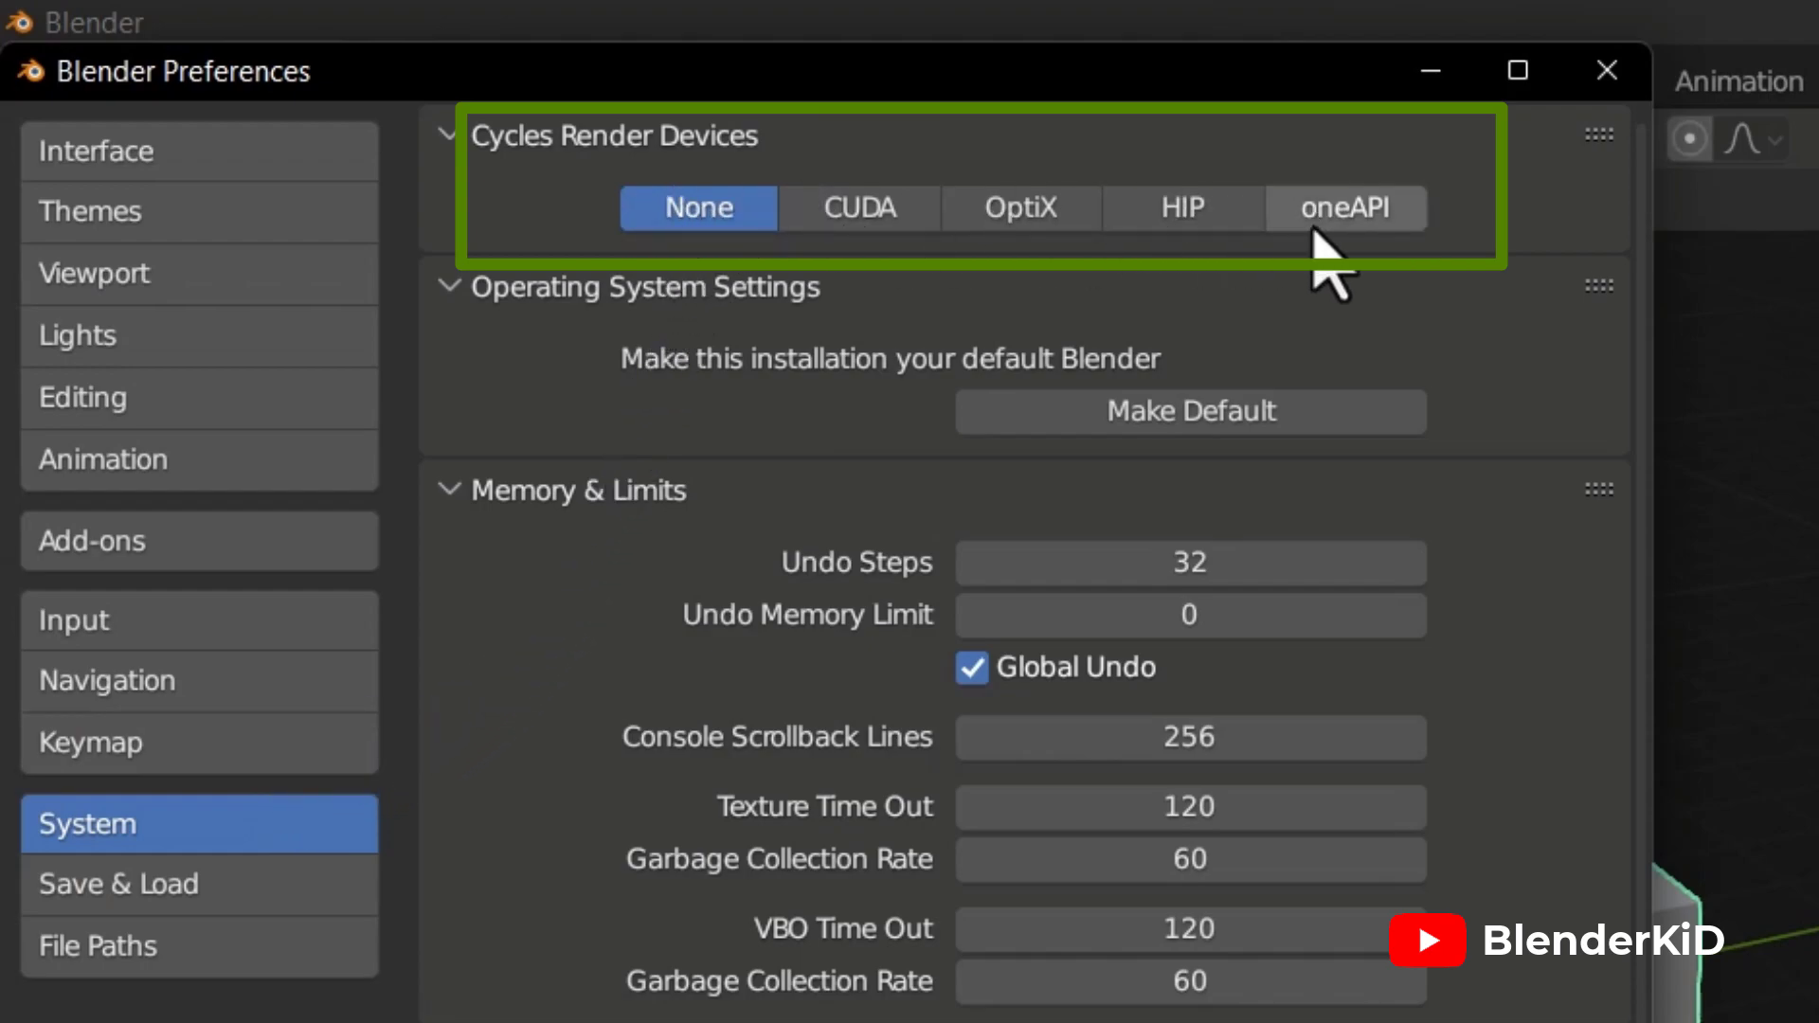
click(846, 208)
click(1018, 213)
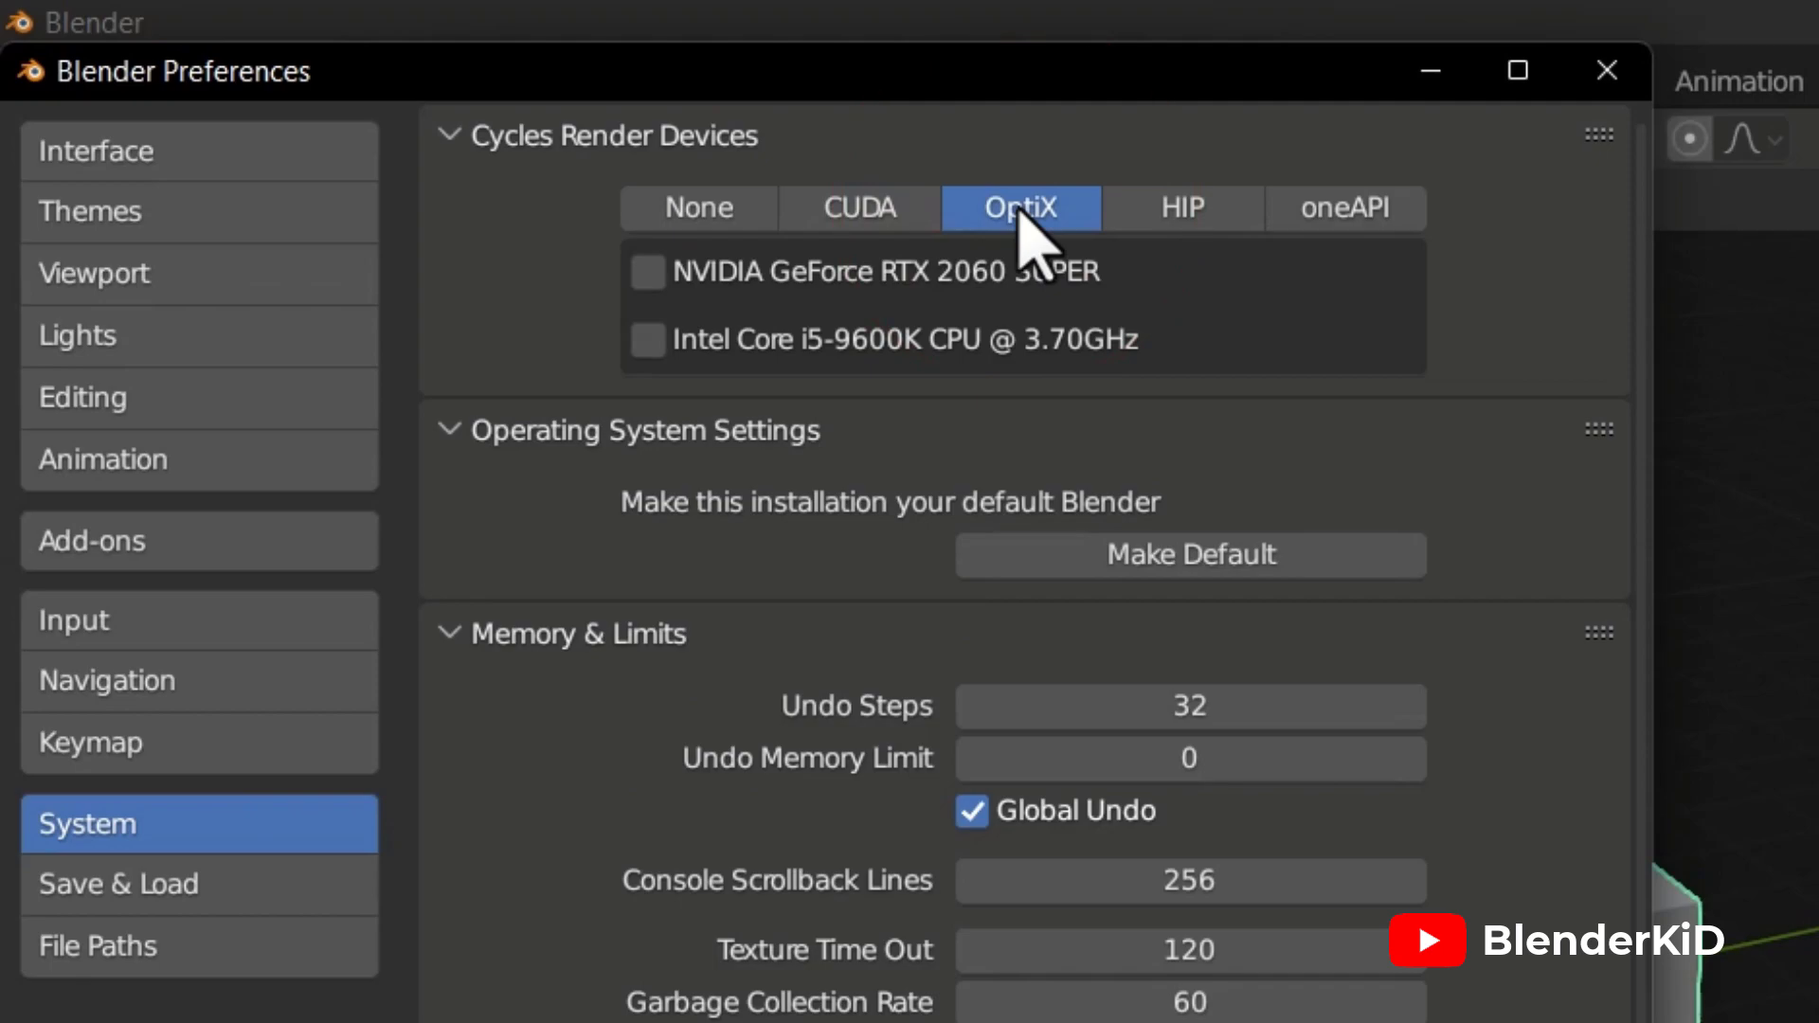
click(1183, 209)
click(1382, 206)
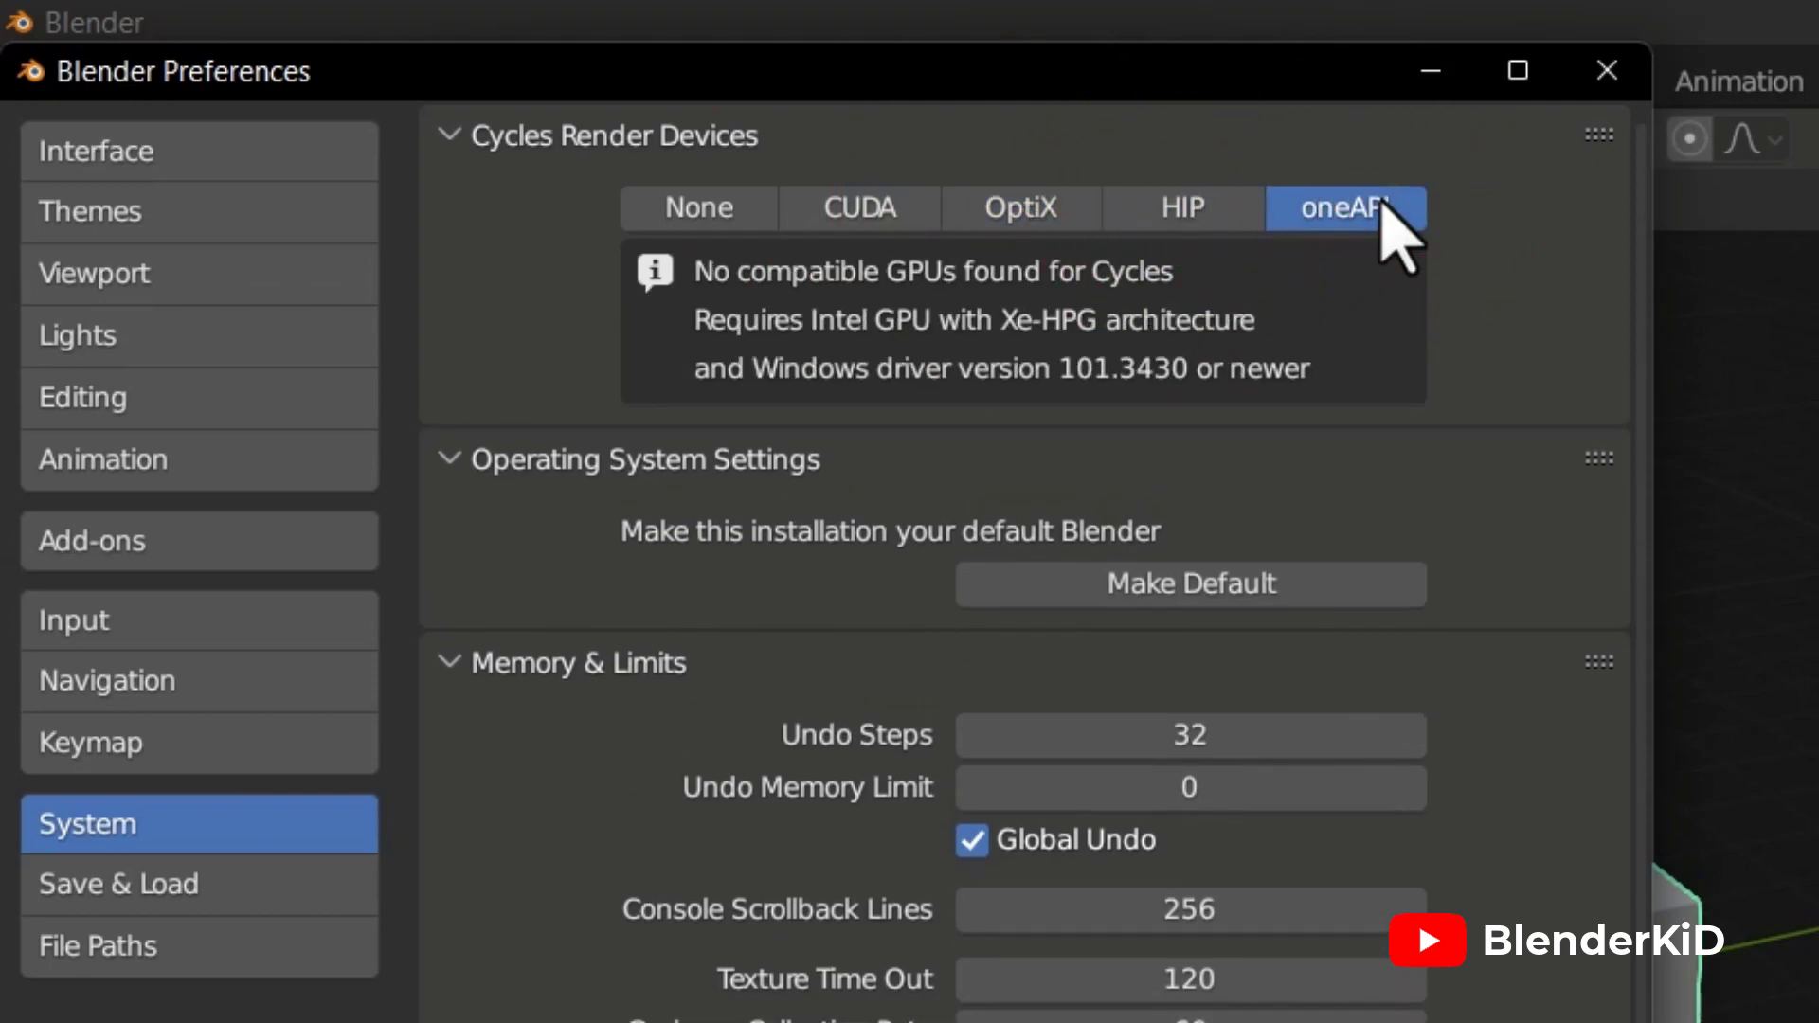
Step: Set the Cycles render devices to OptiX with the NVIDIA GeForce RTX 2060 SUPER enabled, and close the preferences
click(1018, 205)
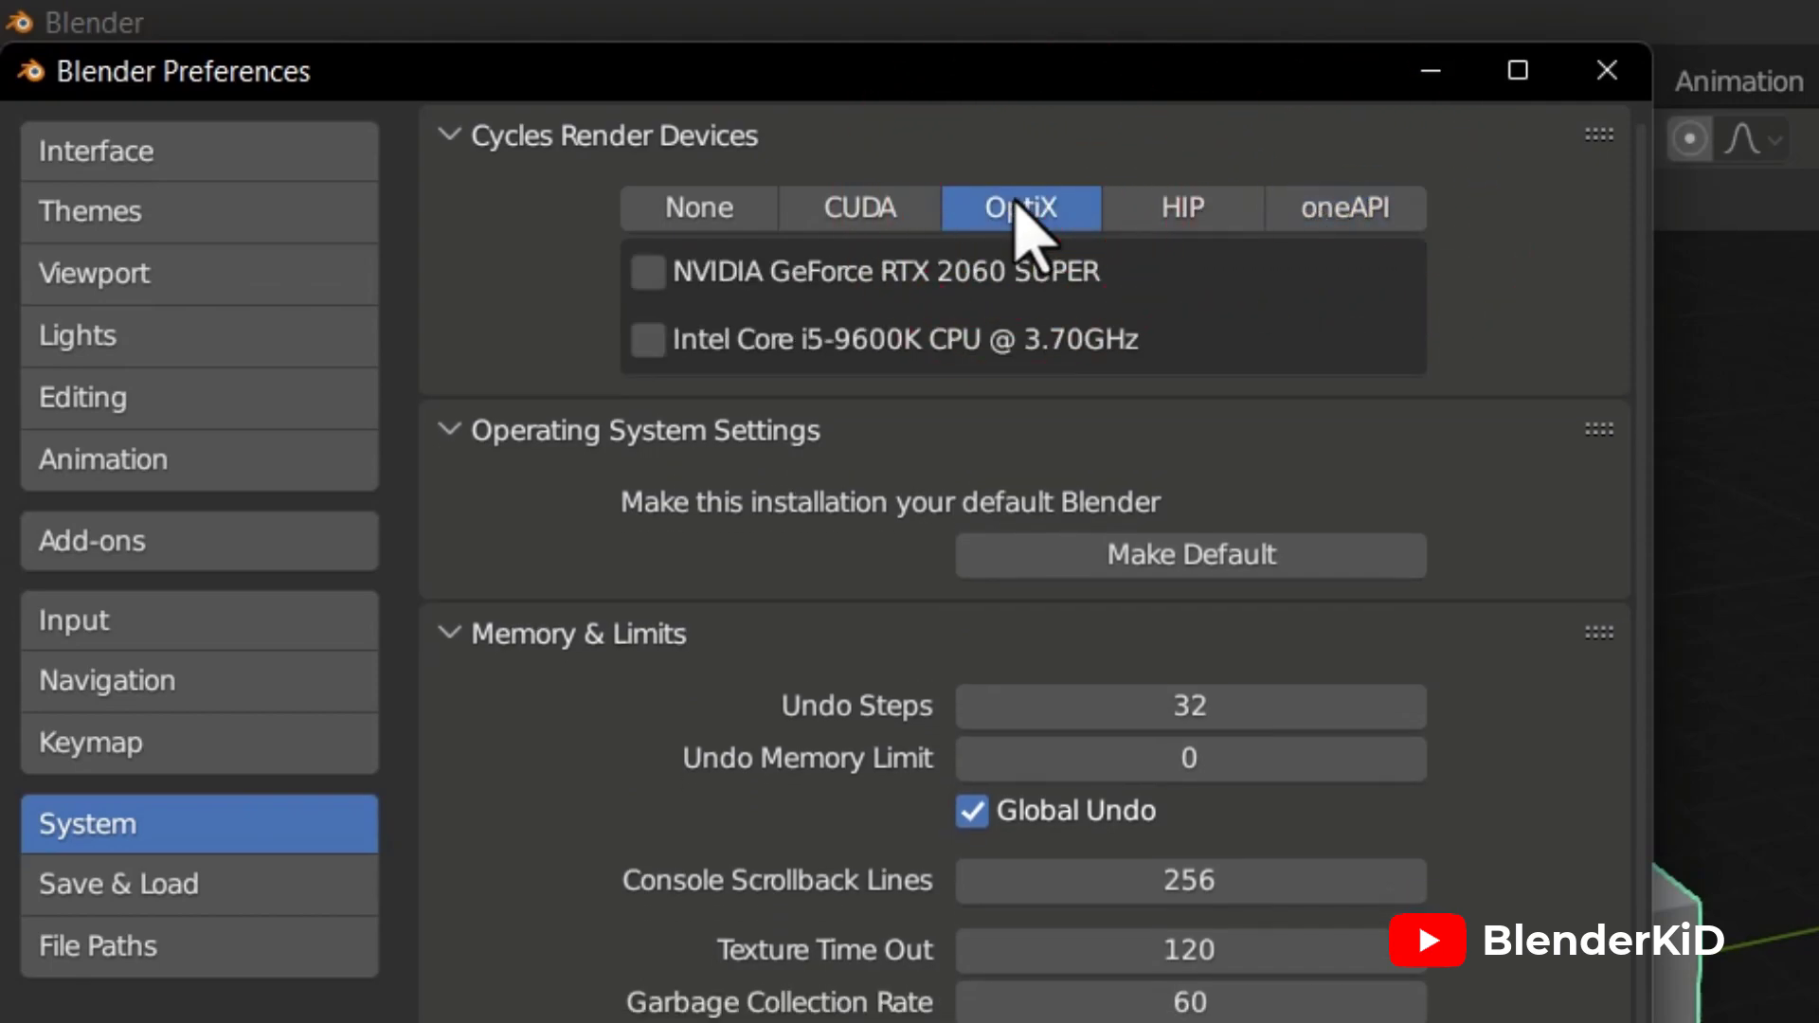
click(647, 272)
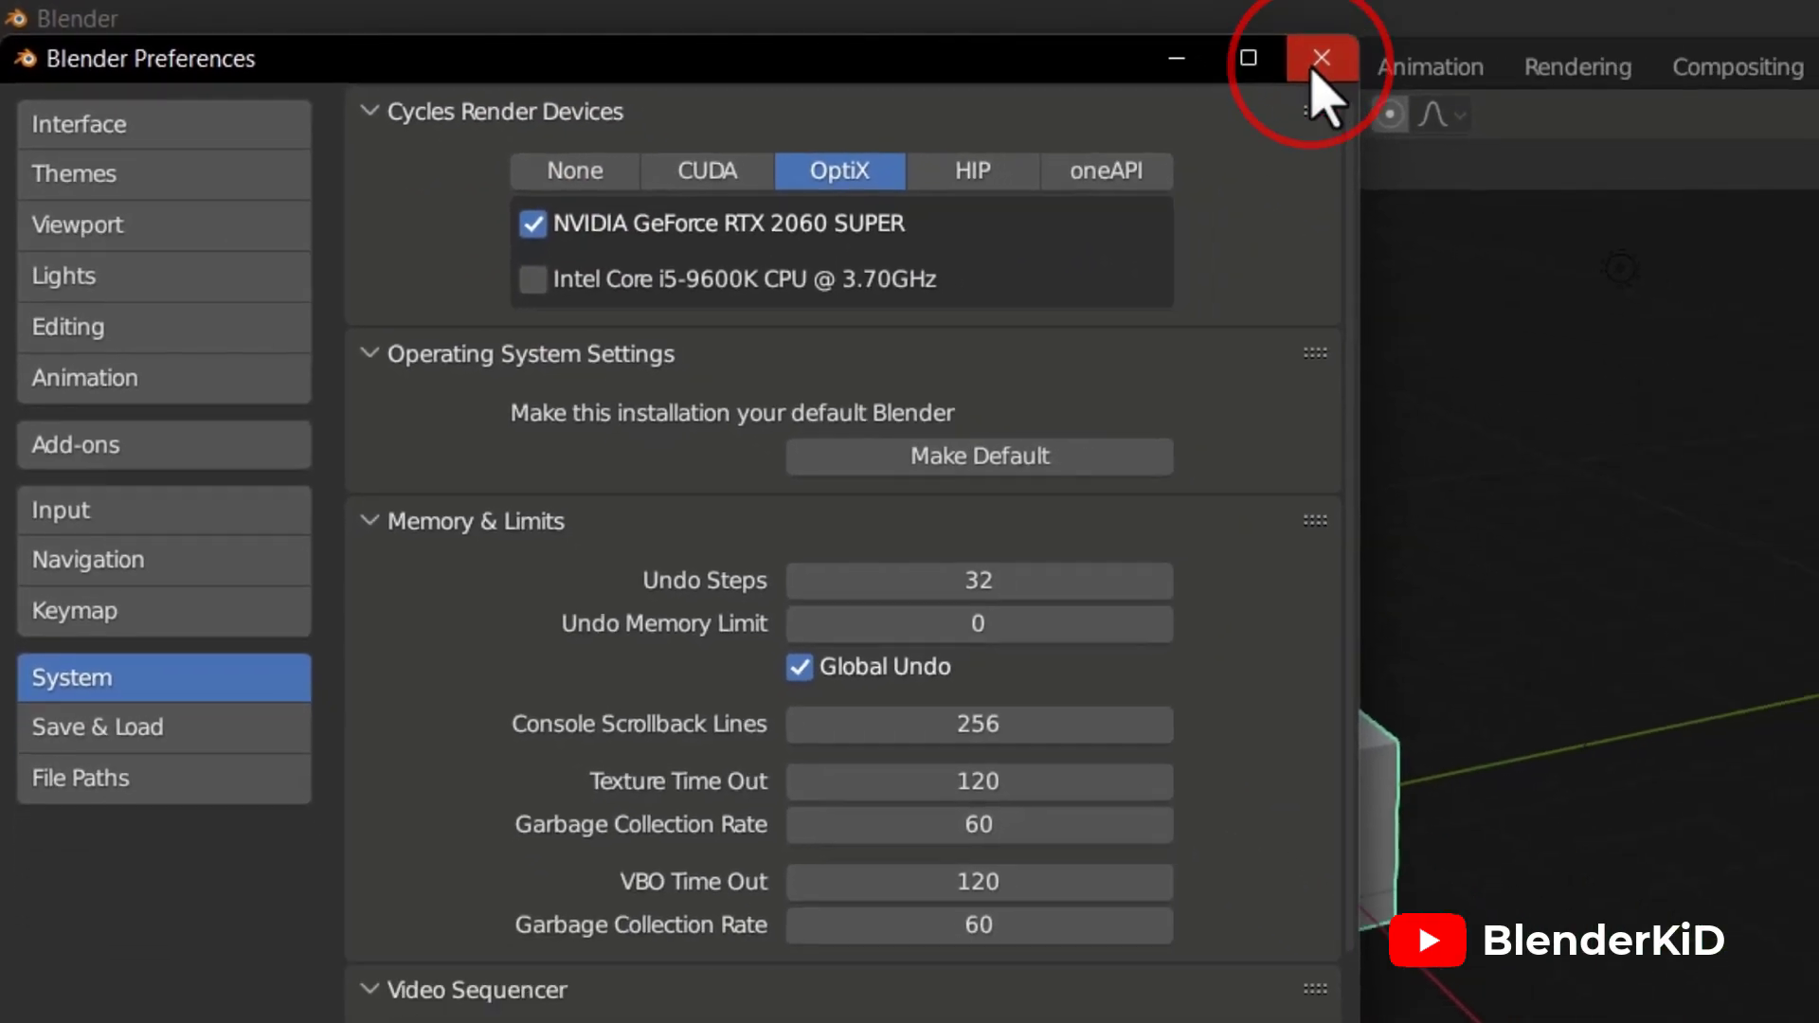
click(1315, 76)
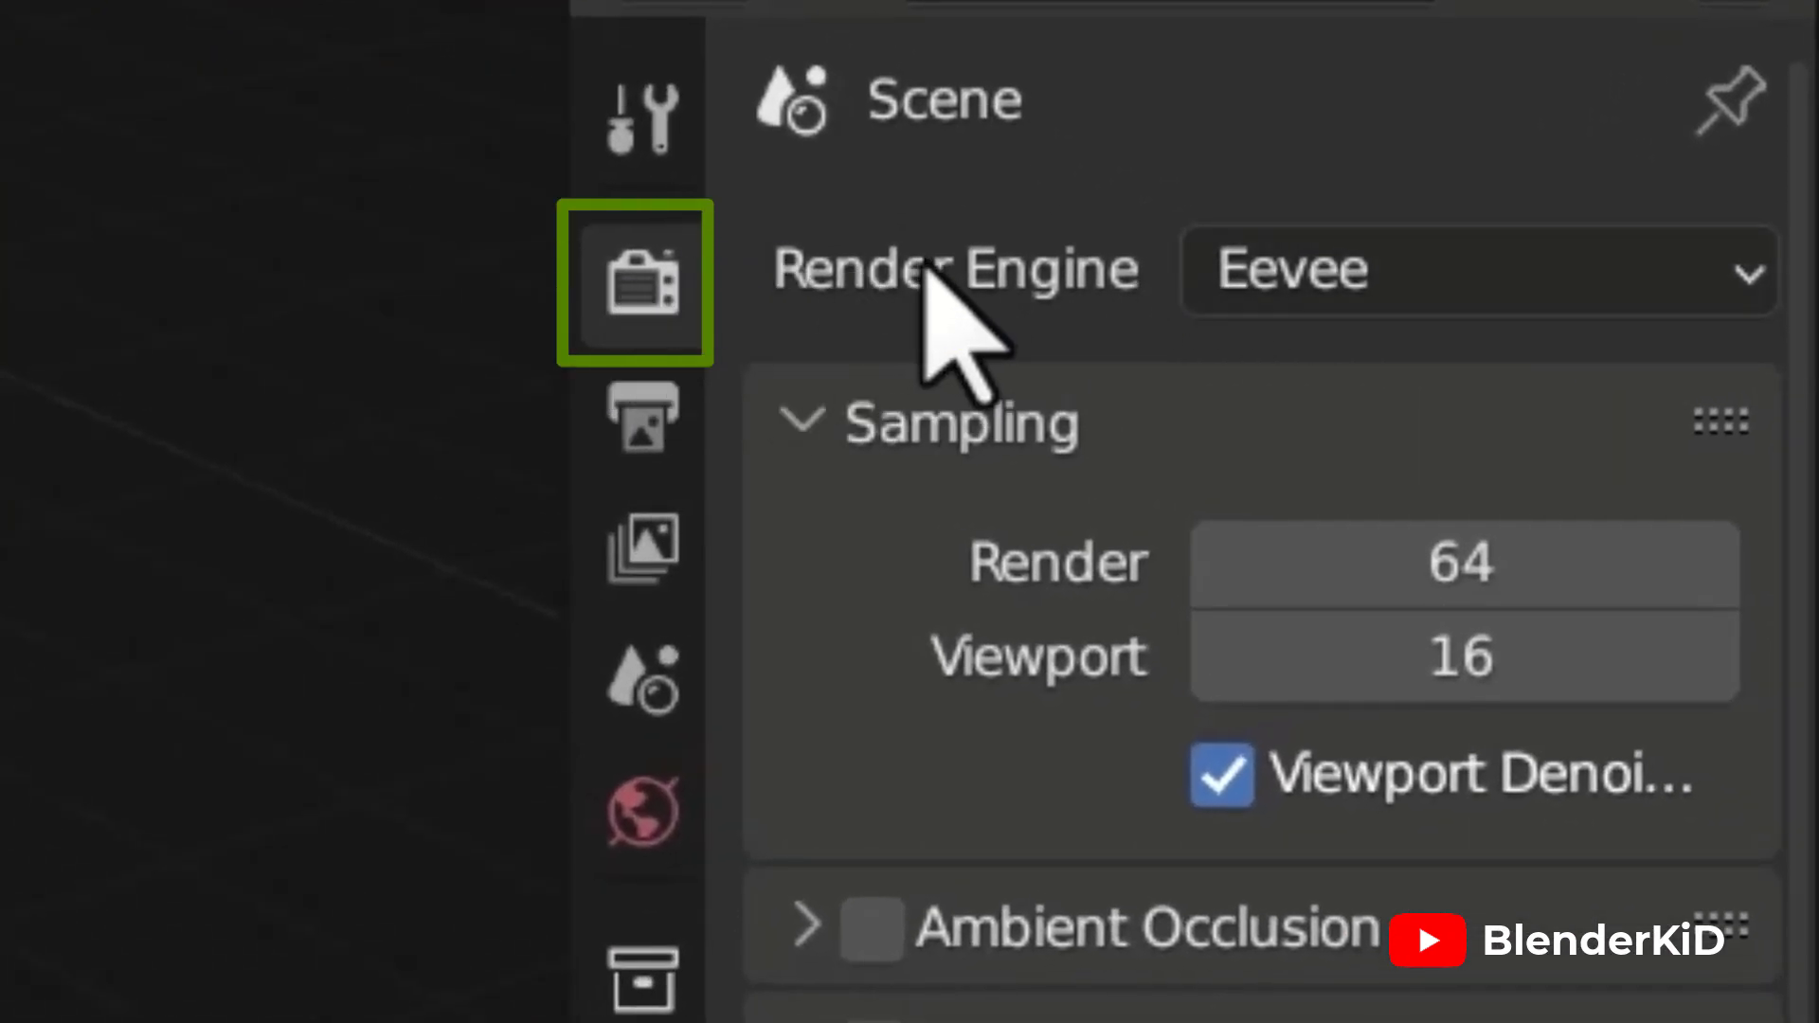
Step: Set the scene's render engine to Cycles and its device to GPU Compute
click(1331, 275)
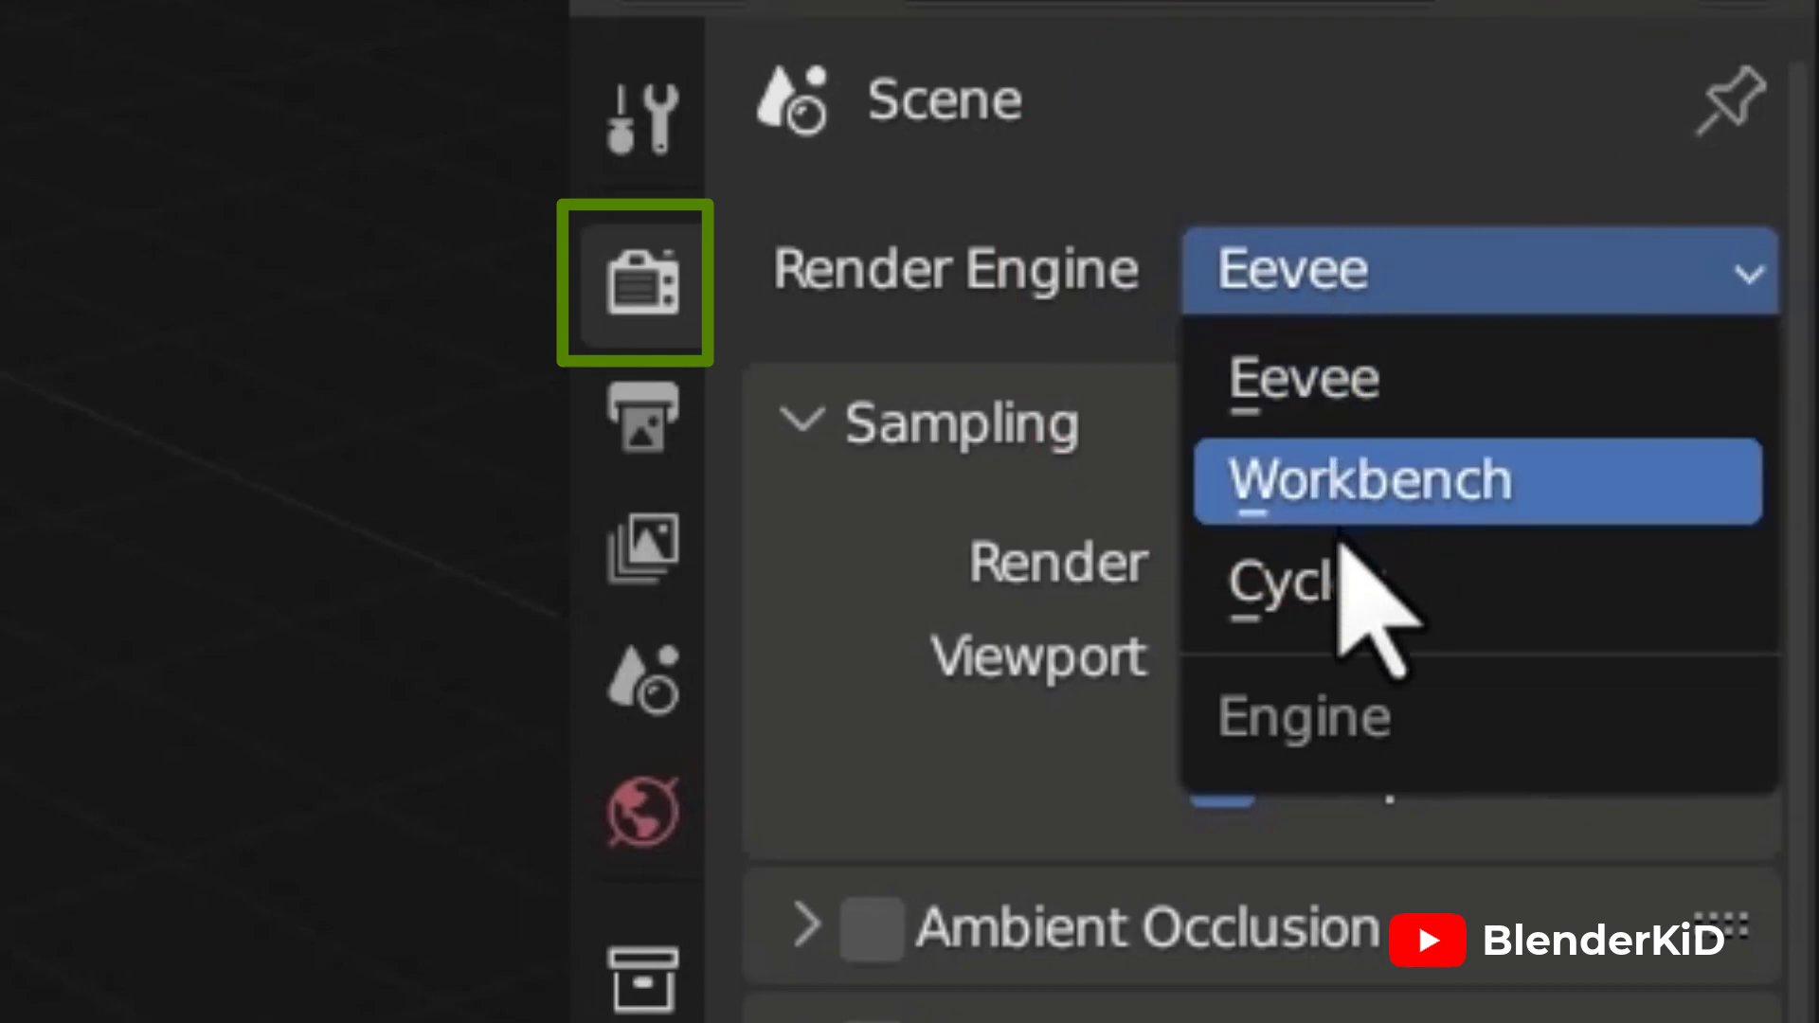
click(1340, 574)
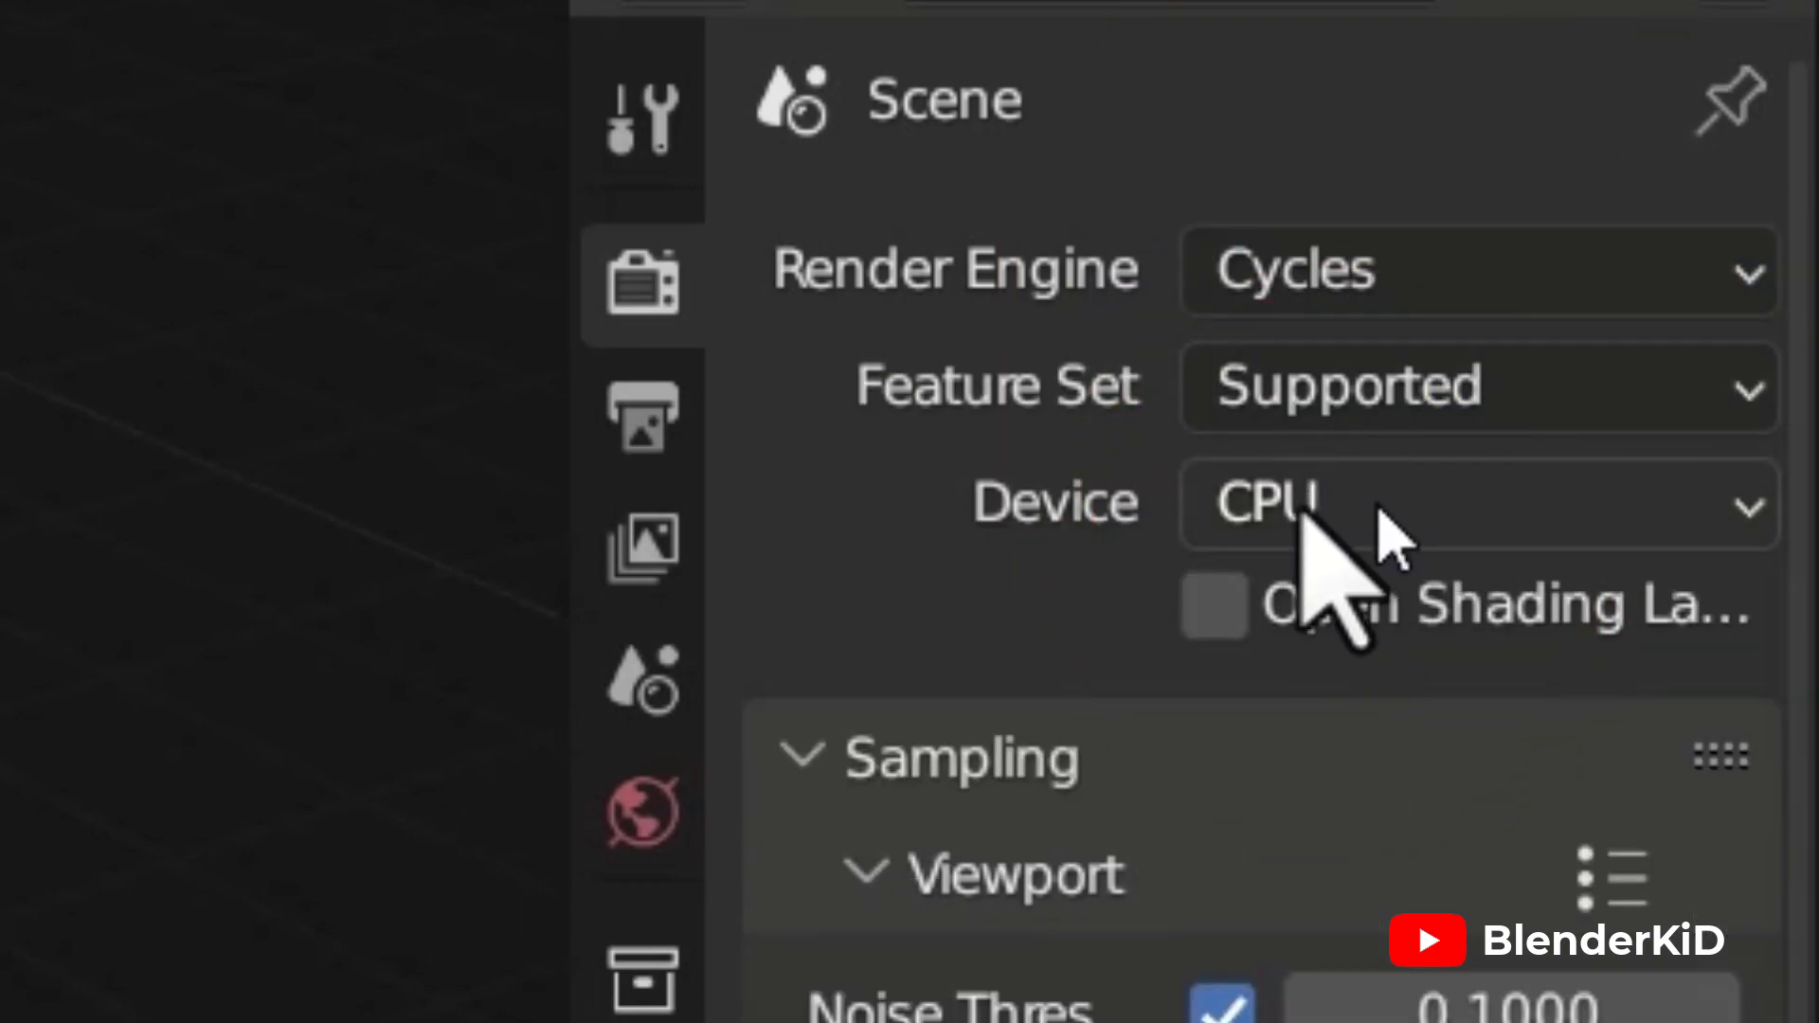
click(1471, 509)
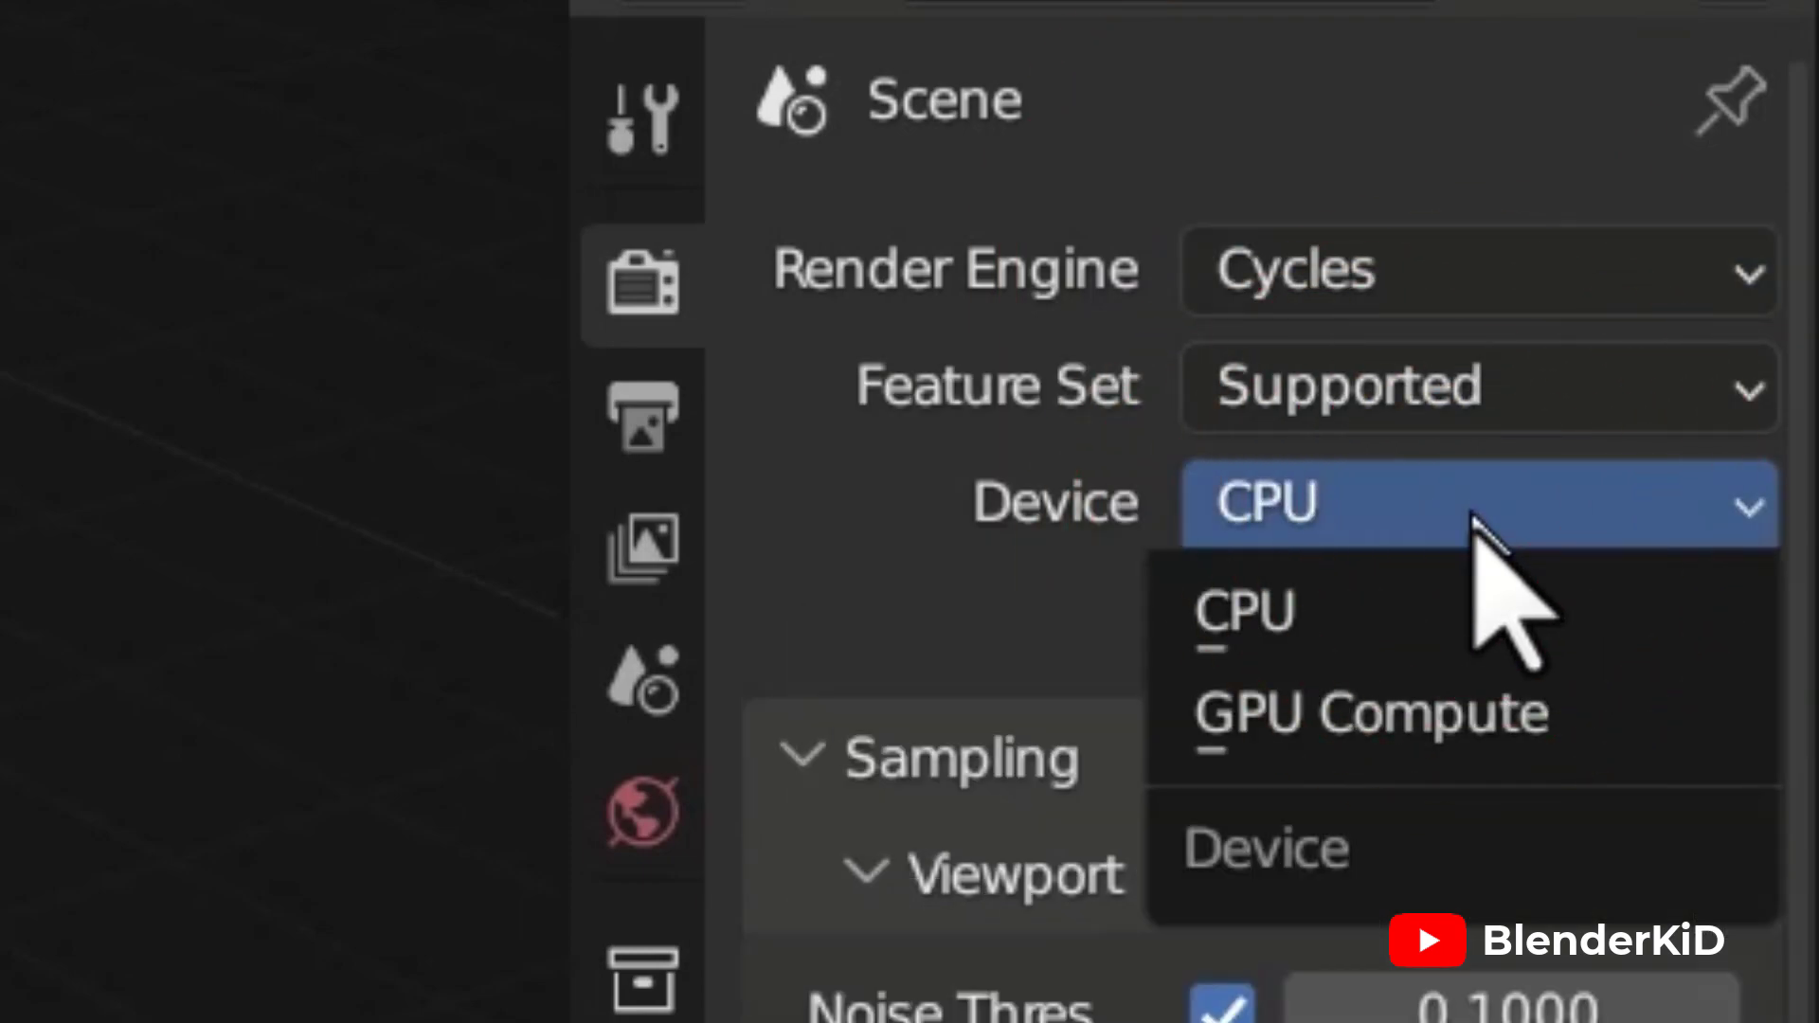
click(1436, 739)
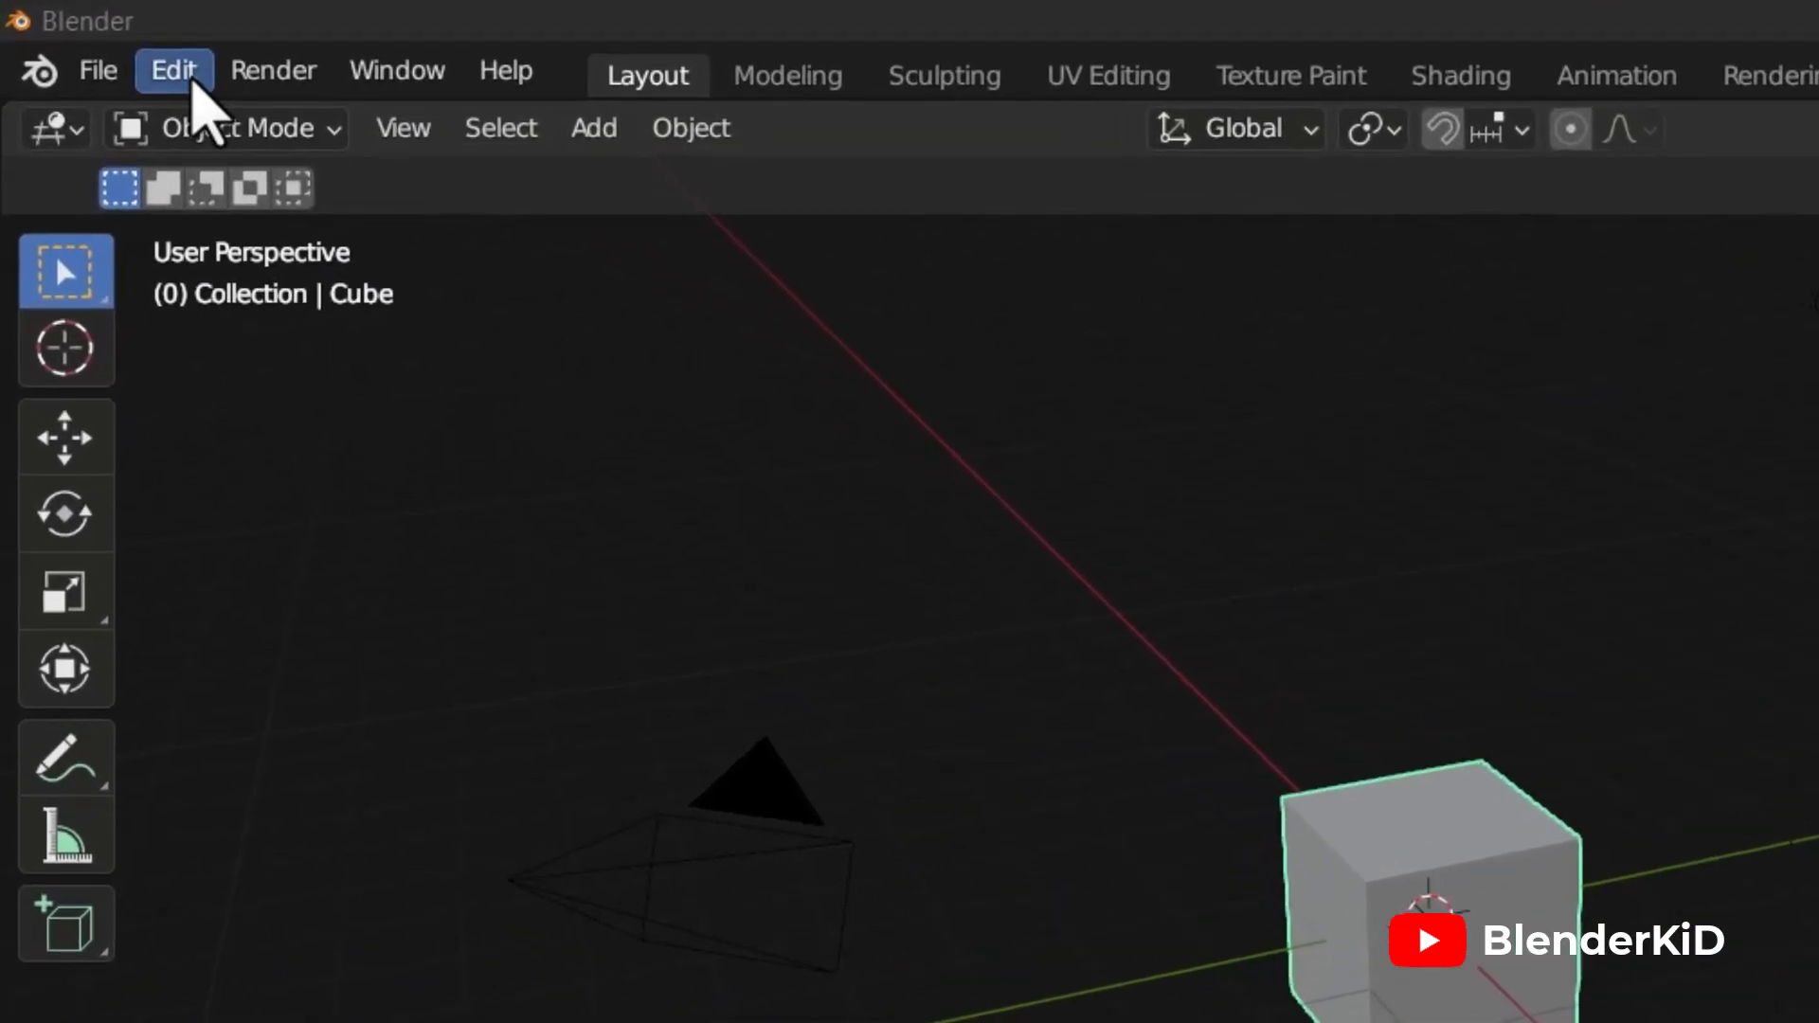
Step: Set Undo Steps to 256 in the memory and limits settings of the system preferences
click(175, 71)
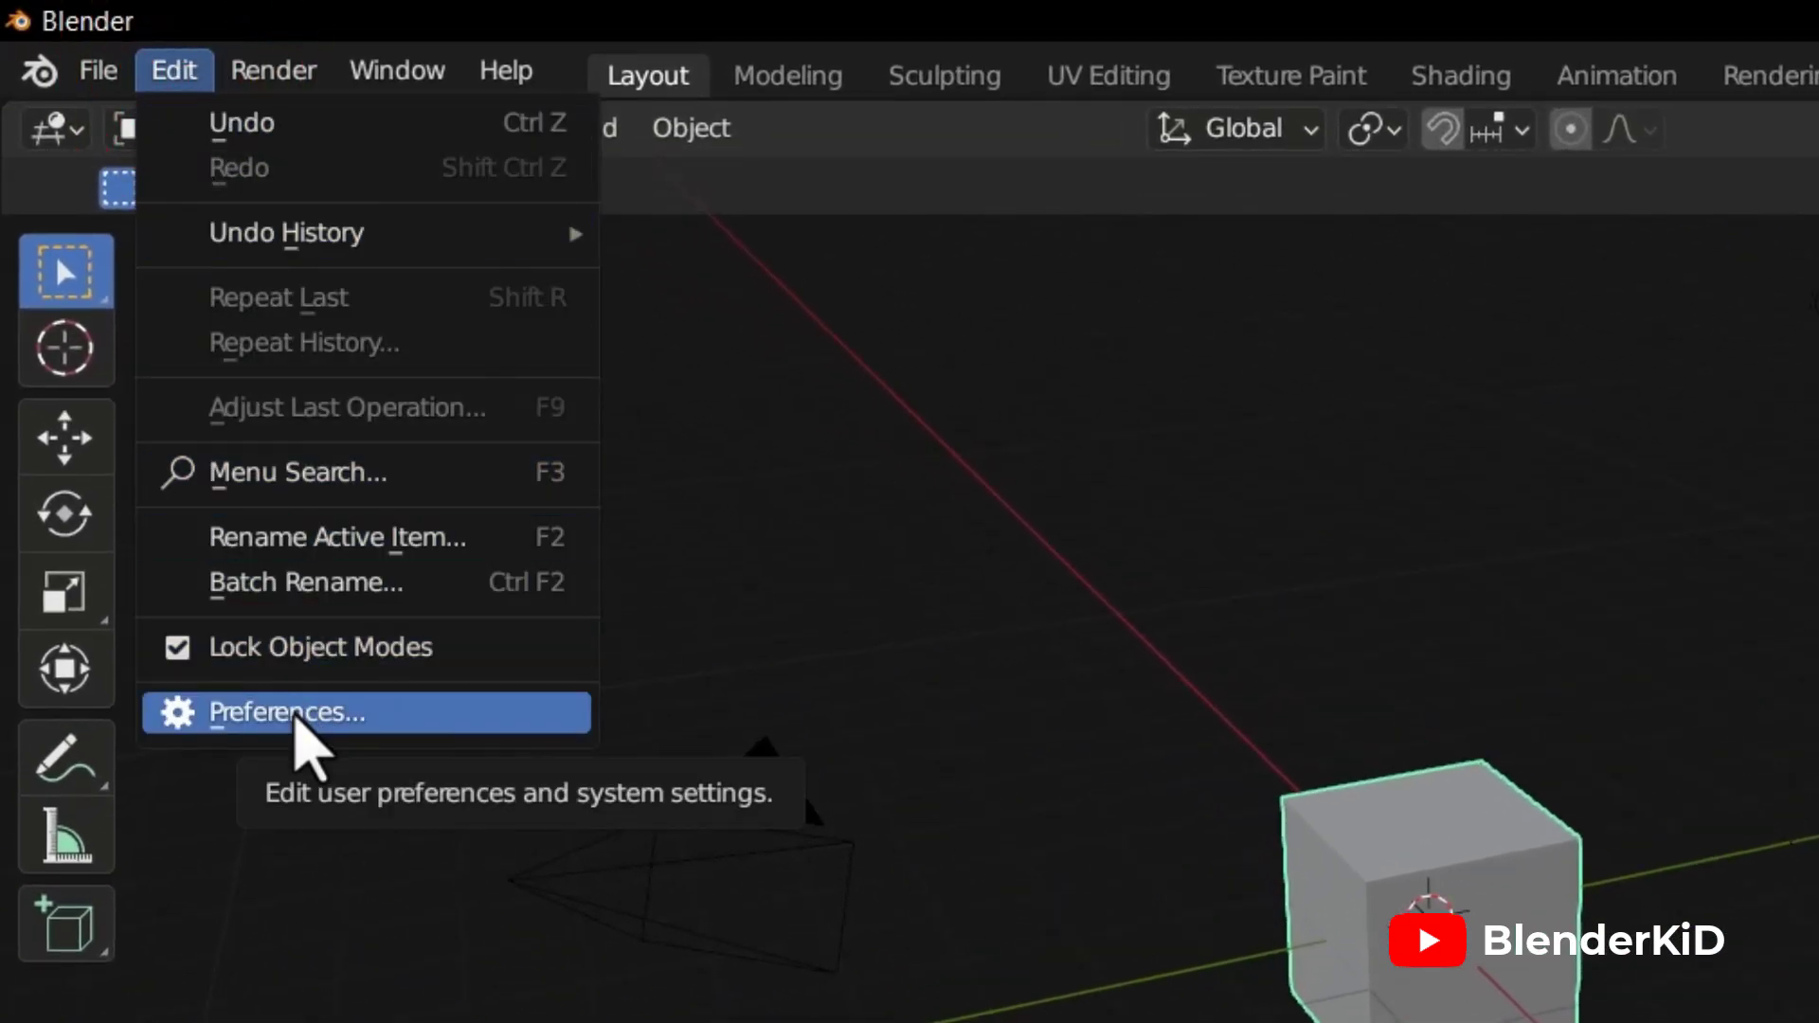
click(327, 715)
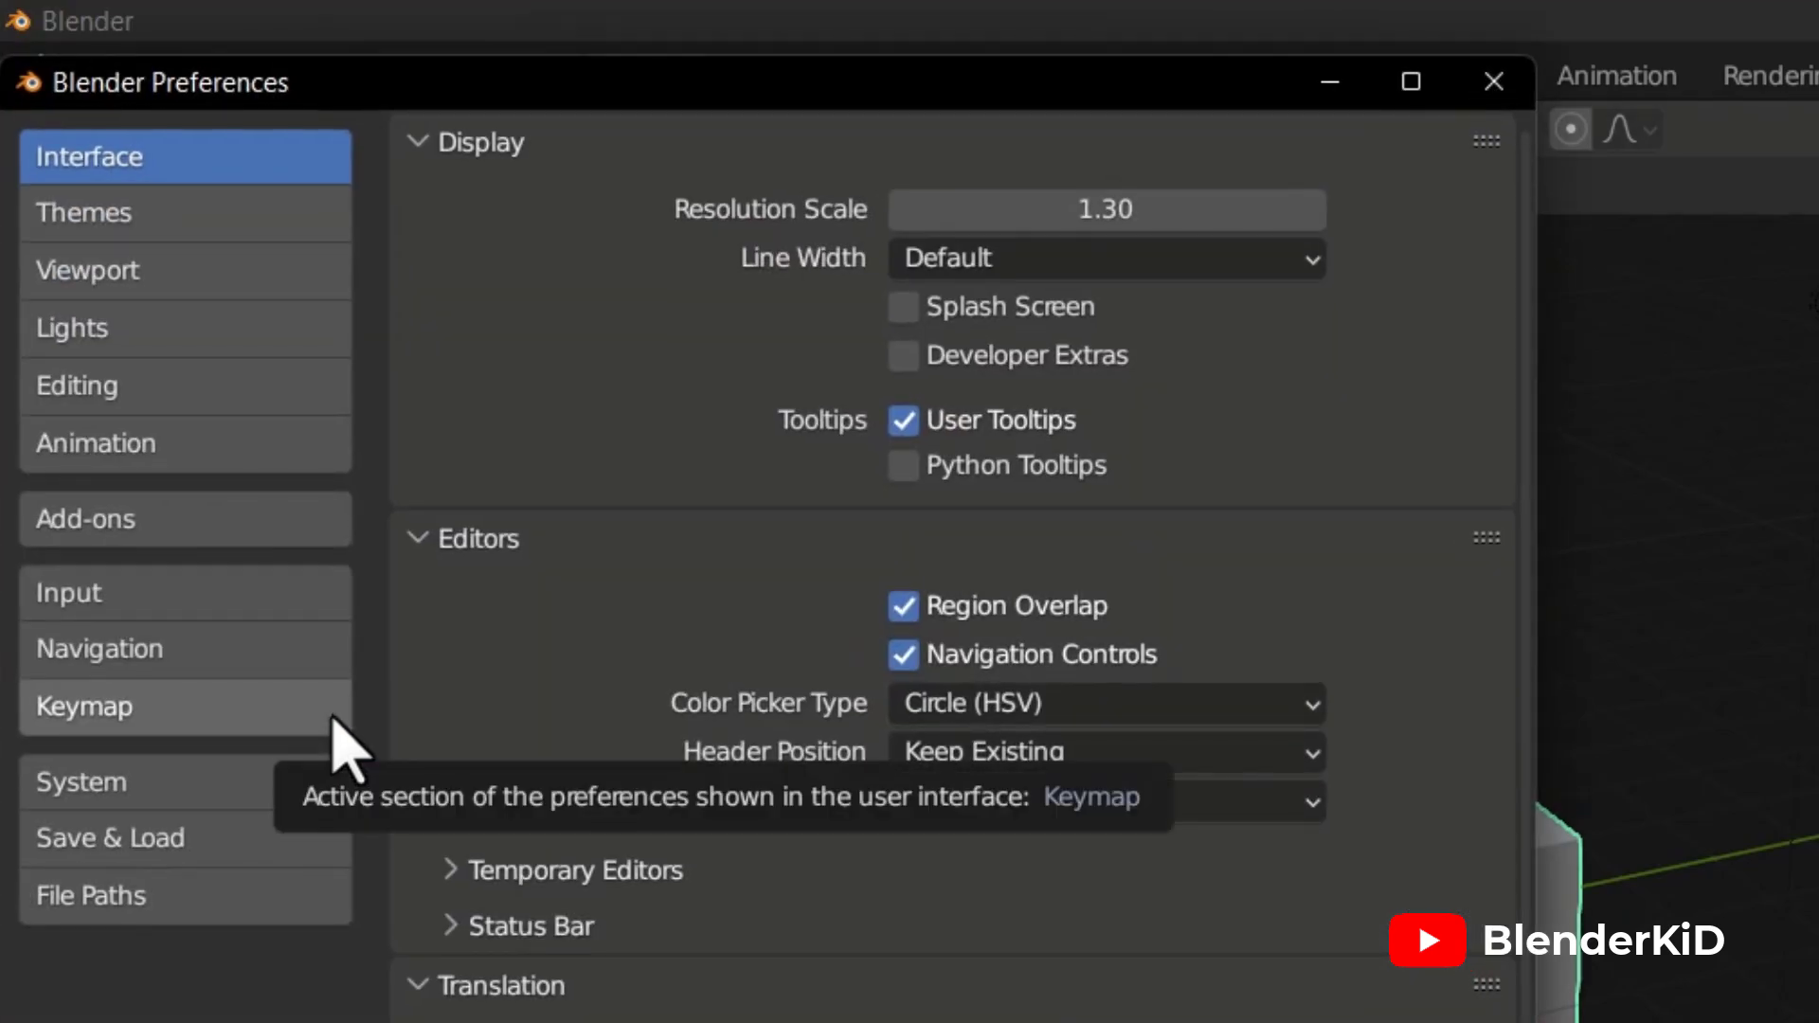
click(211, 800)
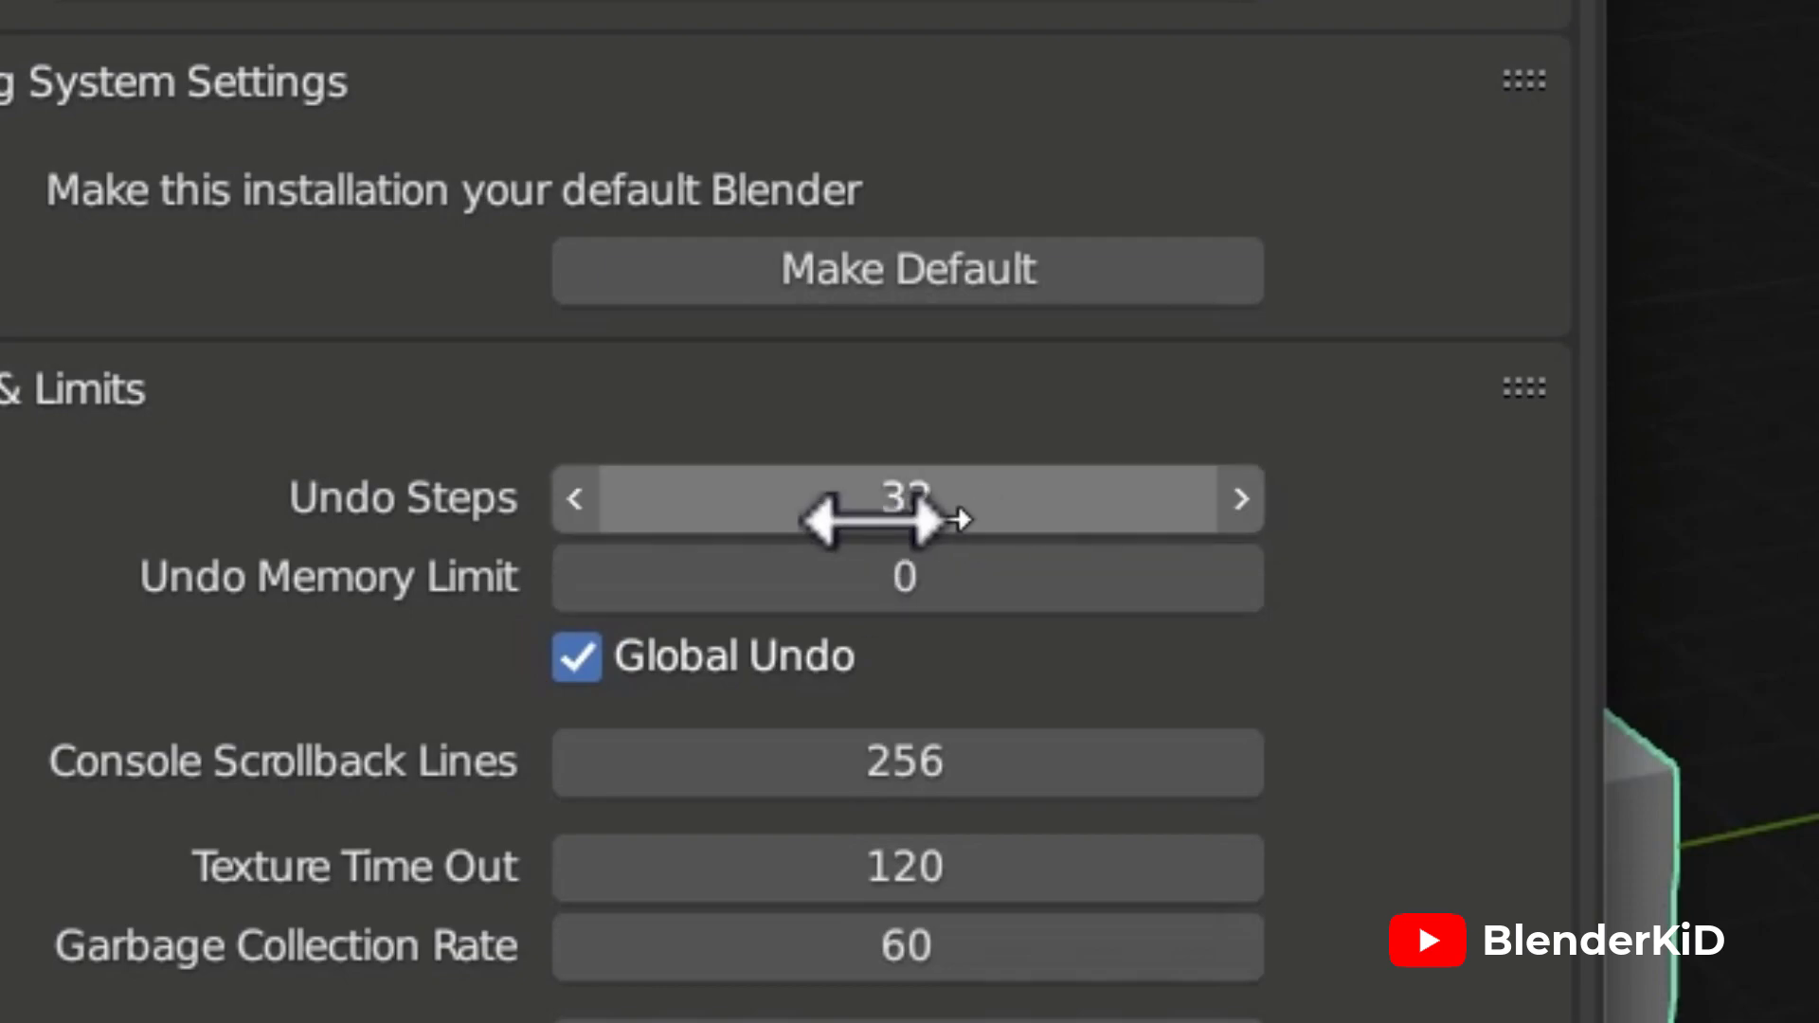
click(856, 508)
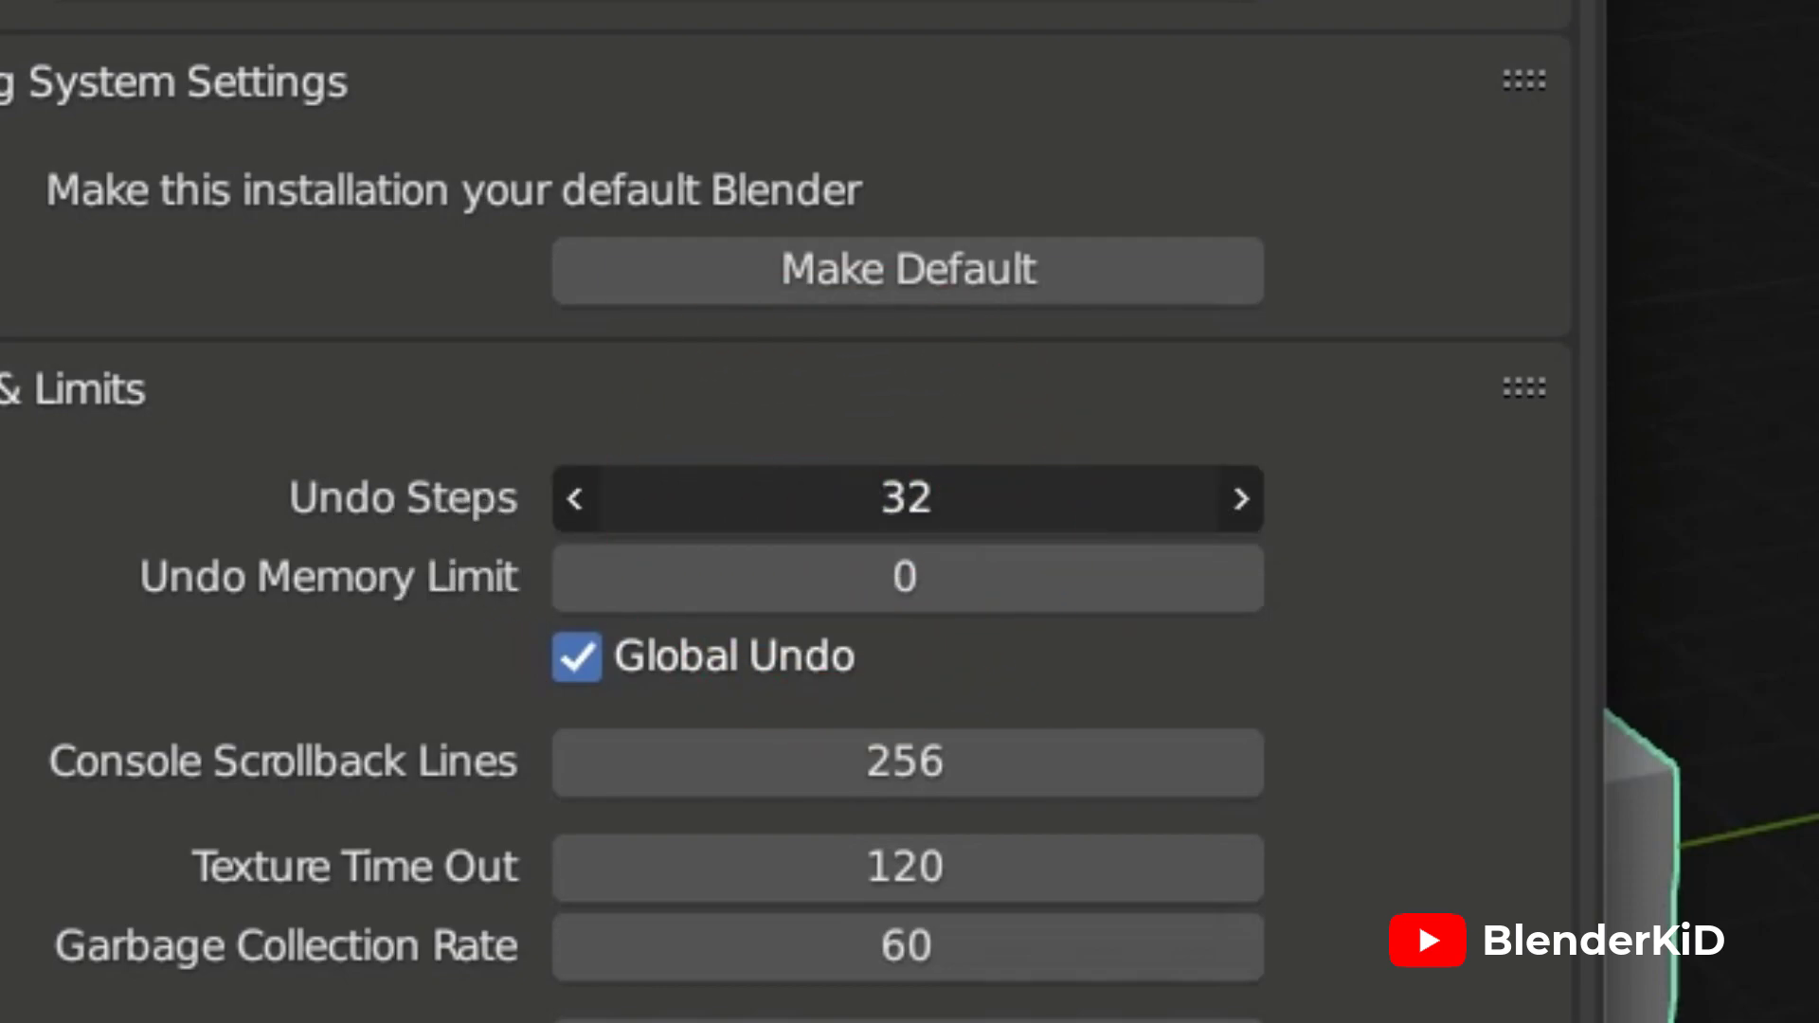
drag(856, 509, 865, 515)
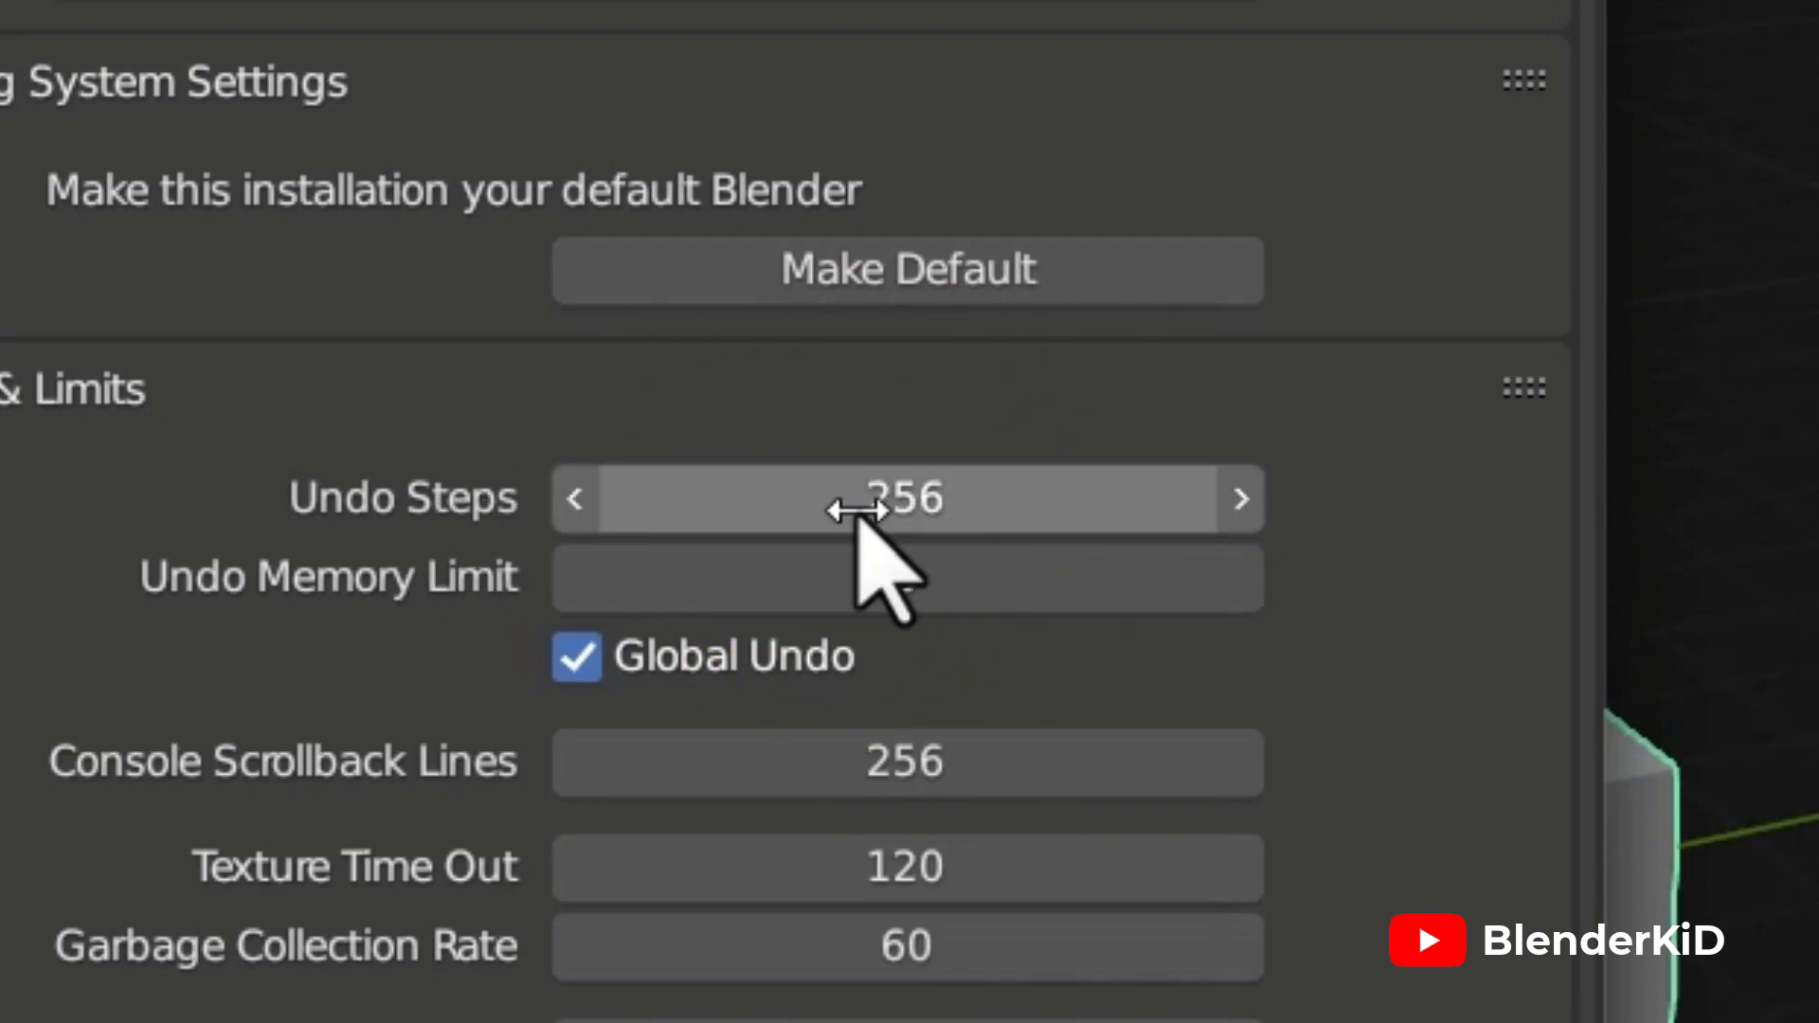